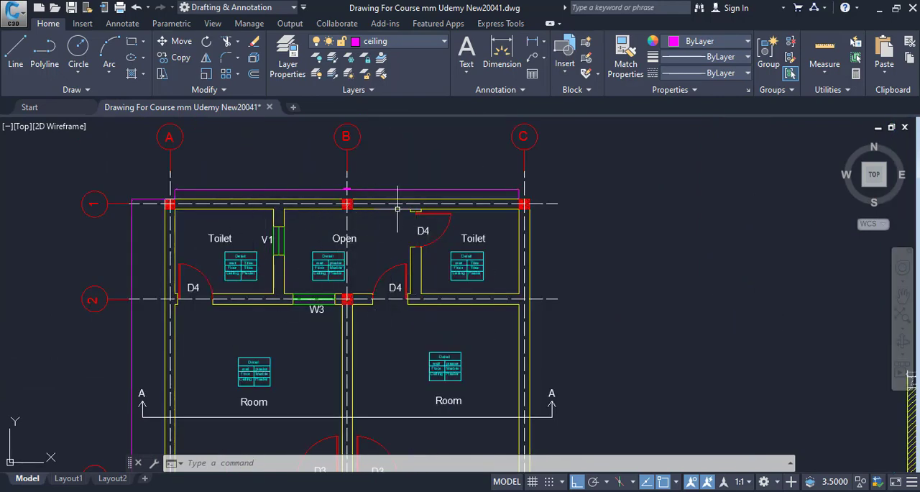
# Look over the ground floor plan, the internal toilet elevation and the mumty room with door D4 on the roof plan
pyautogui.moveTo(411, 261); pyautogui.dragTo(224, 189)
pyautogui.scroll(-10, 224, 190)
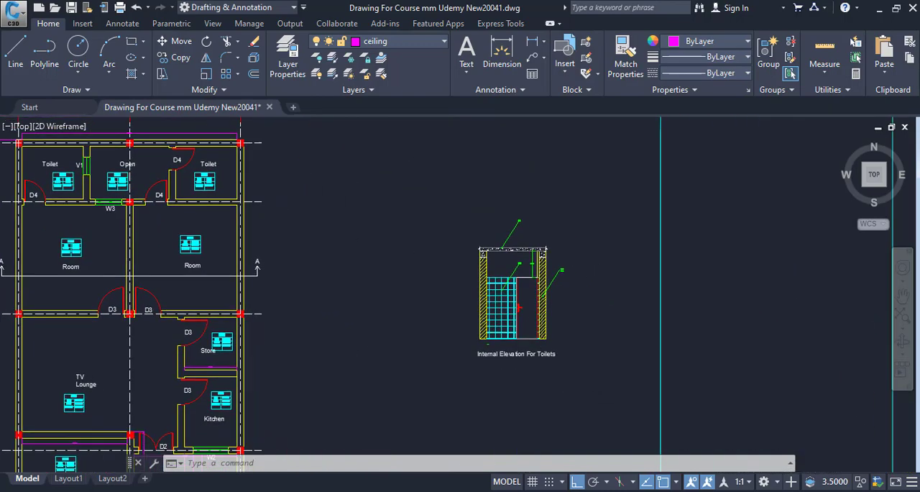
pyautogui.moveTo(324, 234); pyautogui.dragTo(175, 232)
pyautogui.scroll(8, 365, 270)
pyautogui.moveTo(382, 319); pyautogui.dragTo(376, 395)
pyautogui.scroll(2, 440, 265)
pyautogui.moveTo(439, 265); pyautogui.dragTo(459, 159)
pyautogui.scroll(-4, 446, 283)
pyautogui.moveTo(446, 283); pyautogui.dragTo(460, 148)
pyautogui.scroll(2, 413, 315)
pyautogui.scroll(6, 361, 268)
pyautogui.scroll(-4, 364, 274)
pyautogui.moveTo(365, 276); pyautogui.dragTo(355, 407)
pyautogui.moveTo(485, 218)
pyautogui.mouseDown()
pyautogui.moveTo(466, 330)
pyautogui.moveTo(424, 408)
pyautogui.mouseUp()
pyautogui.moveTo(491, 266)
pyautogui.mouseDown()
pyautogui.moveTo(491, 299)
pyautogui.moveTo(442, 424)
pyautogui.mouseUp()
pyautogui.scroll(-4, 412, 266)
pyautogui.moveTo(413, 263); pyautogui.dragTo(423, 363)
pyautogui.scroll(-3, 422, 394)
pyautogui.moveTo(423, 292)
pyautogui.mouseDown()
pyautogui.moveTo(422, 398)
pyautogui.moveTo(425, 266)
pyautogui.mouseUp()
pyautogui.scroll(8, 378, 288)
pyautogui.scroll(-3, 410, 342)
pyautogui.scroll(-2, 403, 287)
pyautogui.moveTo(440, 424)
pyautogui.mouseDown()
pyautogui.moveTo(417, 259)
pyautogui.moveTo(432, 278)
pyautogui.moveTo(353, 281)
pyautogui.mouseUp()
pyautogui.scroll(4, 421, 308)
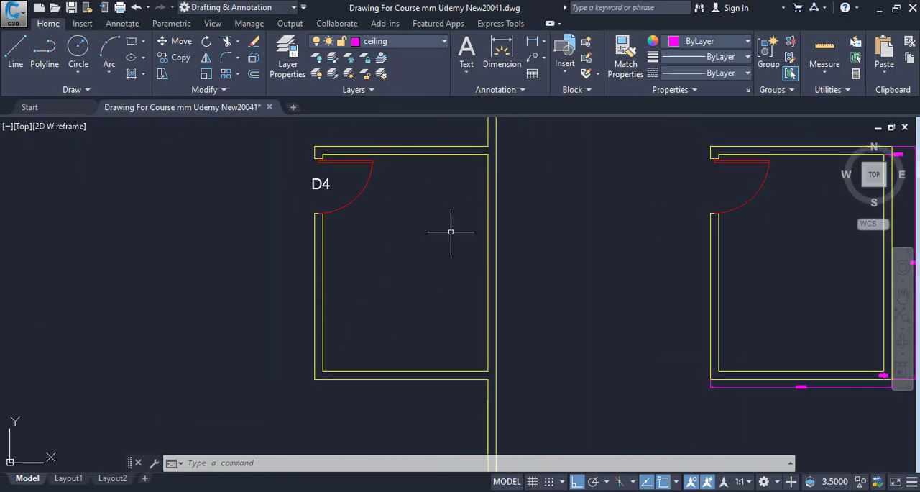
# Review the Roof And Mumty Plan, then inspect the front of the ground floor plan around grid line 5
pyautogui.moveTo(384, 179); pyautogui.dragTo(277, 199)
pyautogui.scroll(-4, 504, 294)
pyautogui.moveTo(473, 299); pyautogui.dragTo(300, 300)
pyautogui.scroll(-4, 471, 302)
pyautogui.moveTo(468, 302); pyautogui.dragTo(322, 303)
pyautogui.scroll(2, 202, 337)
pyautogui.scroll(6, 213, 338)
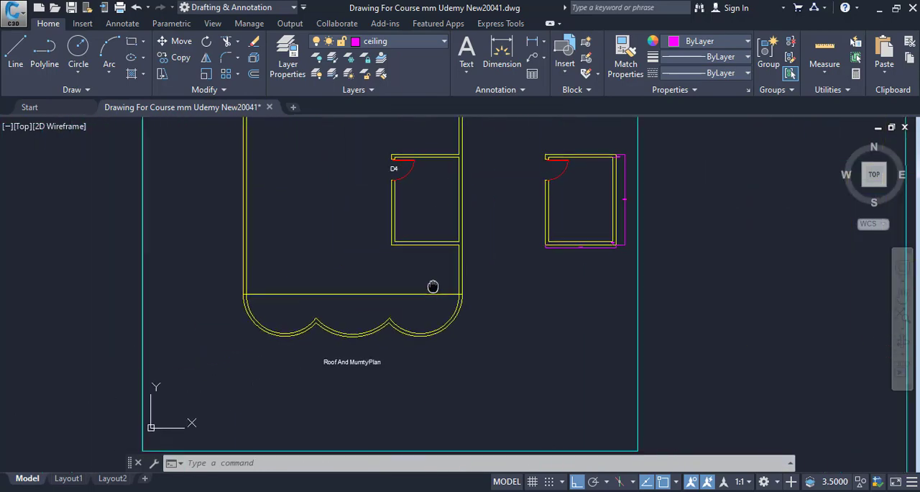
pyautogui.moveTo(277, 365)
pyautogui.mouseDown()
pyautogui.moveTo(356, 380)
pyautogui.moveTo(367, 426)
pyautogui.mouseUp()
pyautogui.moveTo(219, 310); pyautogui.dragTo(262, 353)
pyautogui.scroll(-2, 365, 341)
pyautogui.scroll(-6, 365, 341)
pyautogui.scroll(-2, 376, 353)
pyautogui.moveTo(376, 353); pyautogui.dragTo(474, 352)
pyautogui.scroll(4, 213, 353)
pyautogui.scroll(3, 197, 327)
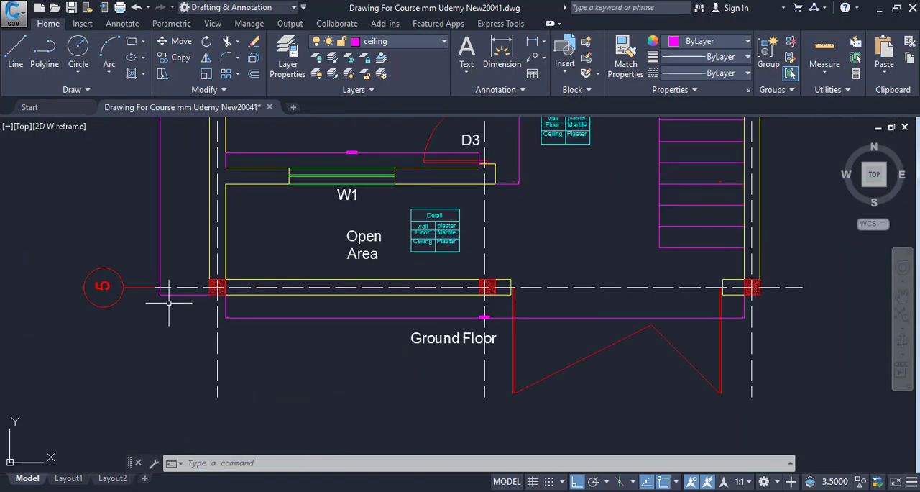
# Compare the ground floor's open area and car porch with the curved front edge of the Roof And Mumty Plan
pyautogui.scroll(-3, 680, 298)
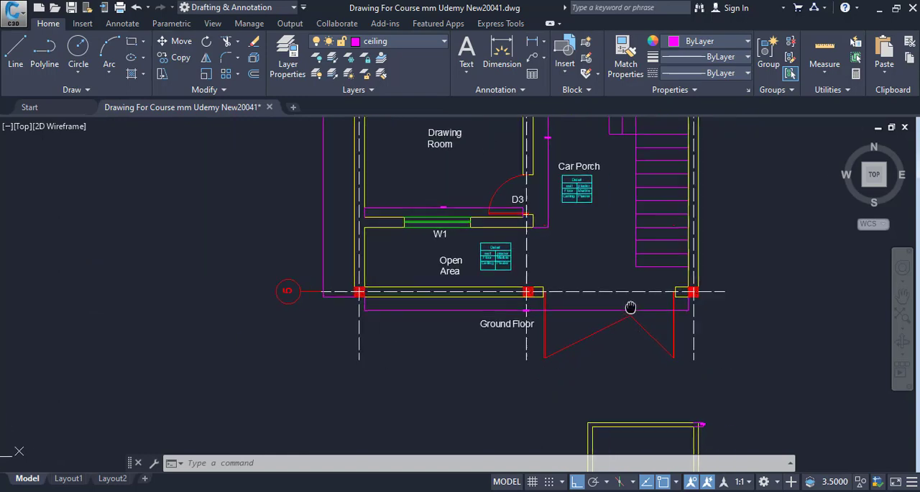
pyautogui.moveTo(653, 313); pyautogui.dragTo(365, 291)
pyautogui.moveTo(436, 313); pyautogui.dragTo(15, 277)
pyautogui.scroll(-4, 331, 271)
pyautogui.moveTo(612, 272); pyautogui.dragTo(398, 258)
pyautogui.scroll(4, 426, 269)
pyautogui.moveTo(519, 274); pyautogui.dragTo(199, 312)
pyautogui.moveTo(405, 286)
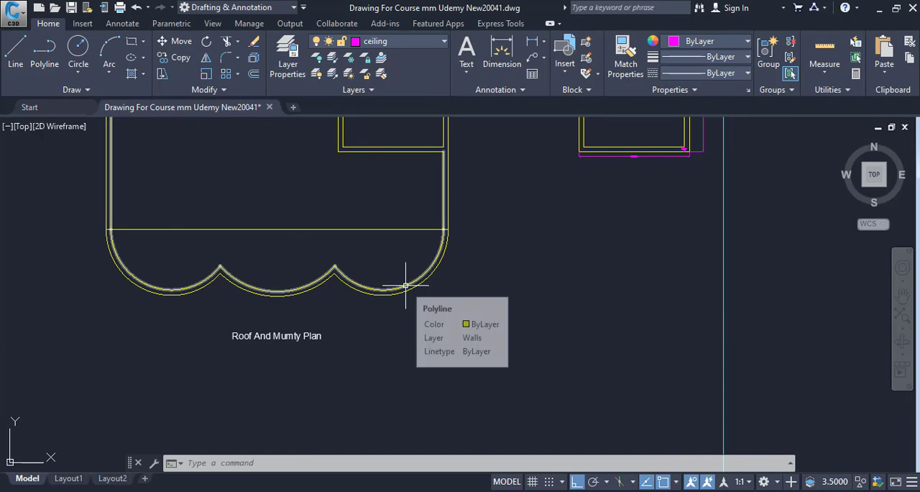
pyautogui.moveTo(411, 287); pyautogui.dragTo(555, 298)
pyautogui.scroll(-4, 560, 304)
pyautogui.moveTo(583, 324); pyautogui.dragTo(580, 341)
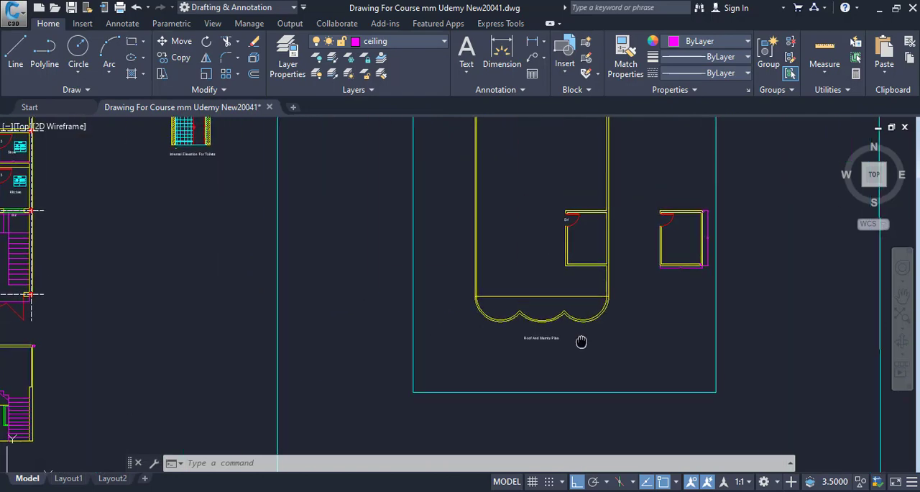
# Examine the mumty room and the scalloped front projection on the Roof And Mumty Plan
pyautogui.scroll(4, 536, 287)
pyautogui.scroll(-2, 571, 345)
pyautogui.moveTo(560, 284); pyautogui.dragTo(540, 326)
pyautogui.click(549, 240)
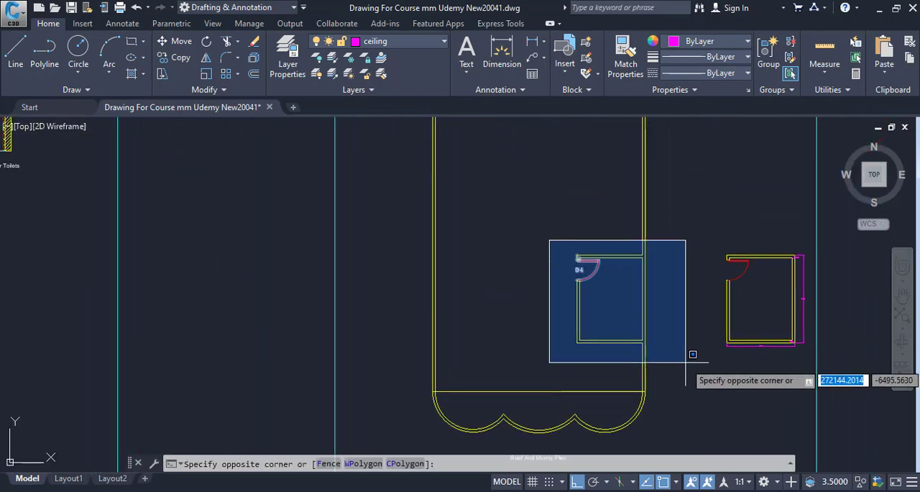
pyautogui.press('Escape')
pyautogui.scroll(-4, 513, 304)
pyautogui.moveTo(455, 260); pyautogui.dragTo(508, 333)
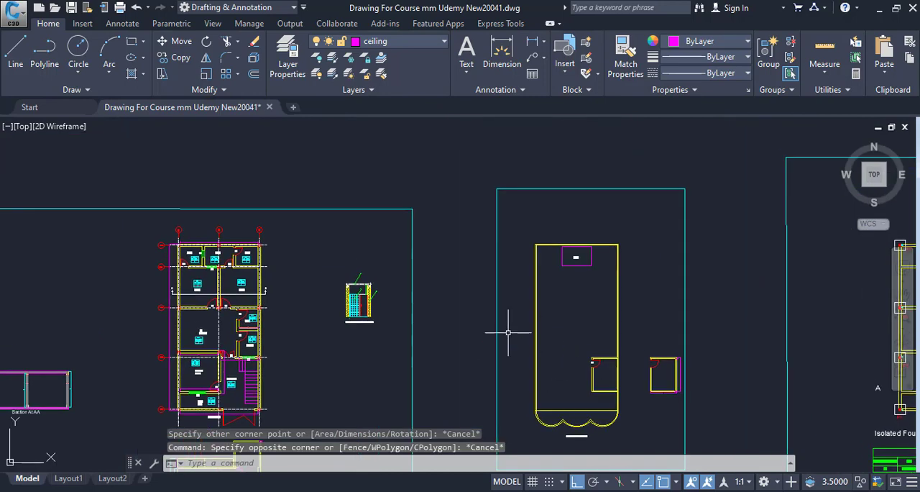
pyautogui.moveTo(529, 400)
pyautogui.mouseDown()
pyautogui.moveTo(620, 328)
pyautogui.moveTo(399, 274)
pyautogui.mouseUp()
pyautogui.scroll(5, 402, 291)
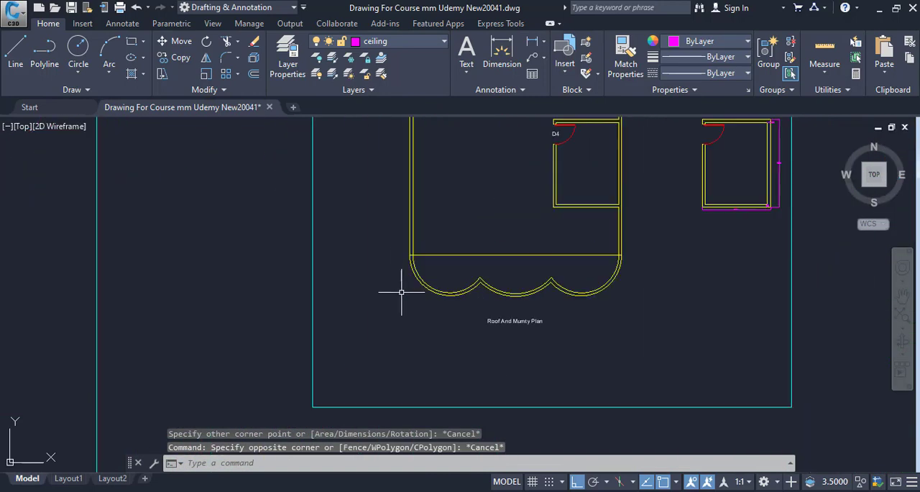
pyautogui.click(395, 251)
pyautogui.press('Escape')
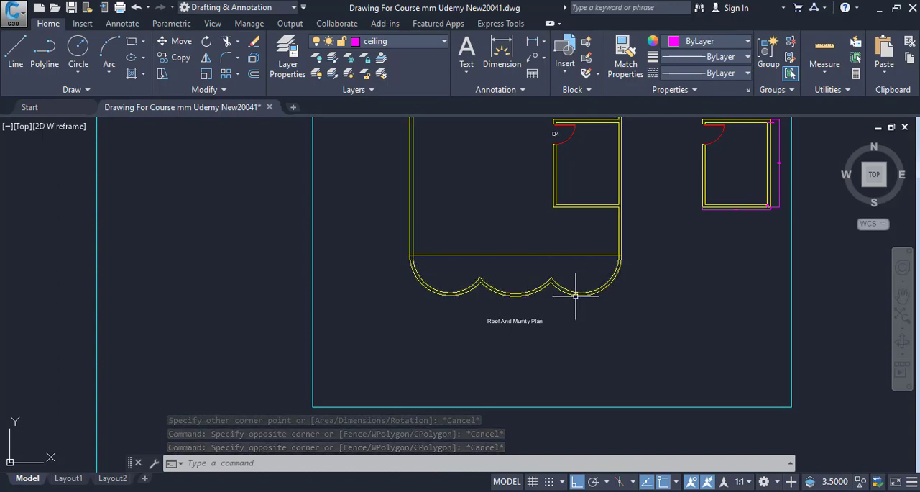
pyautogui.moveTo(614, 262); pyautogui.dragTo(602, 270)
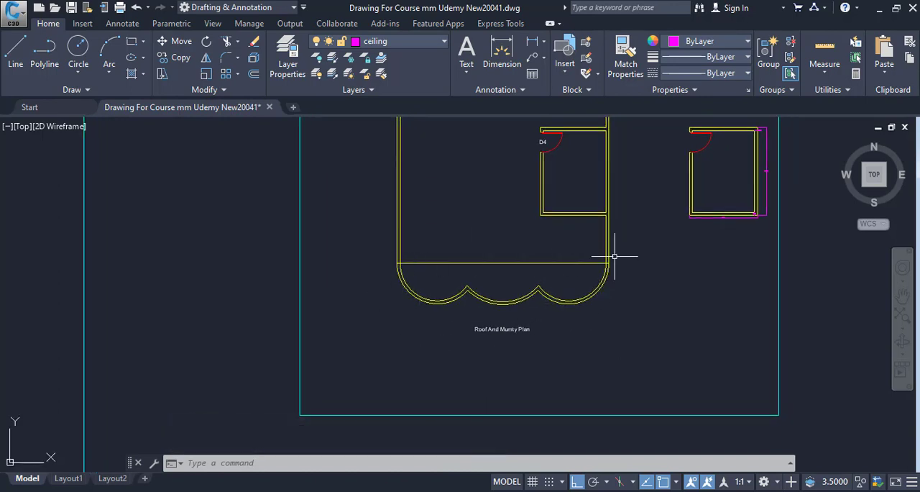
# Locate the structural plan with column grid lines A to C and inspect the bays between grids 1, 2 and 3
pyautogui.scroll(-6, 688, 345)
pyautogui.moveTo(630, 374); pyautogui.dragTo(657, 373)
pyautogui.scroll(-2, 636, 338)
pyautogui.moveTo(562, 337); pyautogui.dragTo(369, 316)
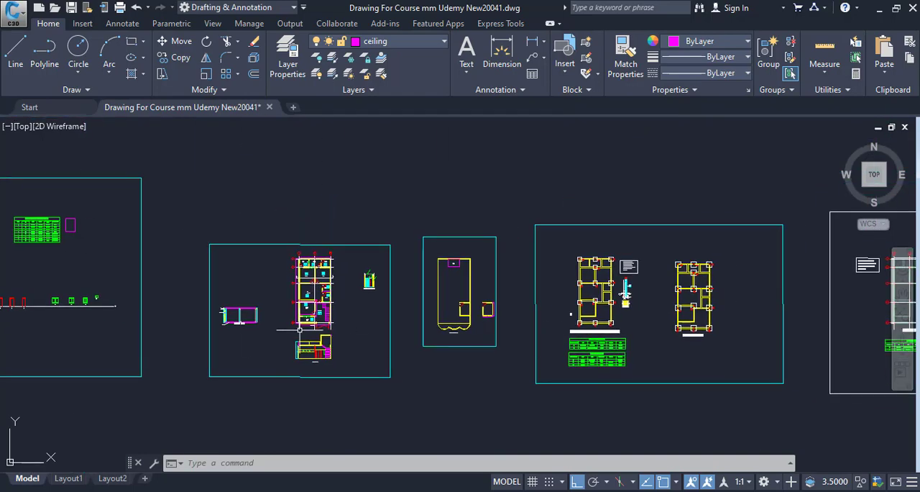
pyautogui.scroll(-2, 595, 340)
pyautogui.moveTo(559, 338); pyautogui.dragTo(275, 319)
pyautogui.moveTo(701, 312); pyautogui.dragTo(528, 322)
pyautogui.scroll(4, 410, 338)
pyautogui.scroll(6, 567, 290)
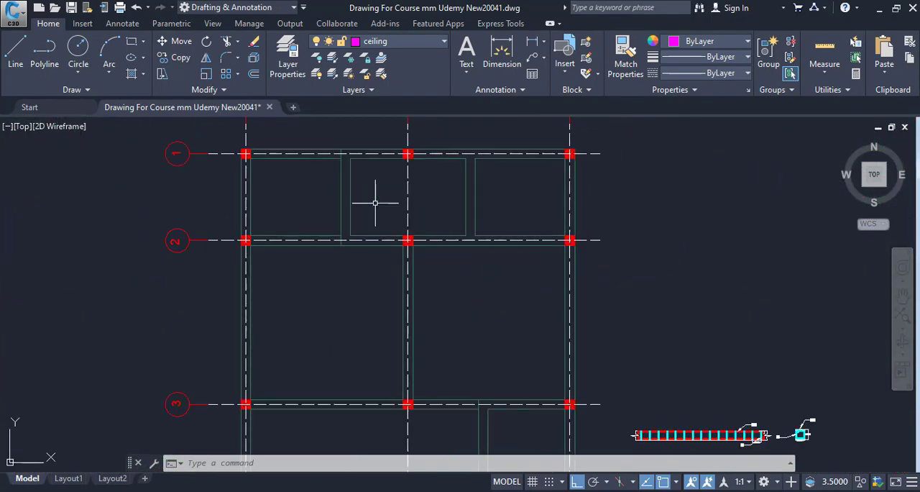
pyautogui.moveTo(328, 194); pyautogui.dragTo(347, 256)
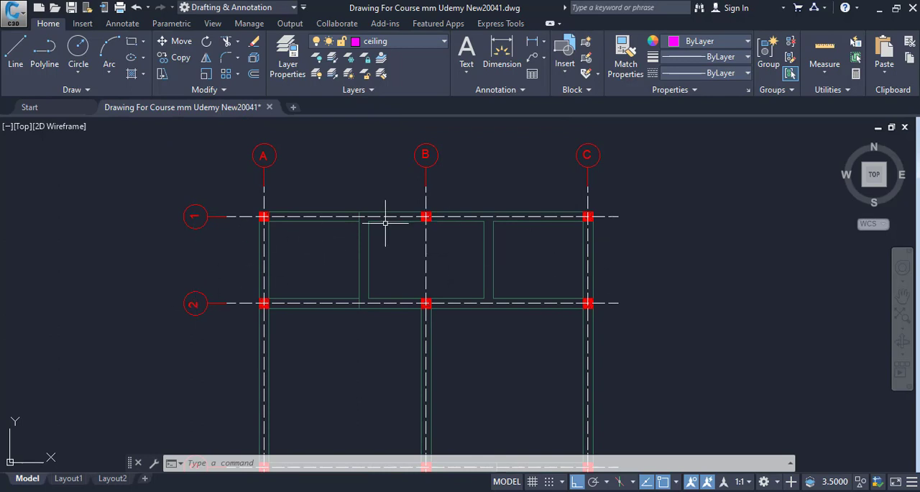
pyautogui.moveTo(461, 292); pyautogui.dragTo(474, 200)
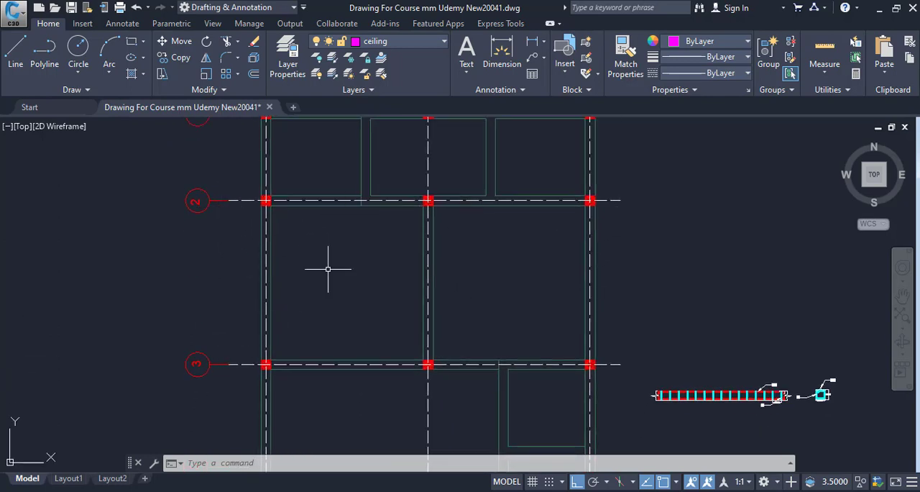
pyautogui.moveTo(527, 345); pyautogui.dragTo(493, 257)
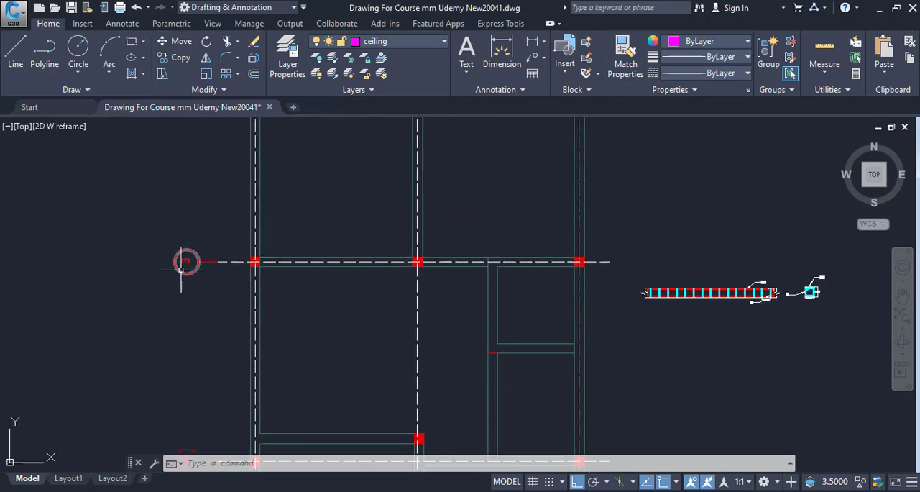
# Inspect the remaining bays of the structural plan and return to the bays between grids 1 and 2
pyautogui.scroll(2, 278, 359)
pyautogui.moveTo(277, 361); pyautogui.dragTo(318, 266)
pyautogui.scroll(-1, 431, 291)
pyautogui.moveTo(424, 295); pyautogui.dragTo(367, 287)
pyautogui.scroll(-2, 567, 324)
pyautogui.moveTo(537, 257); pyautogui.dragTo(477, 332)
pyautogui.scroll(2, 444, 343)
pyautogui.moveTo(447, 287)
pyautogui.mouseDown()
pyautogui.moveTo(444, 343)
pyautogui.moveTo(404, 378)
pyautogui.moveTo(348, 390)
pyautogui.mouseUp()
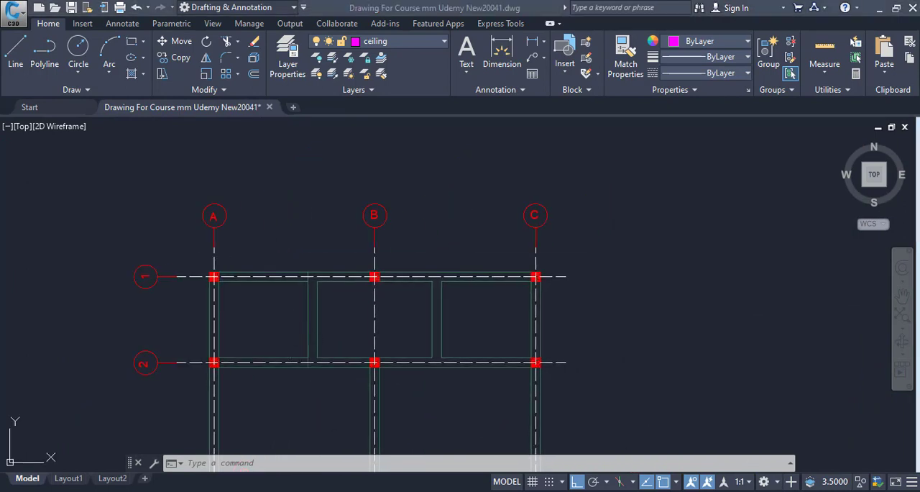
# Switch to the Quantity Surveying workbook in Excel and enter item 1 as "Formwork B/W Grid 1&2" in row 5
pyautogui.hotkey('alt', 'Tab')
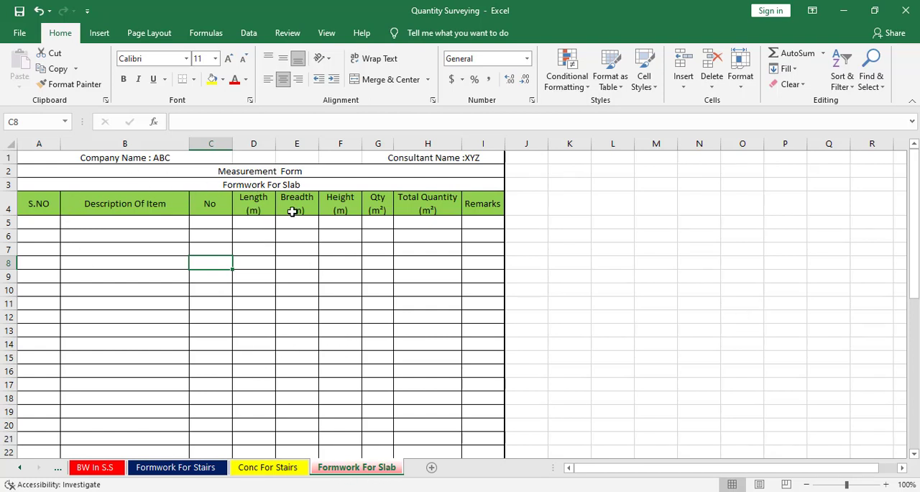
pyautogui.click(41, 220)
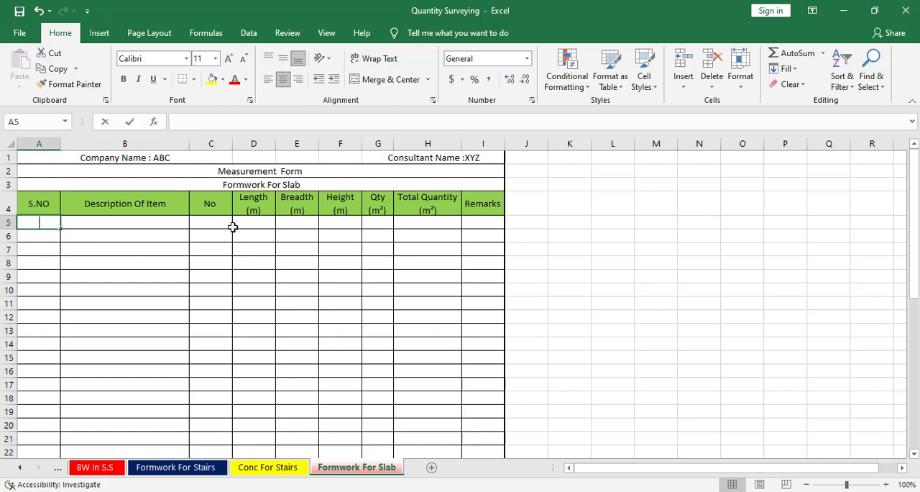
pyautogui.write('1')
pyautogui.press('Tab')
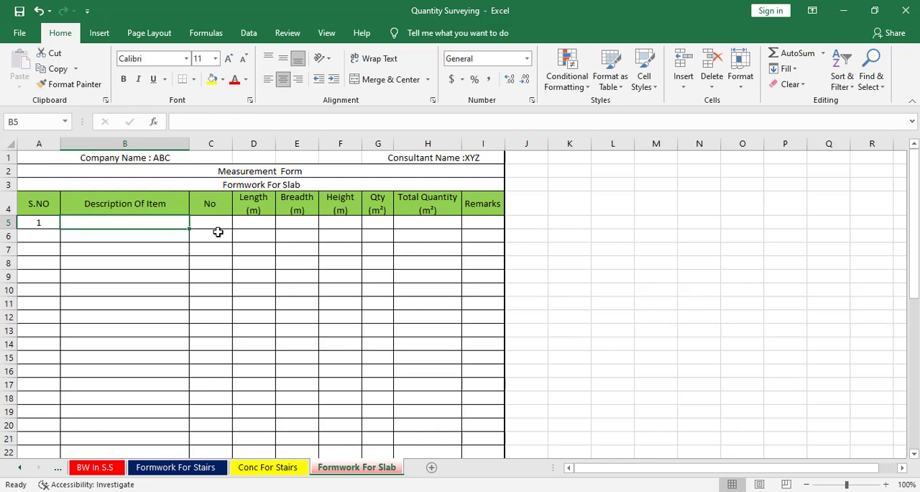
pyautogui.write('Formwork')
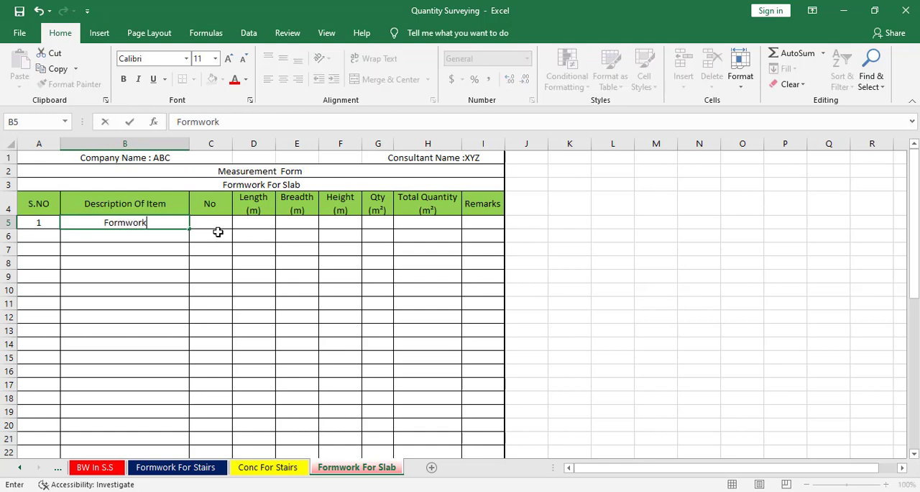
pyautogui.write(' B/W Grid')
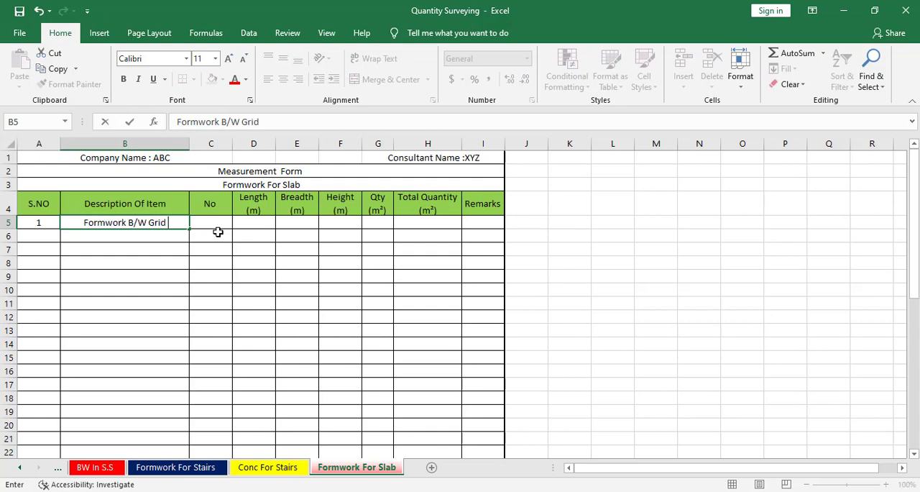
pyautogui.write(' 1')
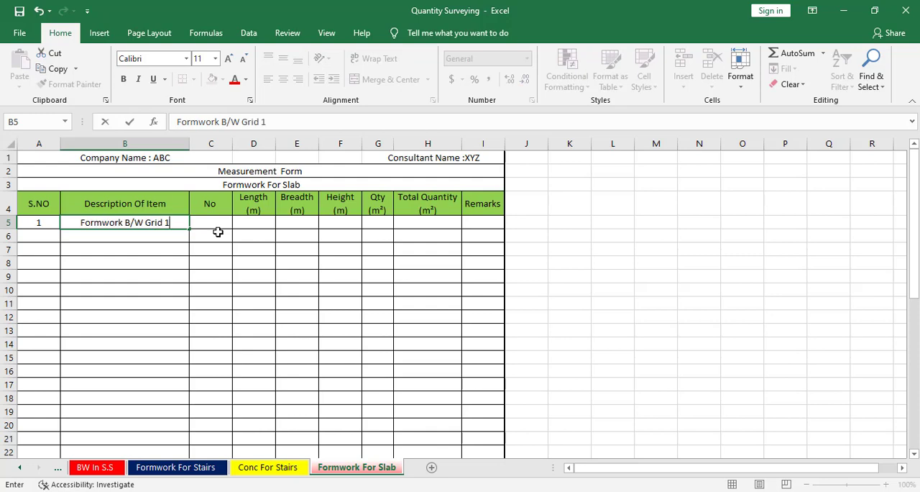
pyautogui.write('&2')
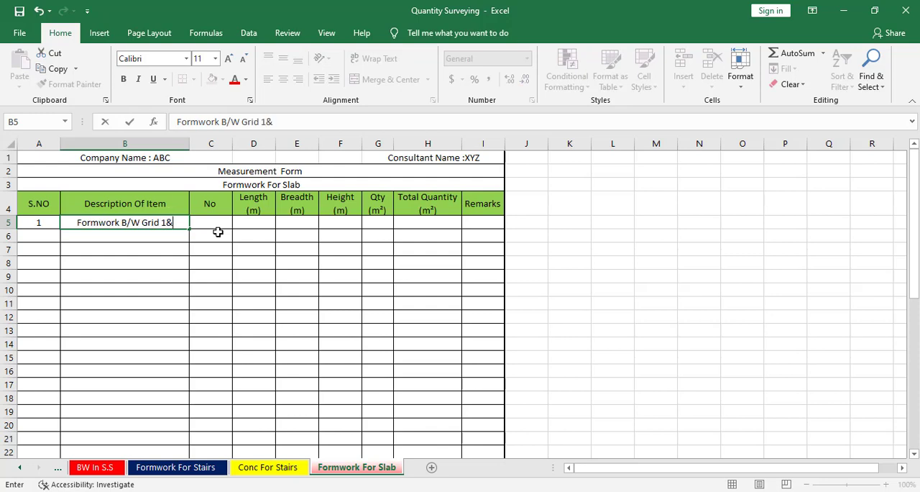
pyautogui.click(128, 258)
# Enter the description "Portion 1&2" in cell B6 below the formwork item
pyautogui.click(153, 238)
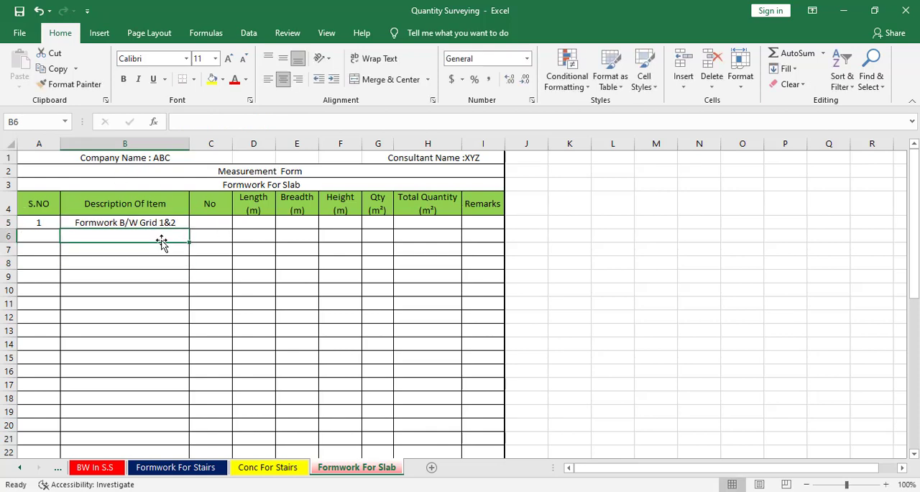
pyautogui.write('p')
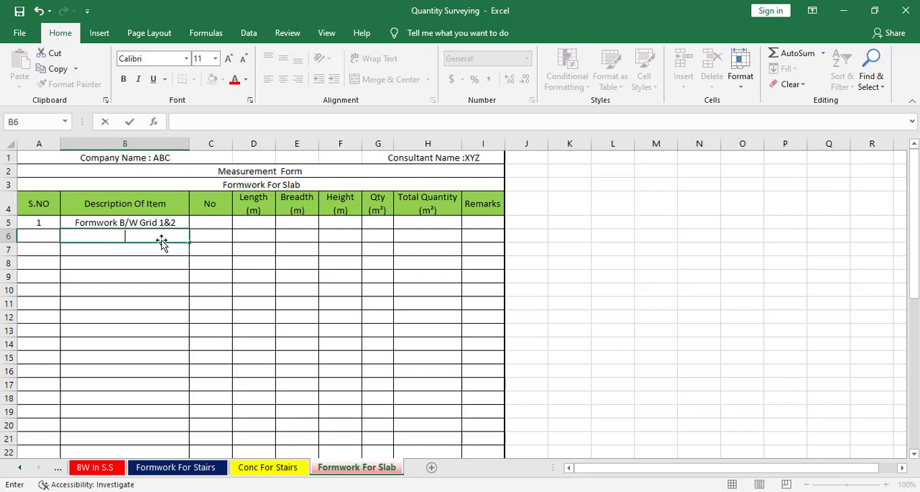
pyautogui.write('ortion 1&')
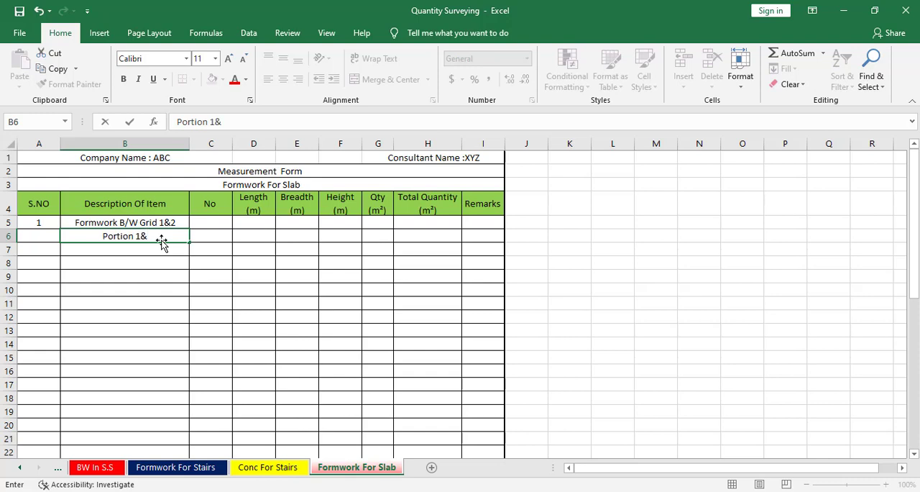
pyautogui.write('2')
pyautogui.press('Tab')
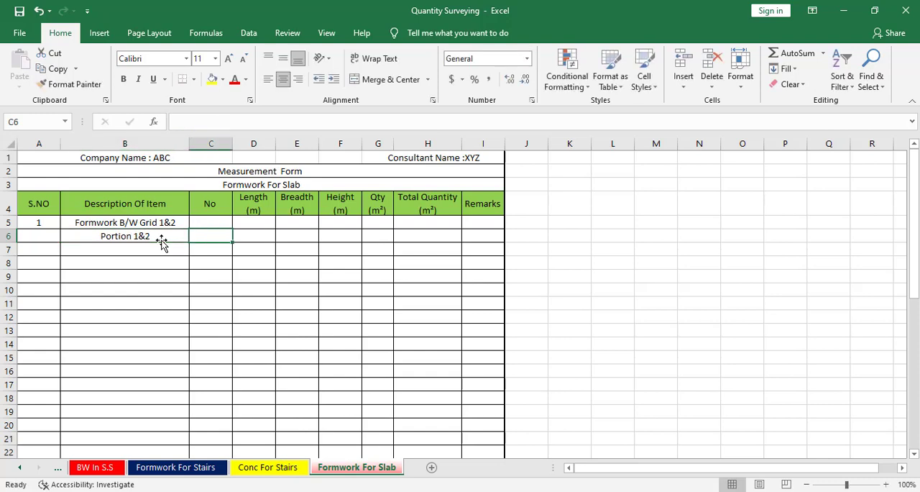
# Set the No value for Portion 1&2 in cell C6 to 2
pyautogui.write('20')
pyautogui.press('Tab')
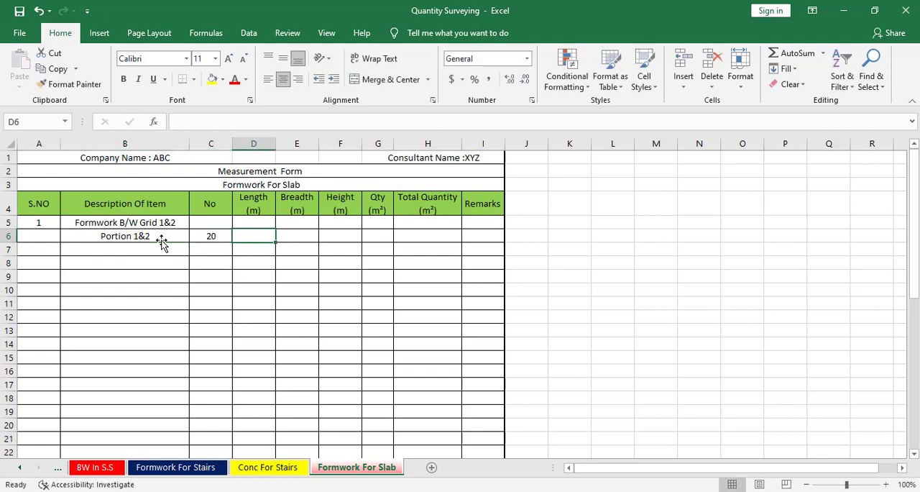
pyautogui.press('Left')
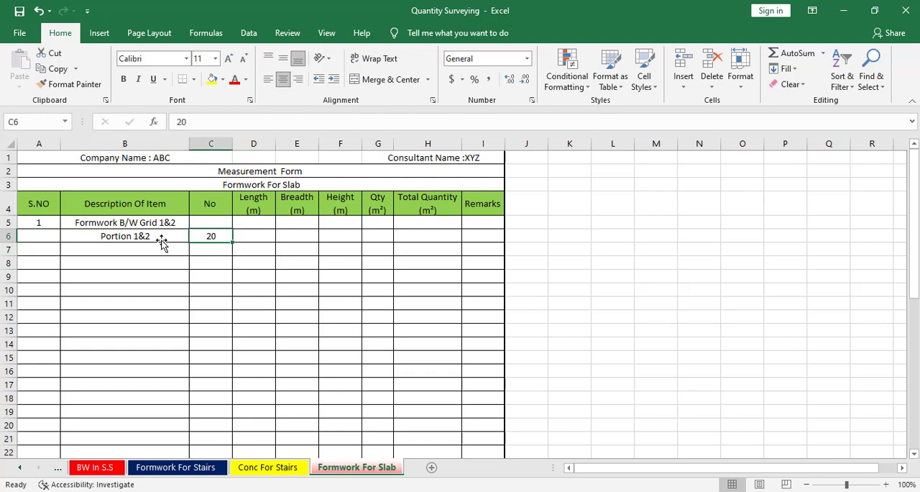
pyautogui.write('2')
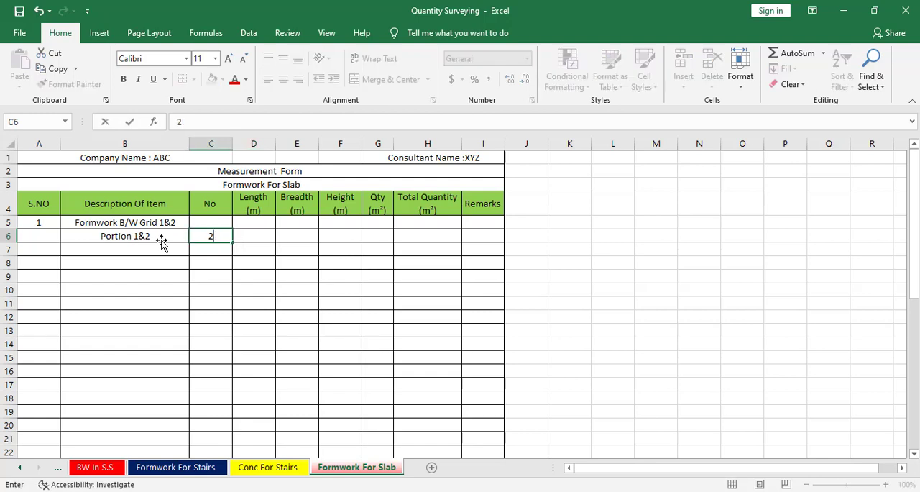
pyautogui.press('Tab')
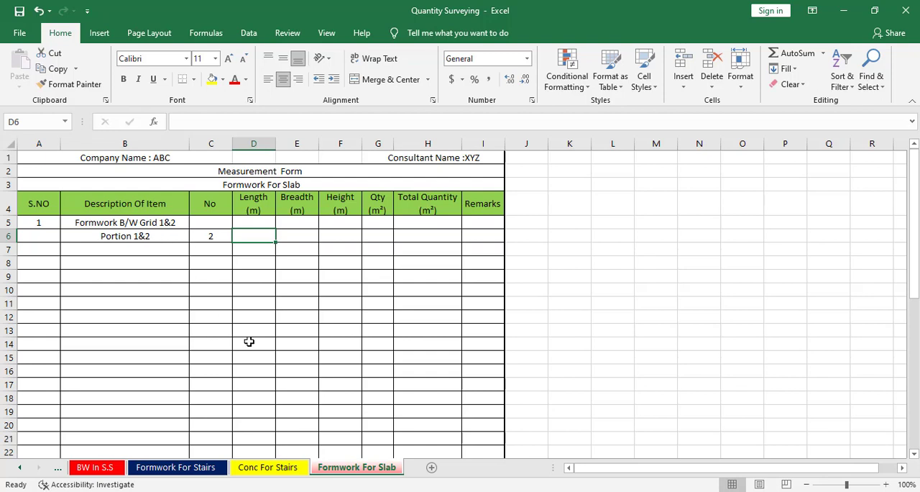
# Merge and center the Length and Breadth cells D6:E6 in the Portion 1&2 row
pyautogui.click(290, 281)
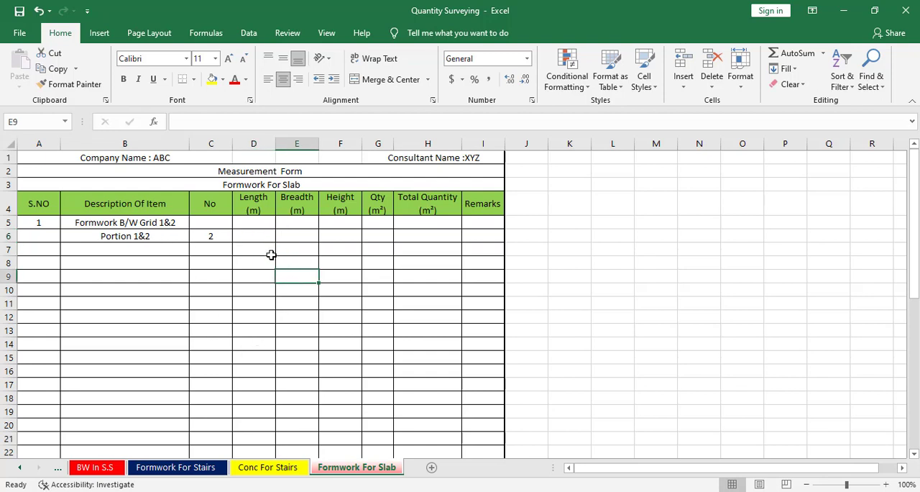
pyautogui.moveTo(263, 236); pyautogui.dragTo(311, 234)
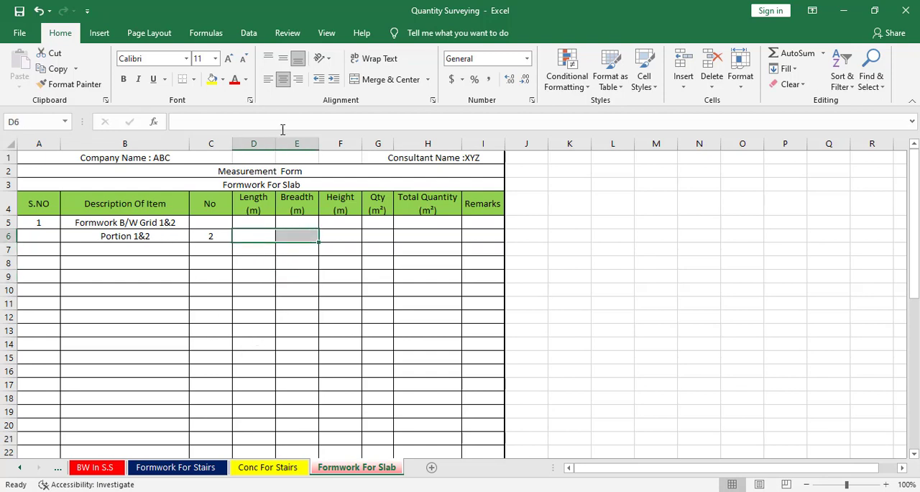
pyautogui.click(390, 79)
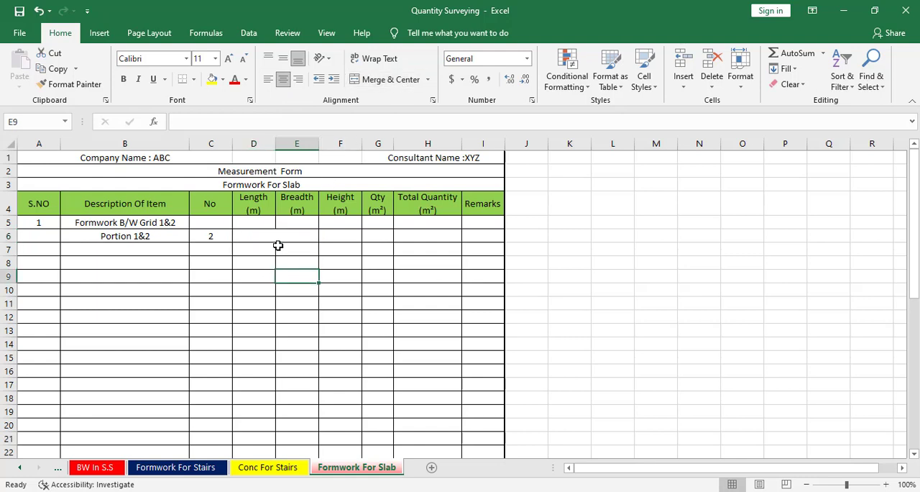
# Apply the custom number format "A= " ##.## to the merged cell D6
pyautogui.rightClick(281, 237)
pyautogui.click(326, 422)
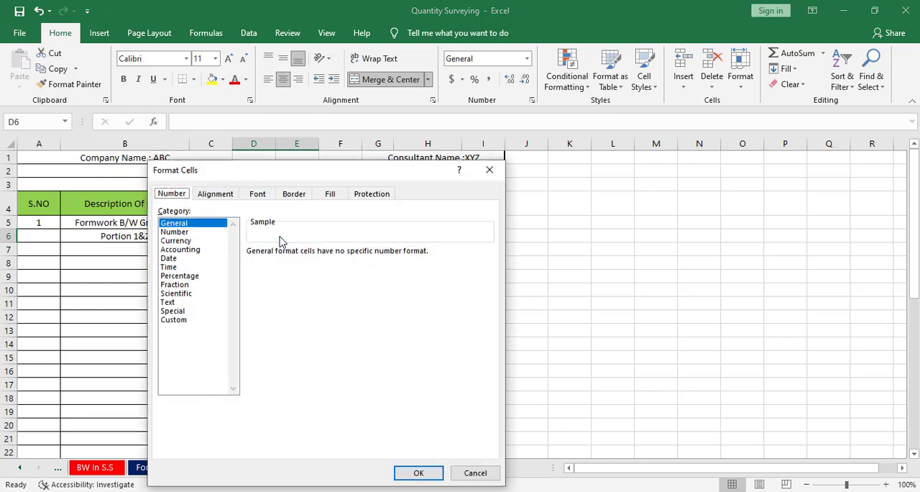
pyautogui.click(176, 311)
pyautogui.click(177, 321)
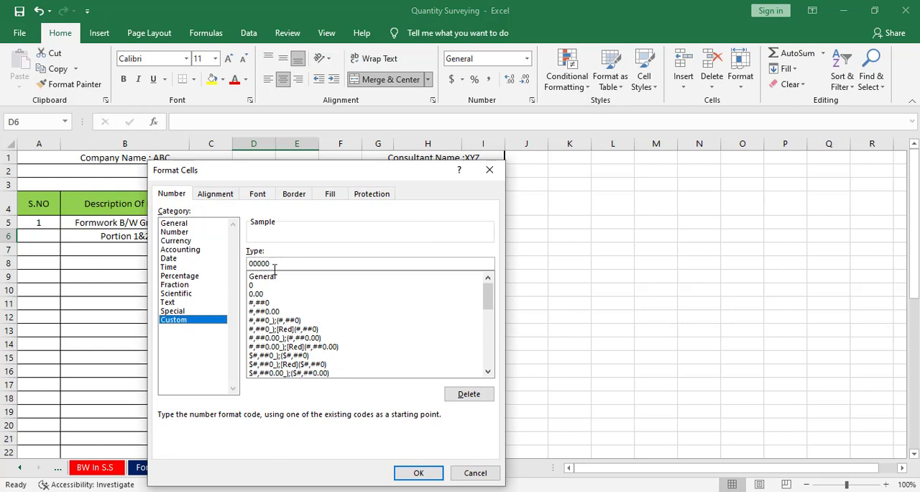
pyautogui.click(184, 197)
pyautogui.click(266, 277)
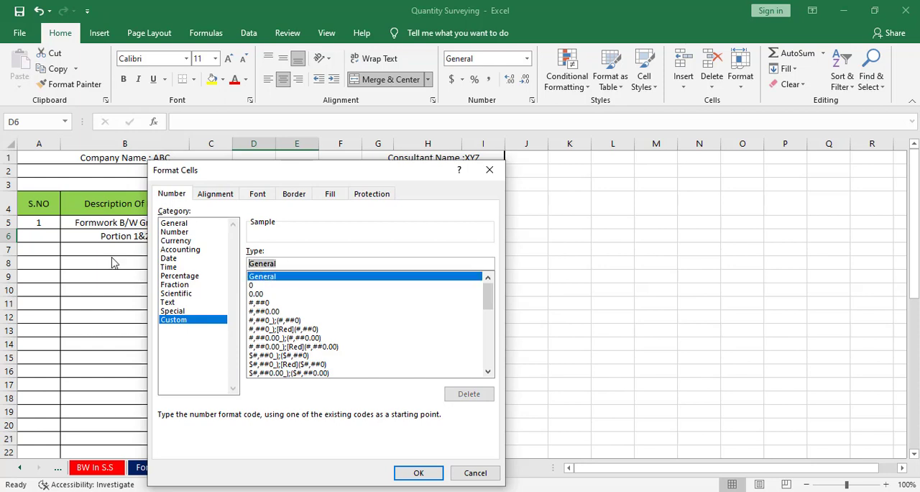
pyautogui.write('"A= " ##.##')
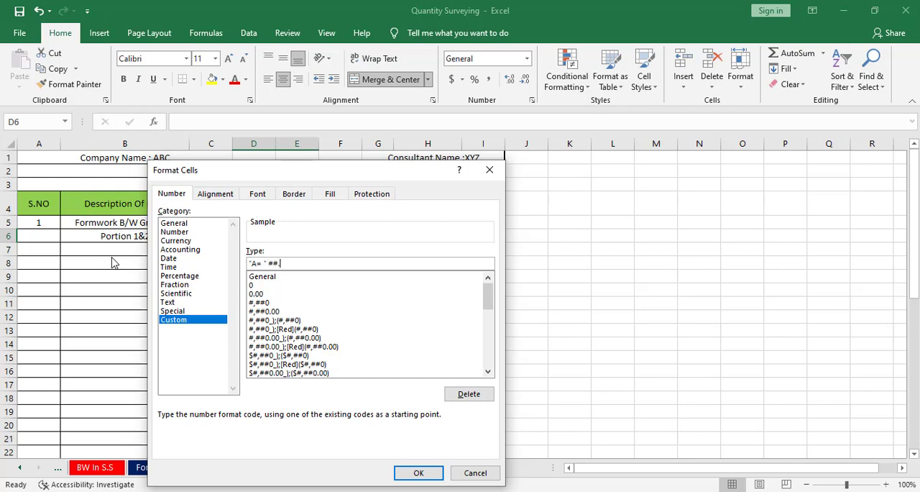
pyautogui.click(417, 472)
pyautogui.click(281, 289)
pyautogui.click(269, 237)
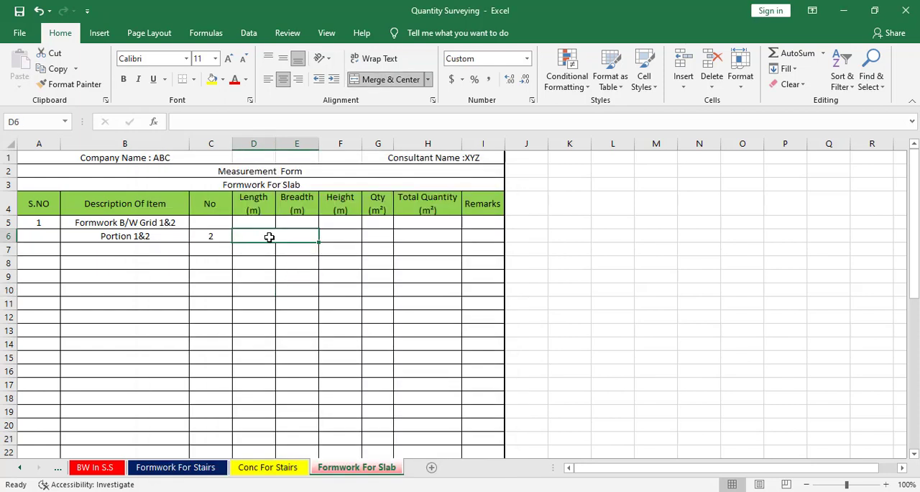
# Switch to the Civil 3D drawing and draw a rectangle along the inner edges of the leftmost slab bay between grids 1 and 2
pyautogui.click(766, 490)
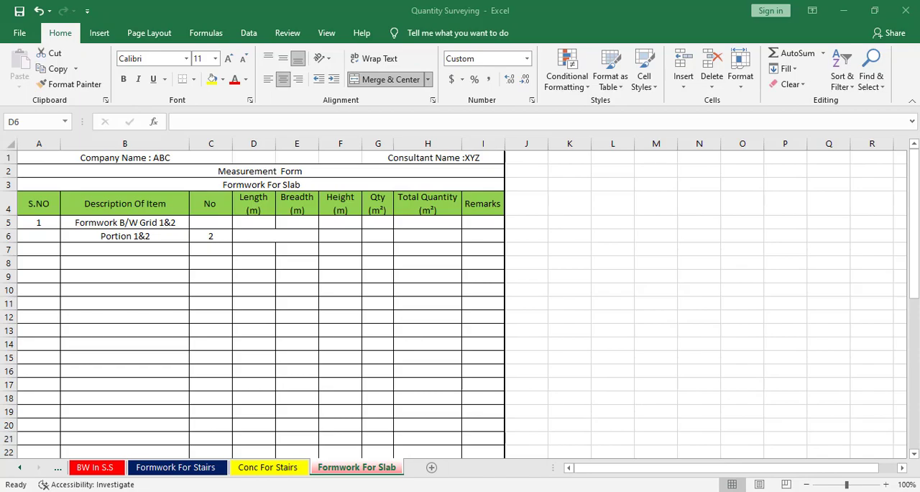
pyautogui.click(413, 490)
pyautogui.scroll(4, 226, 297)
pyautogui.moveTo(247, 267); pyautogui.dragTo(336, 240)
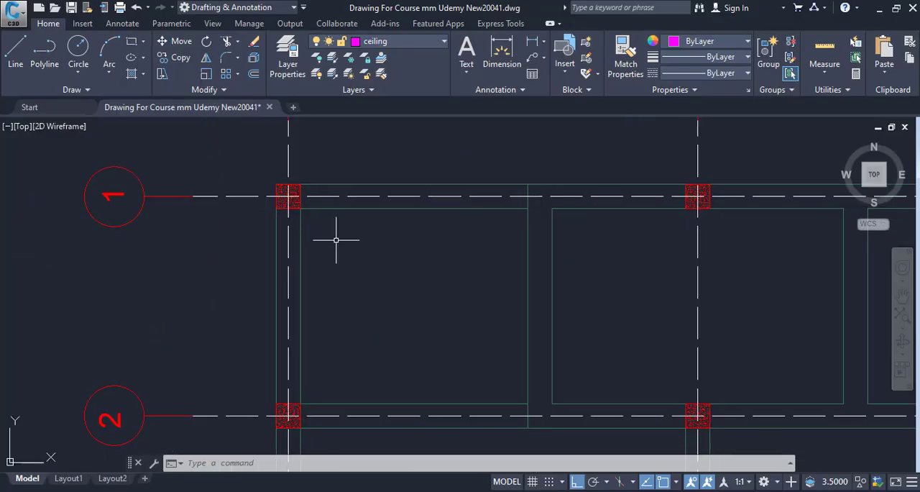
pyautogui.write('rec')
pyautogui.press('Return')
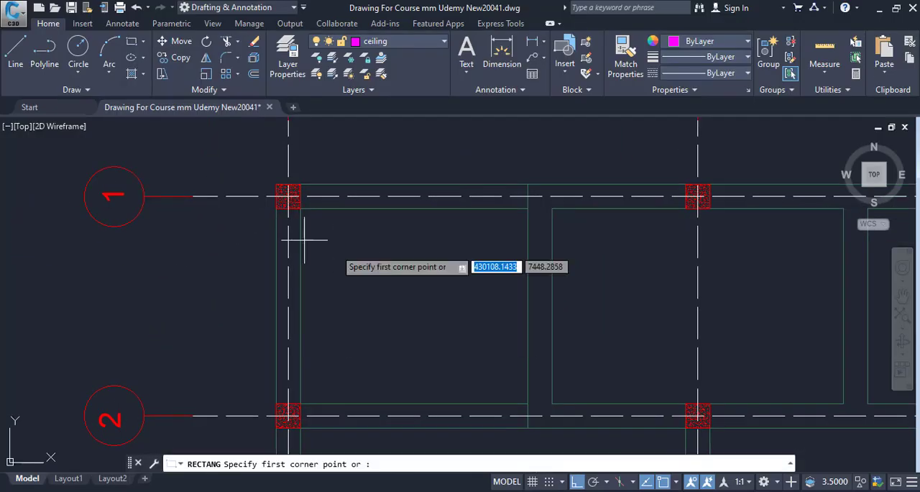
pyautogui.click(301, 209)
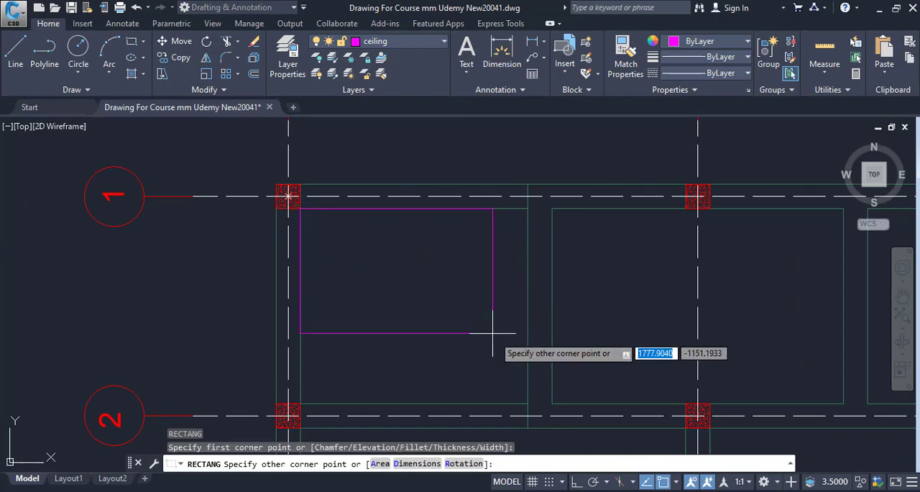
pyautogui.click(528, 404)
# List the properties of the new bay rectangle and copy its area value
pyautogui.click(528, 291)
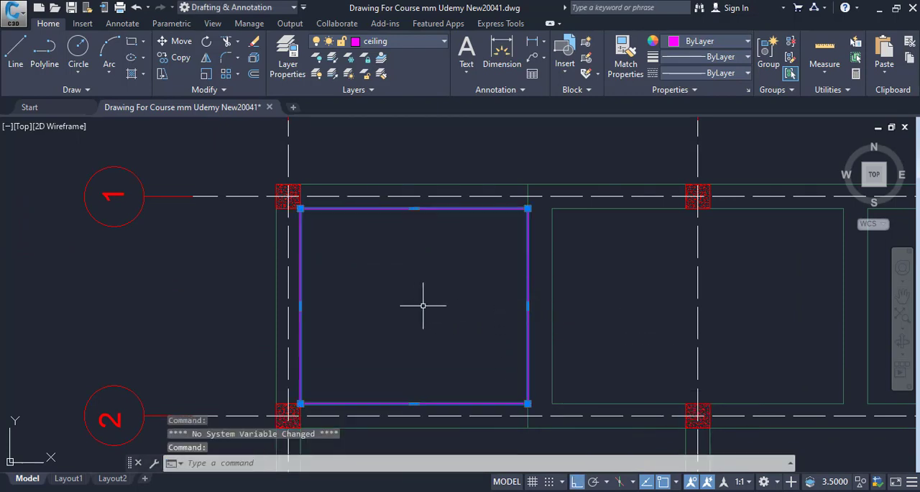
pyautogui.write('li')
pyautogui.press('Return')
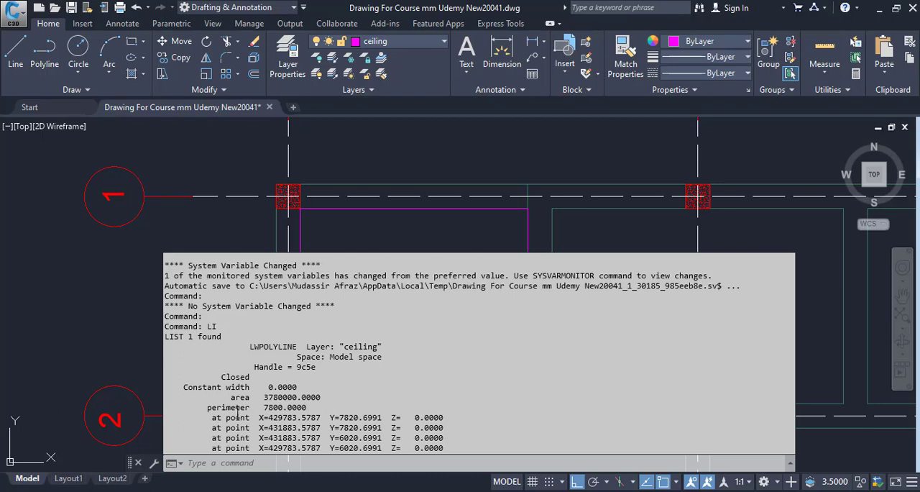
pyautogui.rightClick(295, 399)
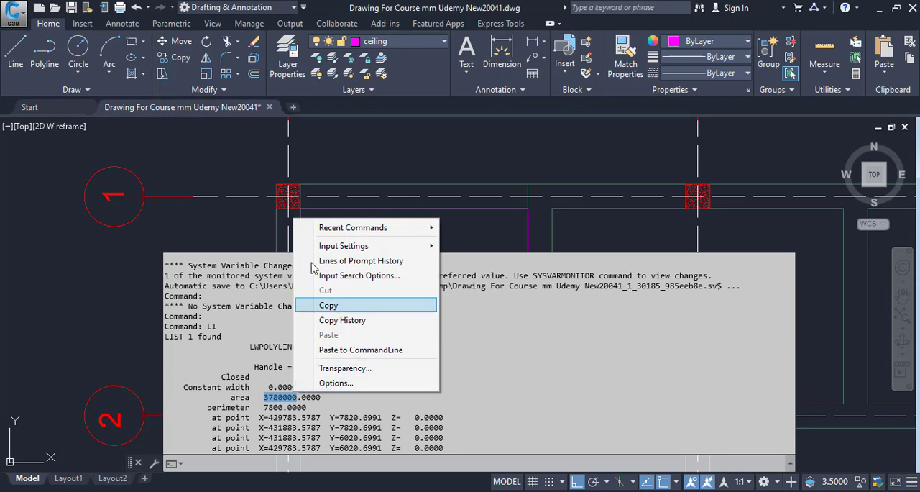
pyautogui.click(419, 306)
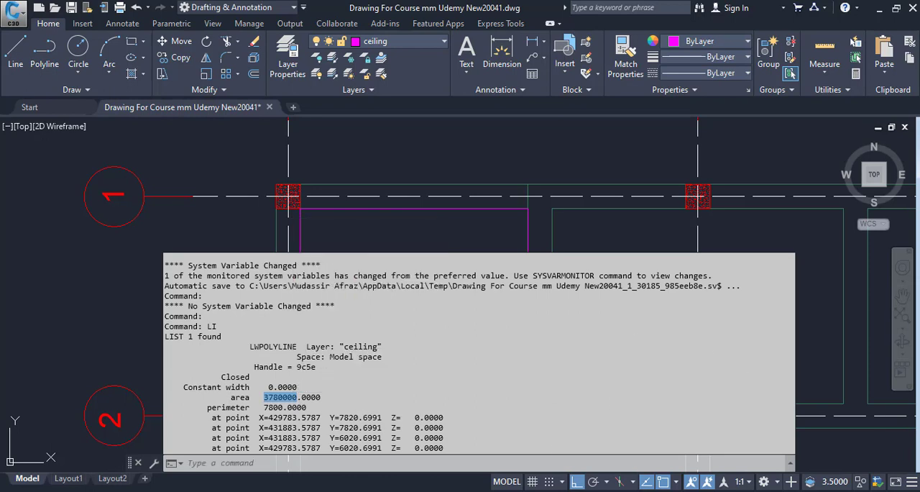
# Switch to Calculator and divide the copied area by 1,000,000 to convert it to square metres
pyautogui.click(471, 491)
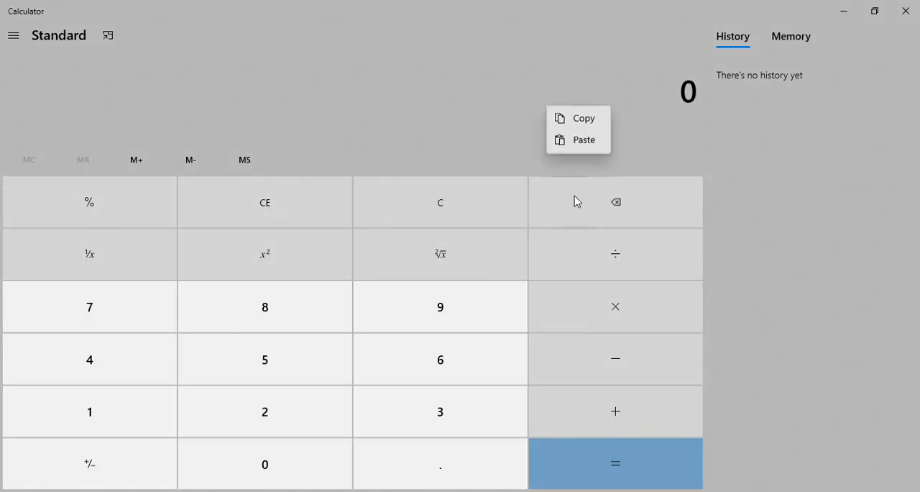
pyautogui.click(583, 139)
pyautogui.press('/')
pyautogui.write('1')
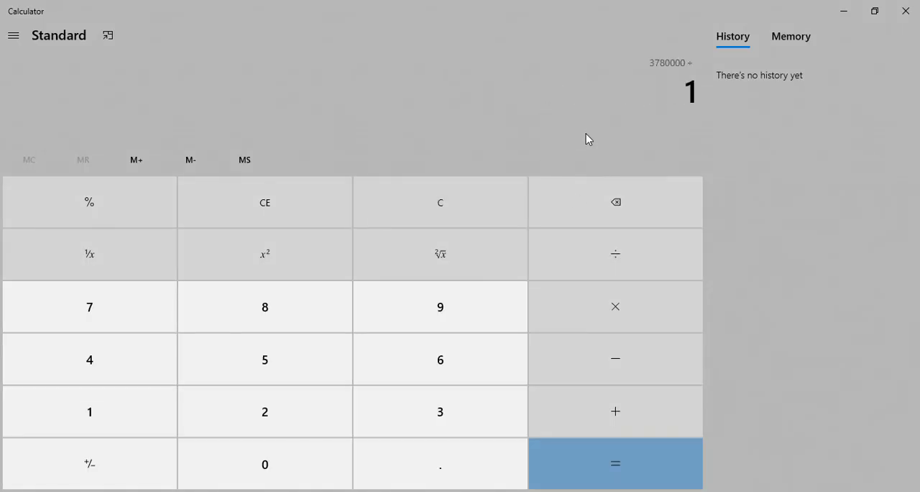
pyautogui.write(',000,000')
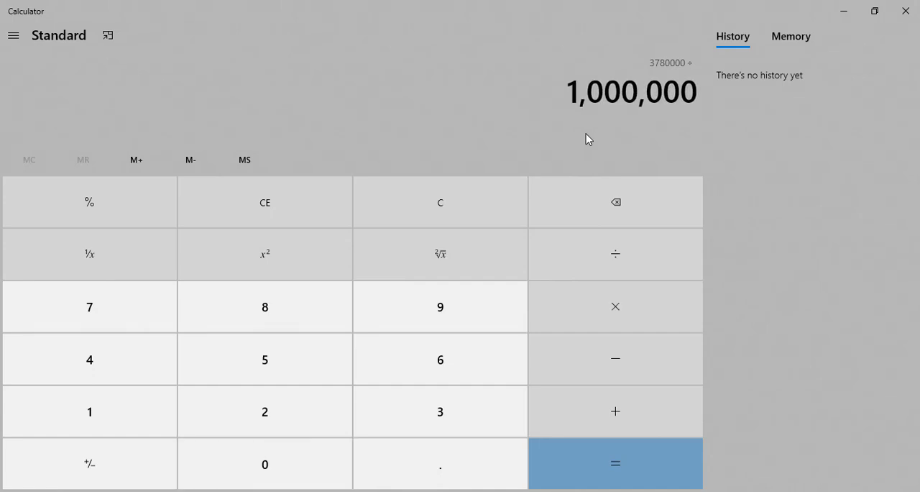
pyautogui.press('Return')
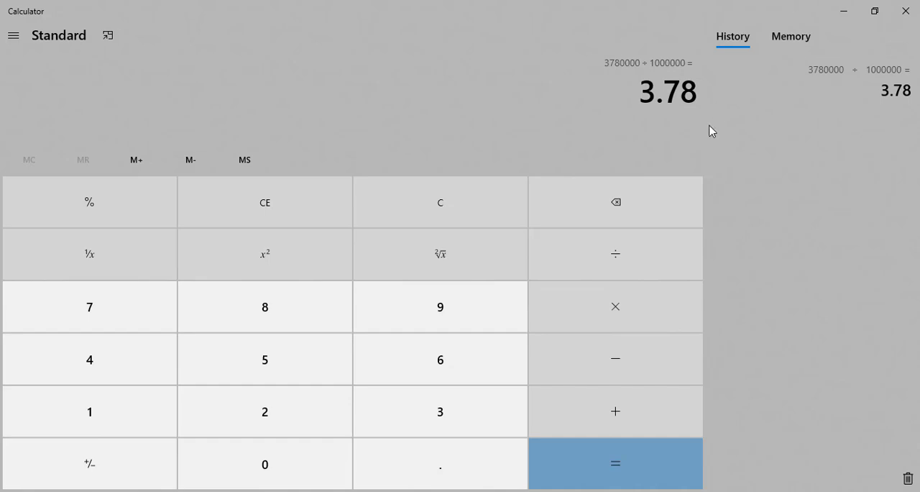
pyautogui.click(838, 14)
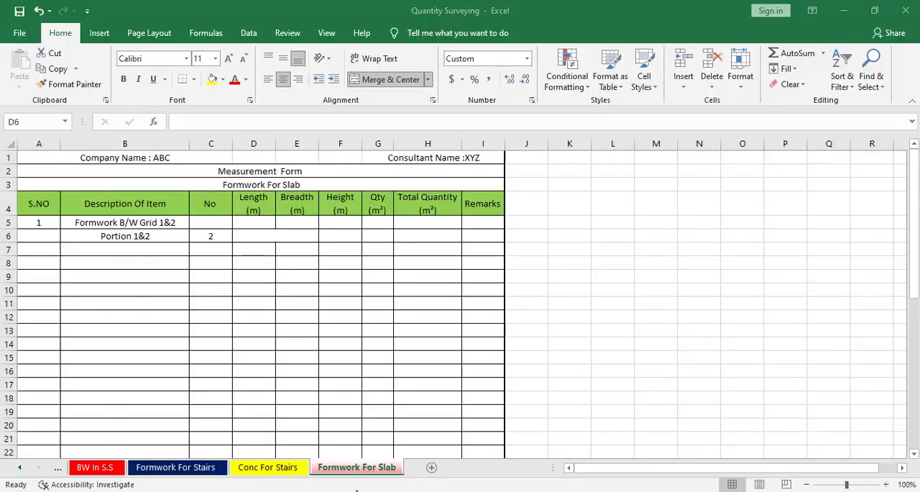
# Switch to the Excel measurement form and enter the area 3.78 in merged cell D6 for Portion 1&2
pyautogui.click(277, 235)
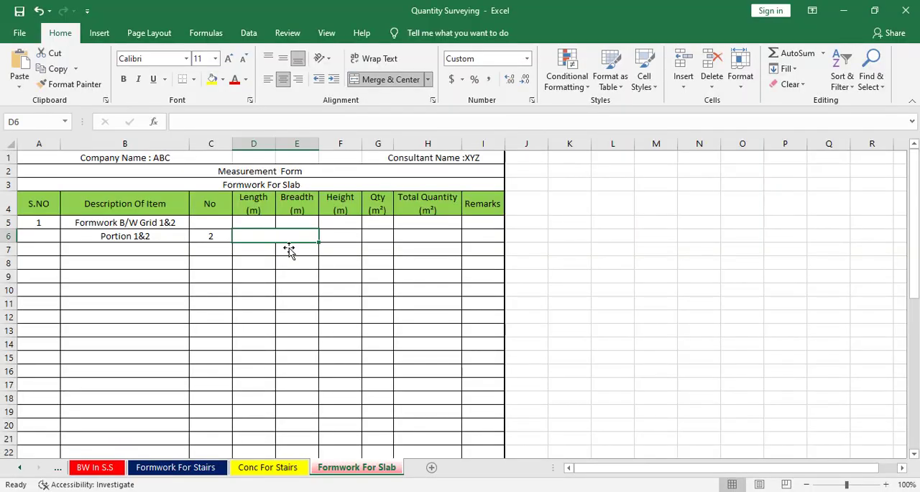
pyautogui.write('3')
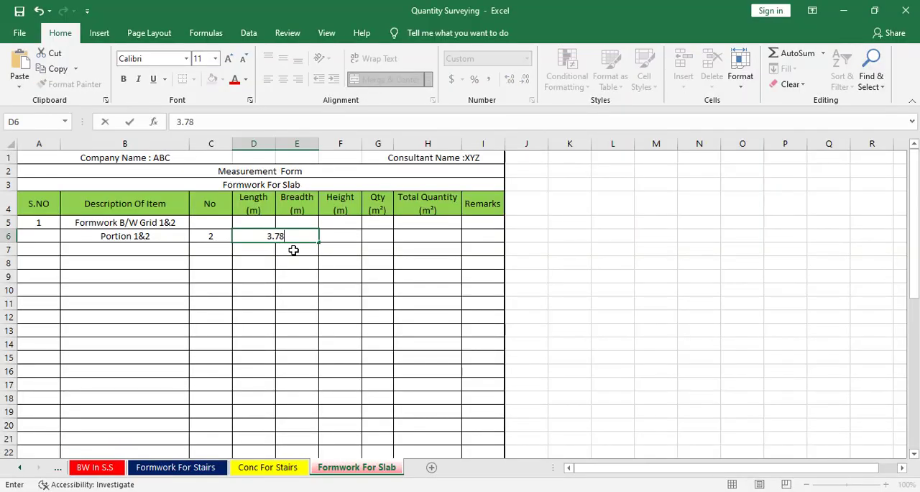
pyautogui.write('.78')
pyautogui.press('Return')
# Calculate the Portion 1&2 quantity in G6 by multiplying the No value in C6 by the area in D6
pyautogui.click(343, 240)
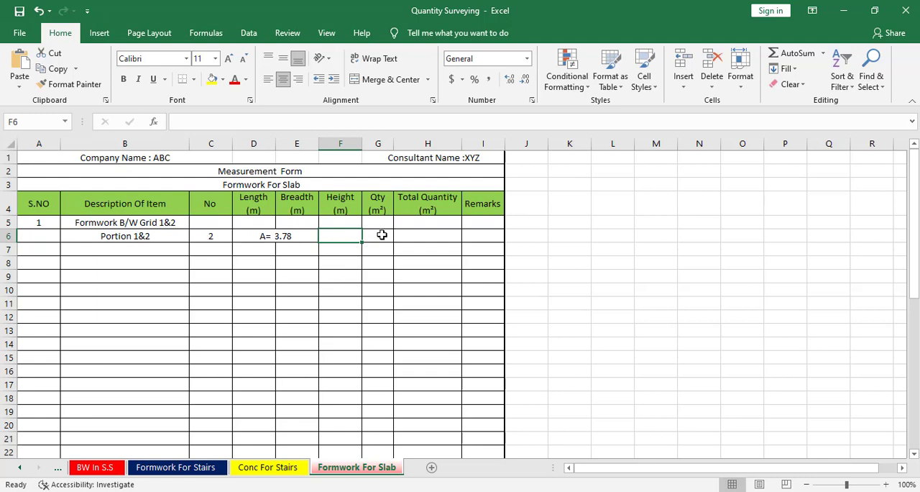
pyautogui.click(381, 235)
pyautogui.write('=')
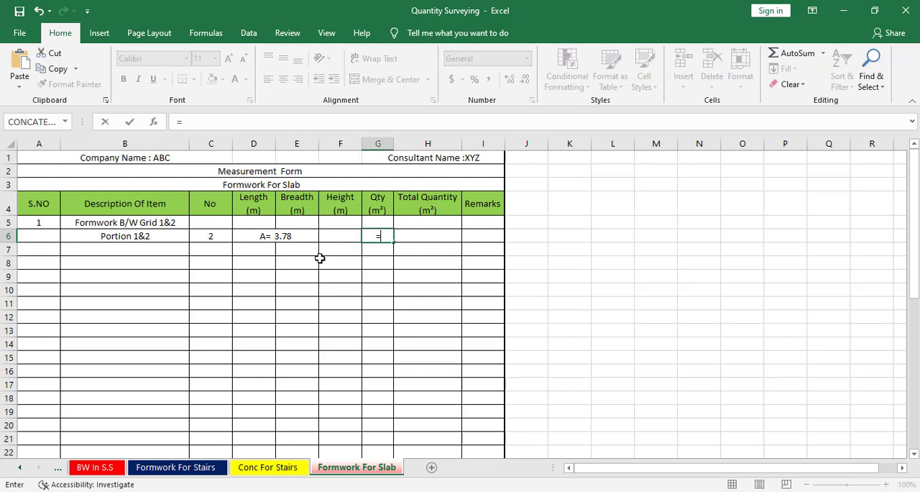
pyautogui.click(195, 236)
pyautogui.write('*')
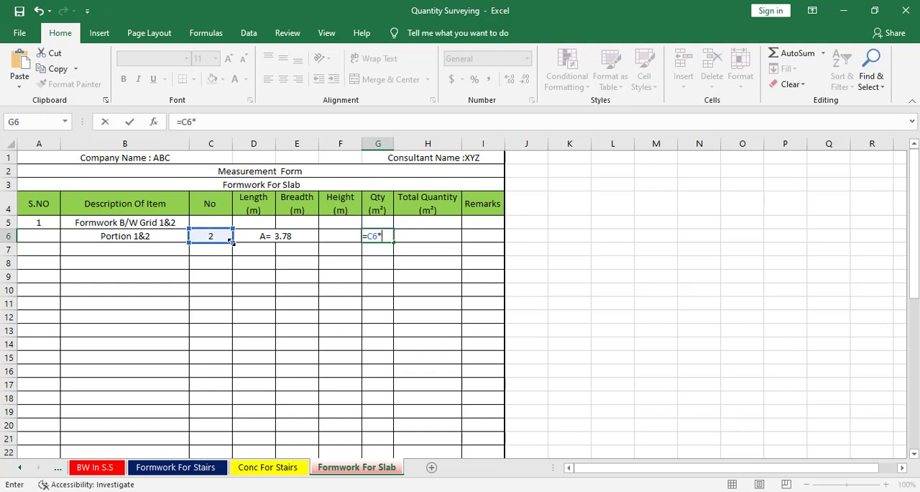
pyautogui.click(304, 237)
pyautogui.press('Return')
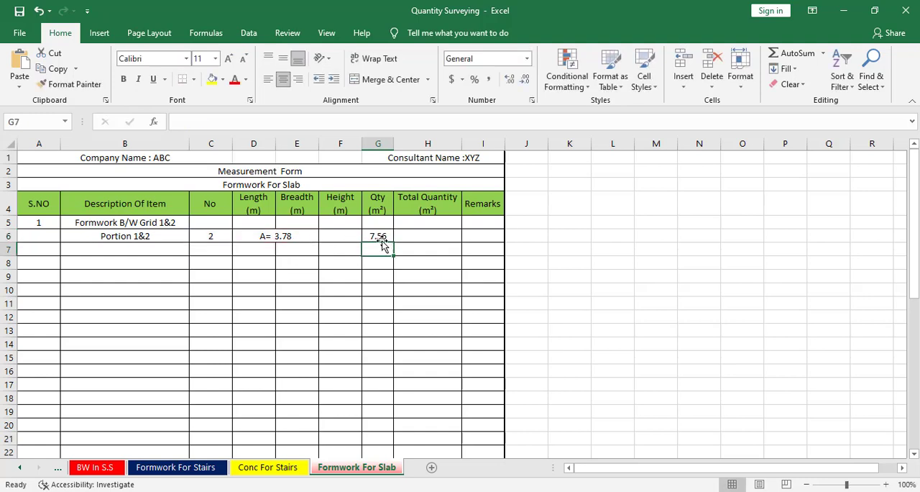
# Copy the merged area format of D6 to the Length and Breadth cells of the rows from row 7 down
pyautogui.click(247, 230)
pyautogui.click(69, 85)
pyautogui.moveTo(257, 252)
pyautogui.mouseDown()
pyautogui.moveTo(291, 397)
pyautogui.moveTo(297, 487)
pyautogui.moveTo(292, 456)
pyautogui.moveTo(275, 437)
pyautogui.moveTo(309, 402)
pyautogui.moveTo(314, 369)
pyautogui.mouseUp()
pyautogui.click(285, 303)
# Copy the item description from B5 to B7 and change it to "Formwork B/W Grid 2&3"
pyautogui.click(137, 249)
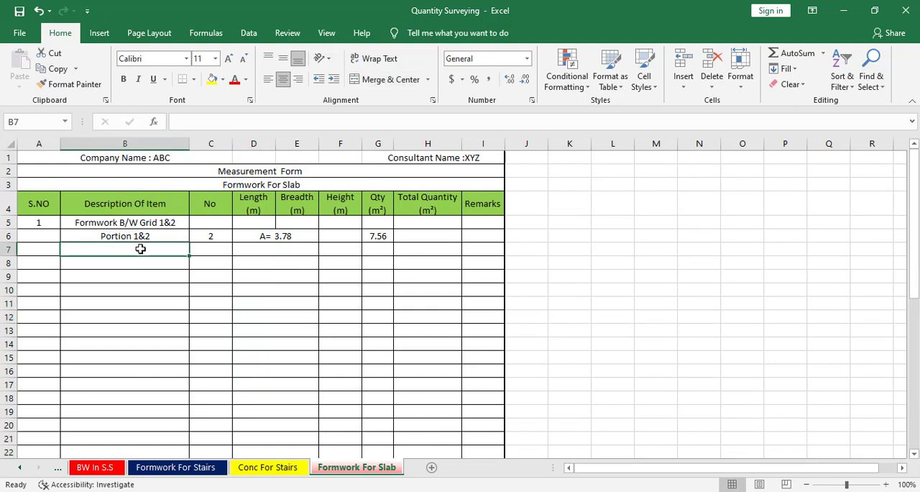
pyautogui.rightClick(144, 224)
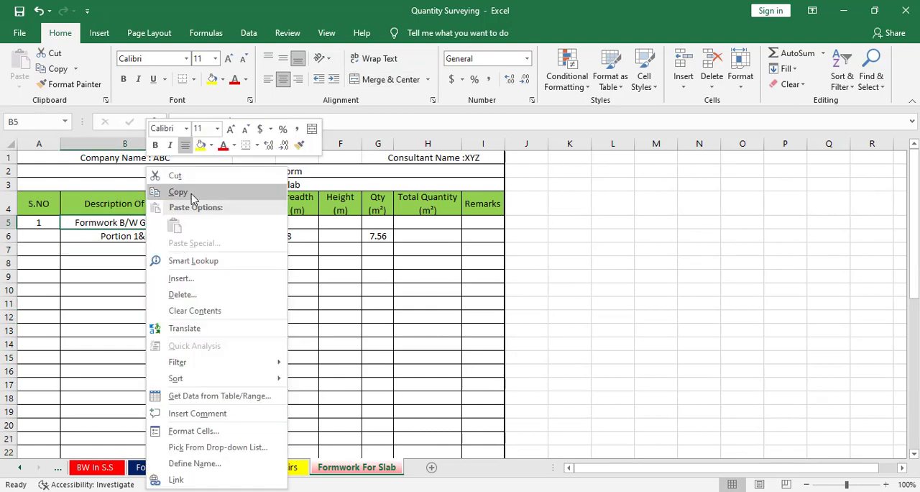
pyautogui.click(188, 192)
pyautogui.click(137, 250)
pyautogui.rightClick(136, 249)
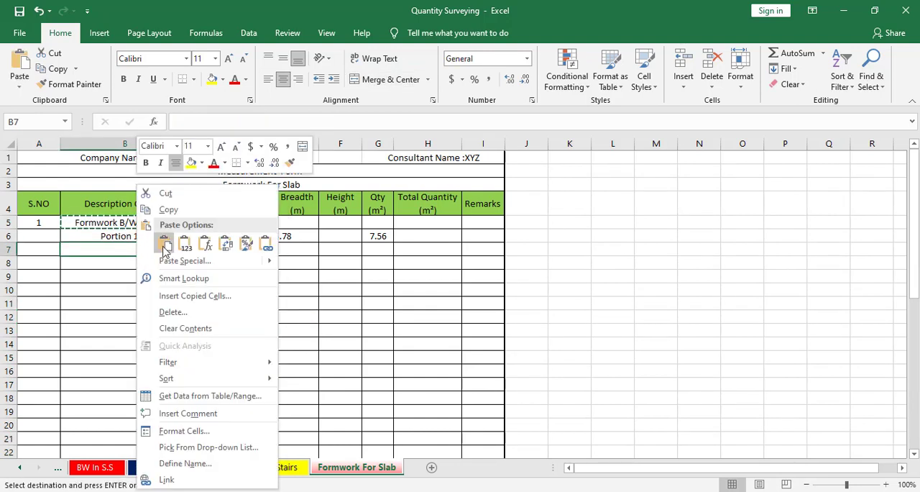
pyautogui.click(161, 241)
pyautogui.press('Escape')
pyautogui.doubleClick(161, 251)
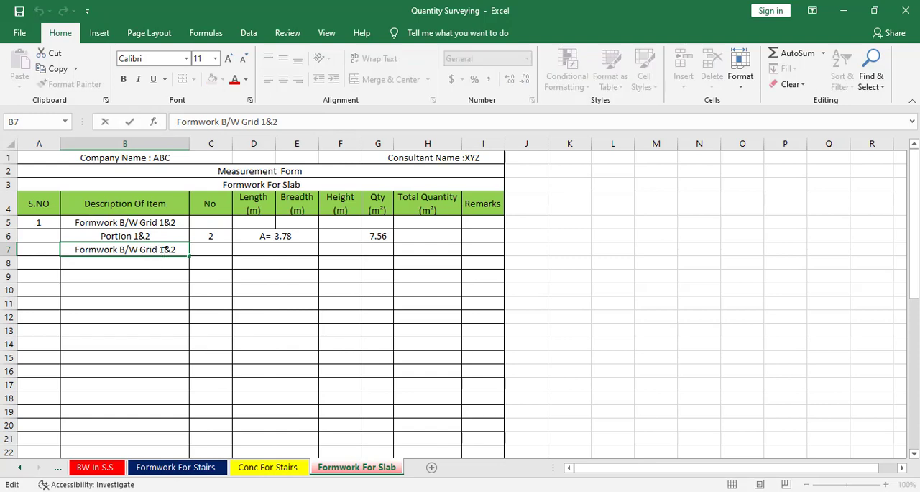
pyautogui.press('BackSpace')
pyautogui.write('2')
pyautogui.press('BackSpace')
pyautogui.write('3')
pyautogui.click(113, 266)
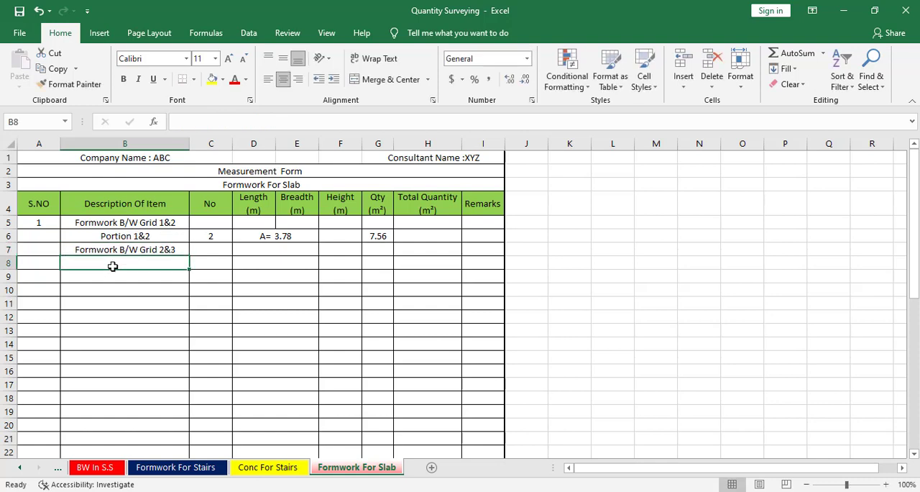
# Copy the "Portion 1&2" description from B6 to B8, below the Grid 2&3 item
pyautogui.click(127, 236)
pyautogui.rightClick(129, 237)
pyautogui.click(164, 189)
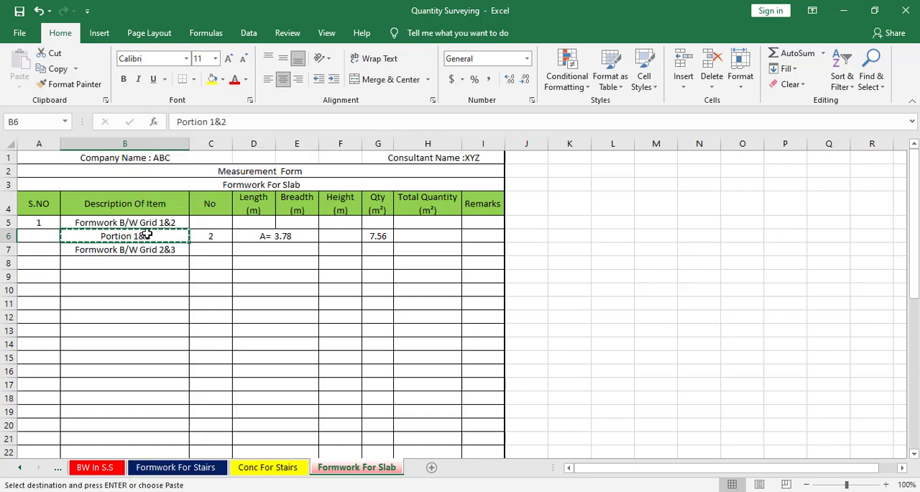
pyautogui.click(128, 266)
pyautogui.hotkey('ctrl', 'v')
pyautogui.press('Escape')
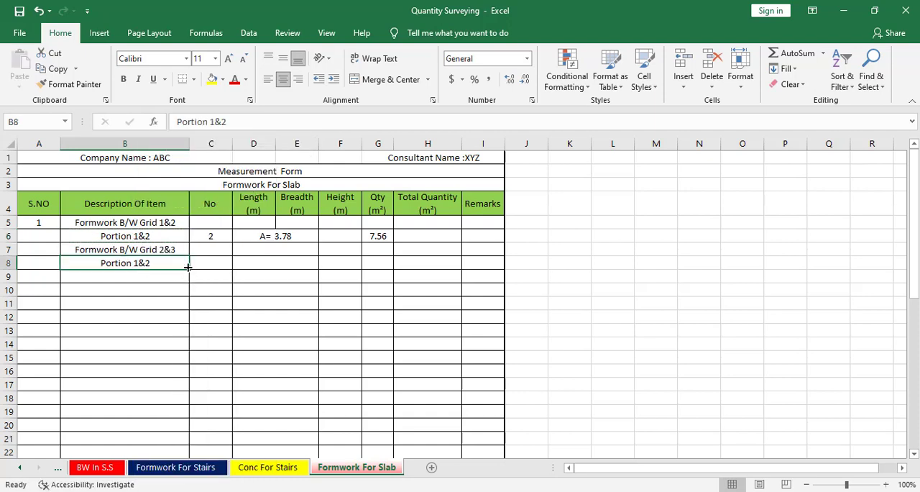
# Set the No value of the Grid 2&3 portion in cell C8 to 2
pyautogui.click(212, 268)
pyautogui.write('2')
pyautogui.press('Tab')
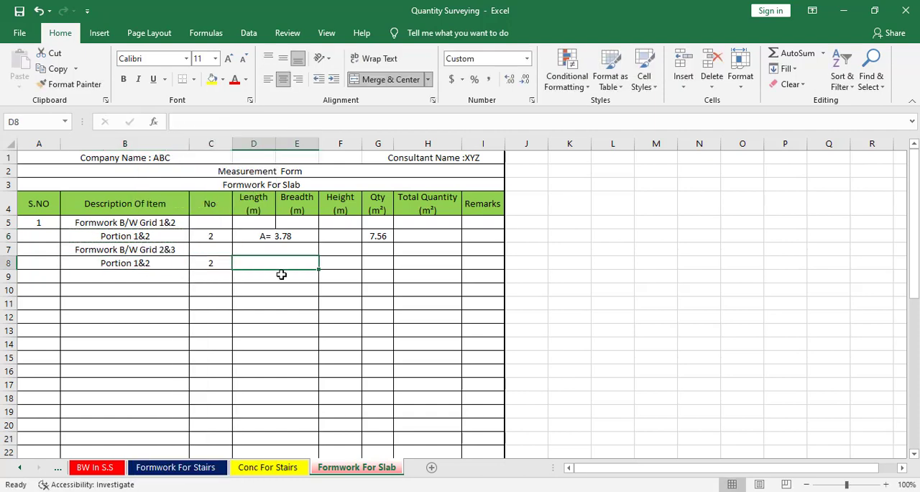
# Switch to the AutoCAD drawing and draw a 3562.5 by 3600 mm rectangle over the unmarked slab bay between grids 2 and 3
pyautogui.hotkey('alt', 'Tab')
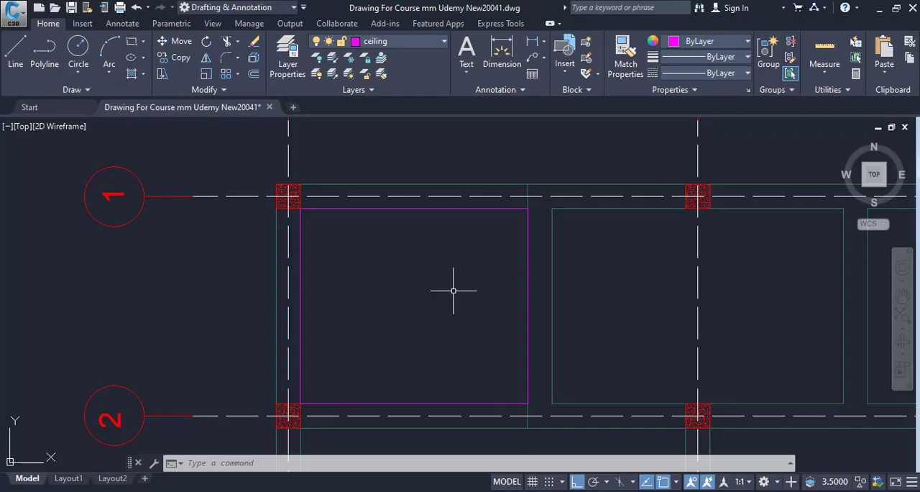
pyautogui.moveTo(454, 291)
pyautogui.mouseDown()
pyautogui.moveTo(333, 284)
pyautogui.moveTo(338, 169)
pyautogui.mouseUp()
pyautogui.scroll(-4, 333, 285)
pyautogui.scroll(-2, 404, 314)
pyautogui.scroll(6, 374, 271)
pyautogui.press('Escape')
pyautogui.press('Escape')
pyautogui.write('rec')
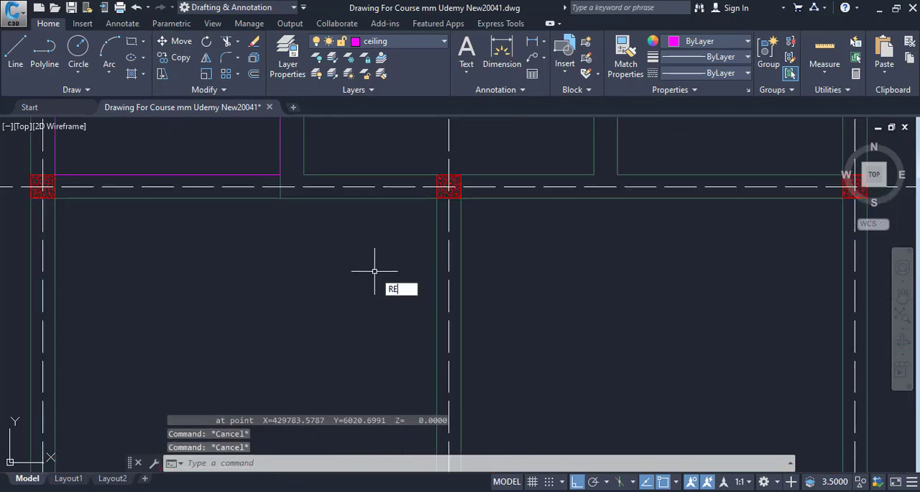
pyautogui.press('Return')
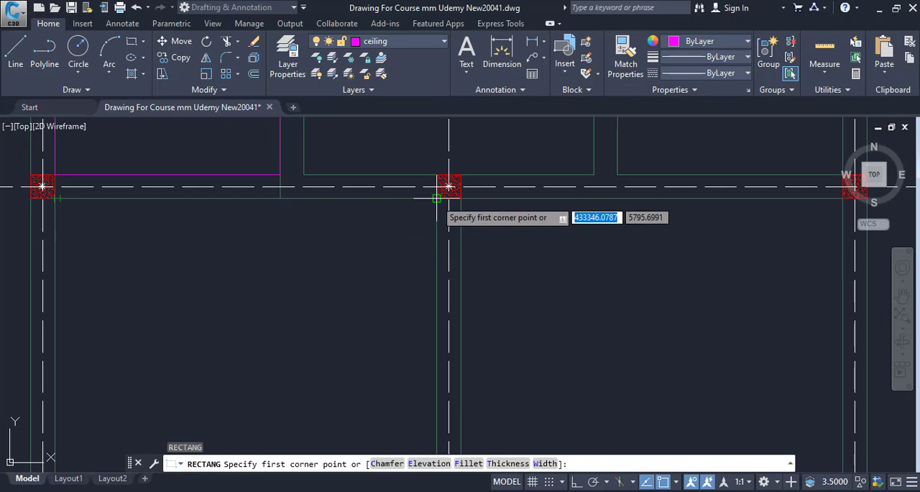
pyautogui.click(434, 206)
pyautogui.scroll(-2, 396, 381)
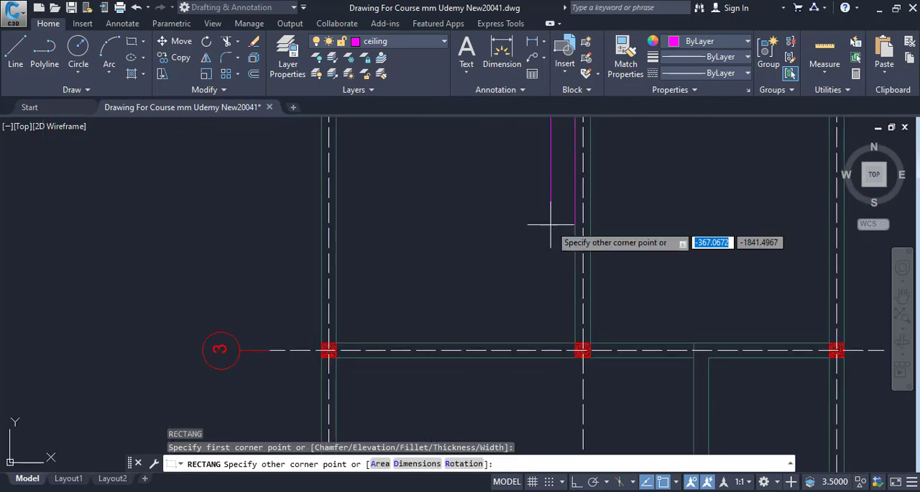
pyautogui.click(337, 343)
pyautogui.press('Escape')
# List the properties of the new Grid 2&3 rectangle and copy its area value without the decimals
pyautogui.moveTo(412, 335); pyautogui.dragTo(360, 435)
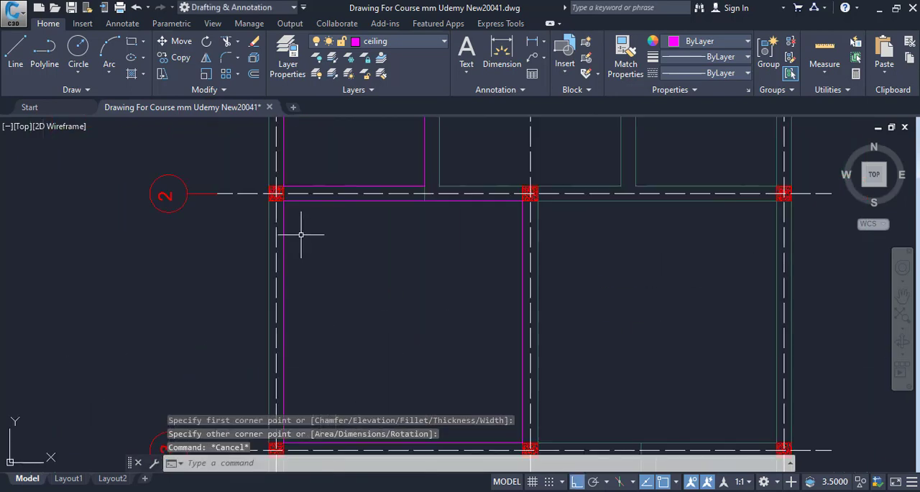
pyautogui.click(343, 198)
pyautogui.write('LI')
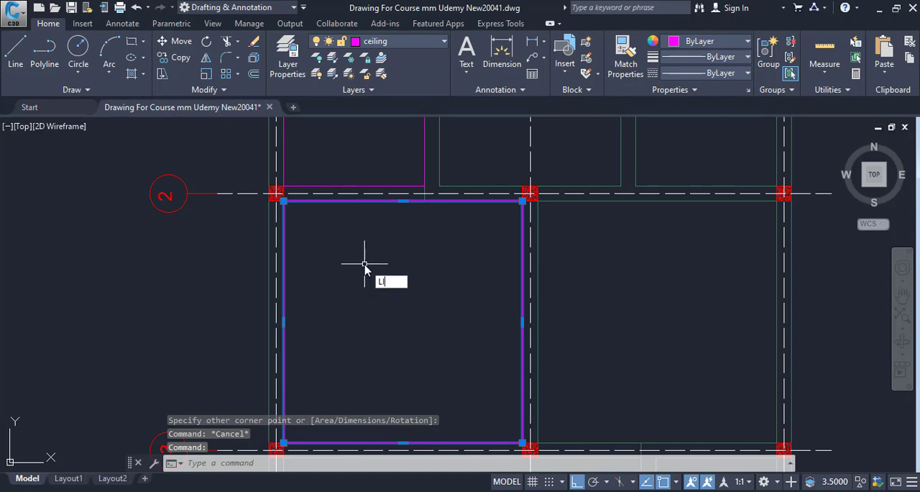
pyautogui.press('Return')
pyautogui.moveTo(265, 397); pyautogui.dragTo(305, 397)
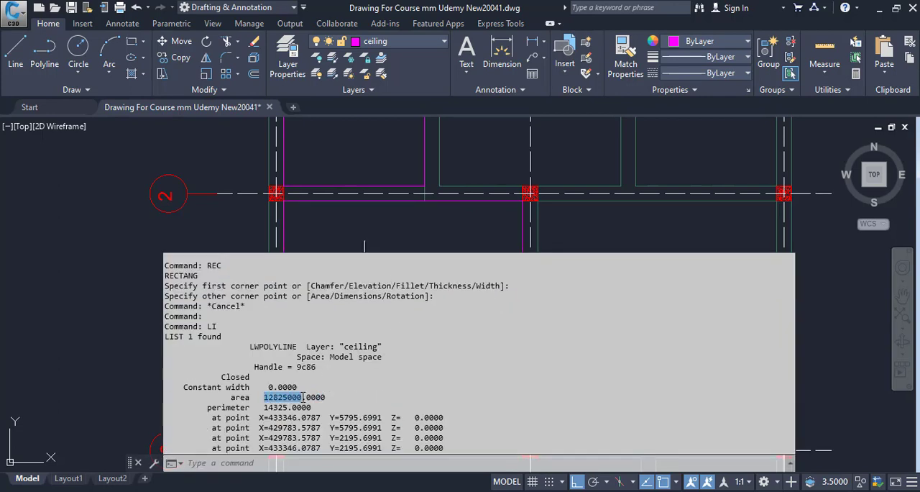
pyautogui.rightClick(295, 396)
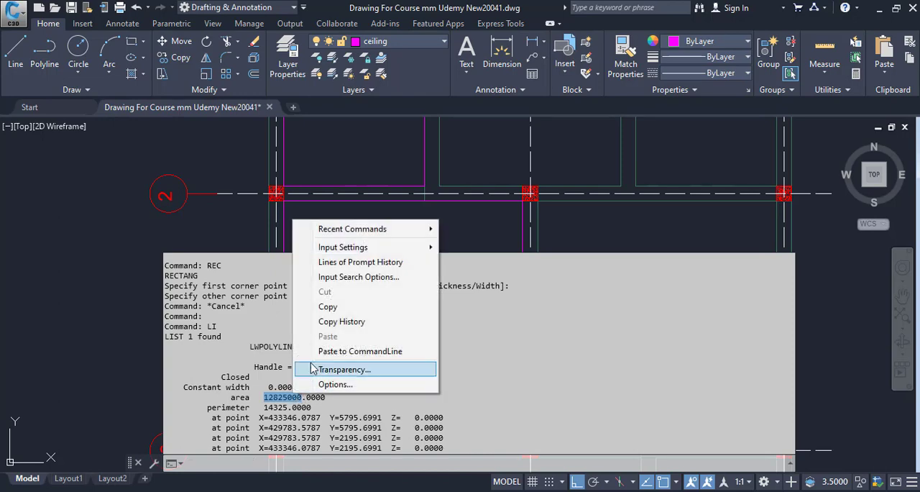
pyautogui.click(335, 309)
# Switch to Calculator, divide the copied area by 1000000 and copy the result
pyautogui.hotkey('alt', 'Tab')
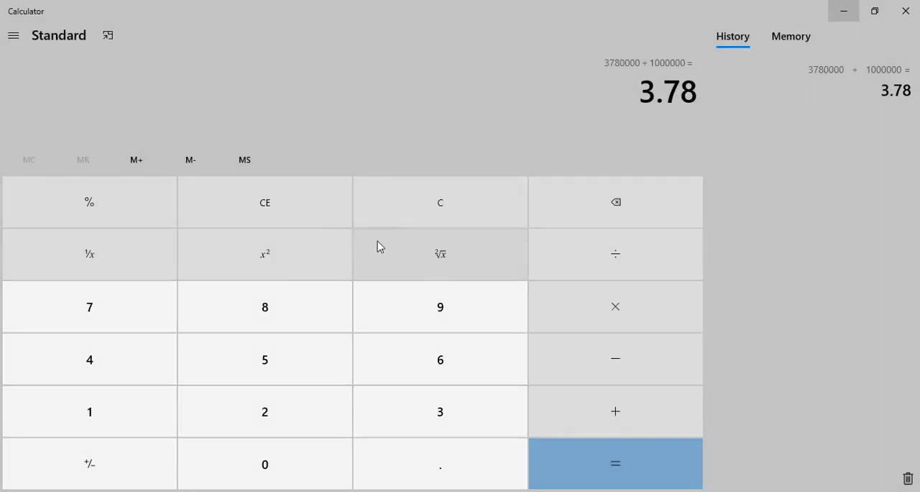
pyautogui.hotkey('ctrl', 'v')
pyautogui.press('/')
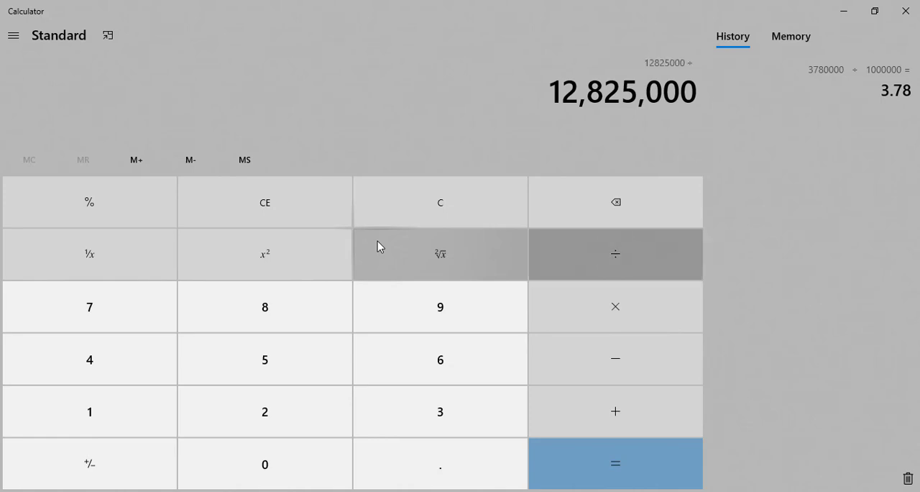
pyautogui.write('1000000')
pyautogui.press('Return')
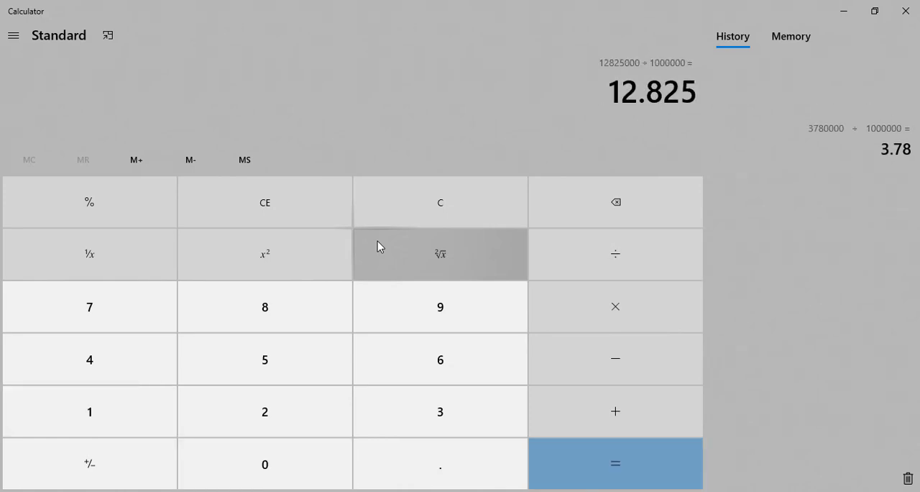
pyautogui.moveTo(610, 94); pyautogui.dragTo(722, 95)
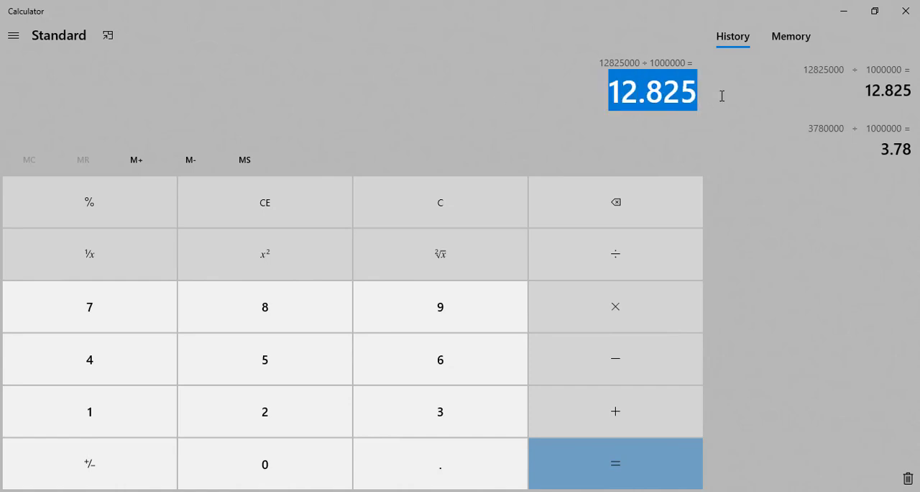
pyautogui.rightClick(651, 102)
pyautogui.click(683, 114)
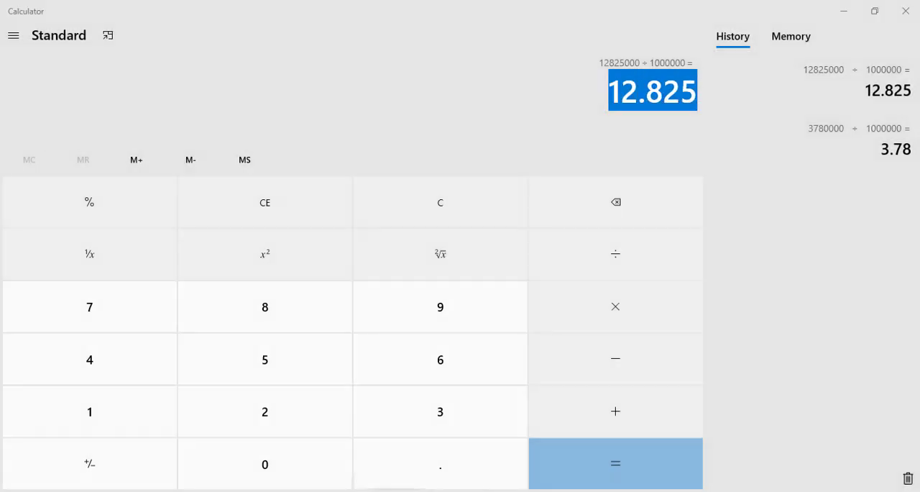
# Switch back to Excel and enter 12.825 as the area of the Grid 2&3 portion in merged cell D8
pyautogui.click(392, 490)
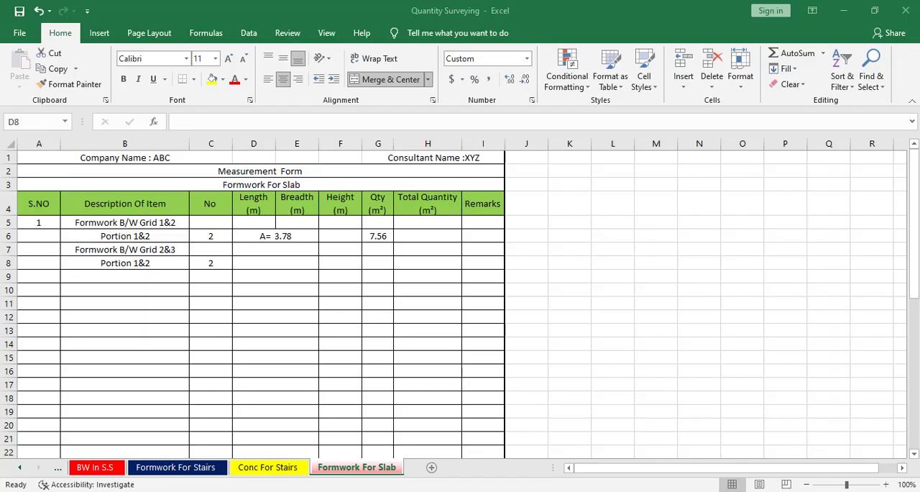
pyautogui.write('12.825')
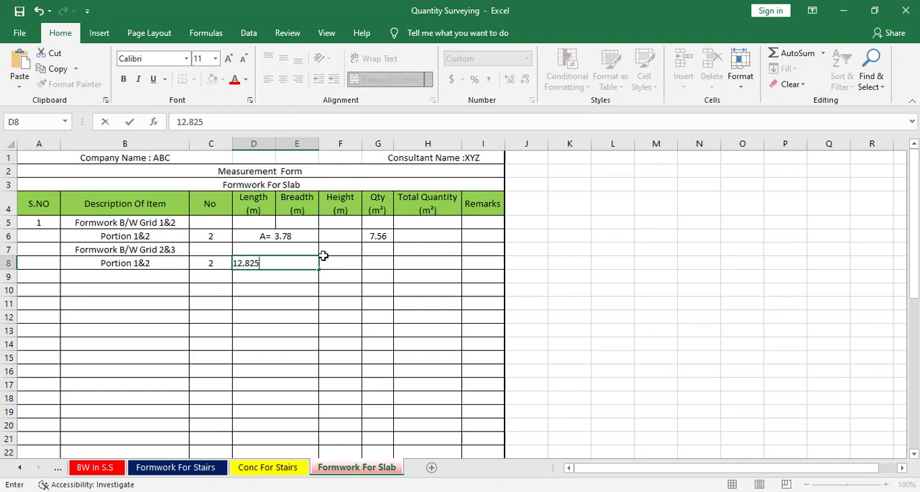
pyautogui.press('Return')
# Fill the quantity formula from G6 down to G8 and leave G7 empty
pyautogui.click(384, 237)
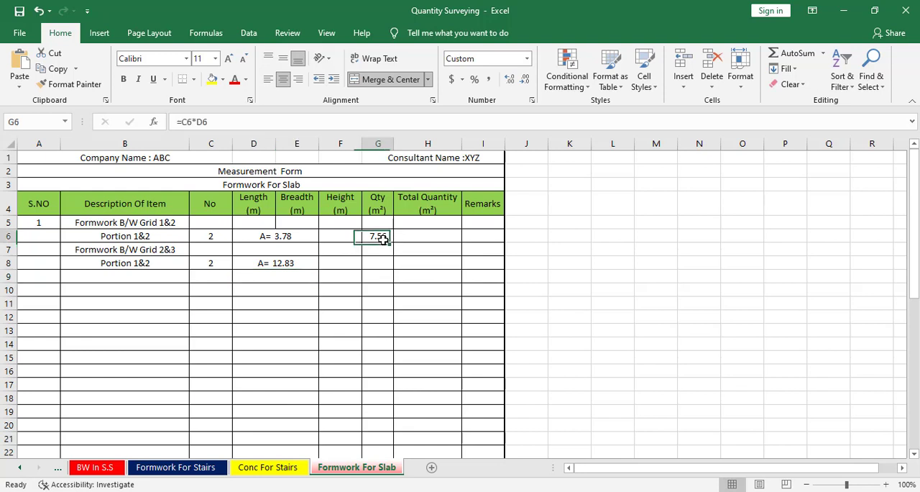
pyautogui.moveTo(393, 242); pyautogui.dragTo(395, 276)
pyautogui.click(383, 252)
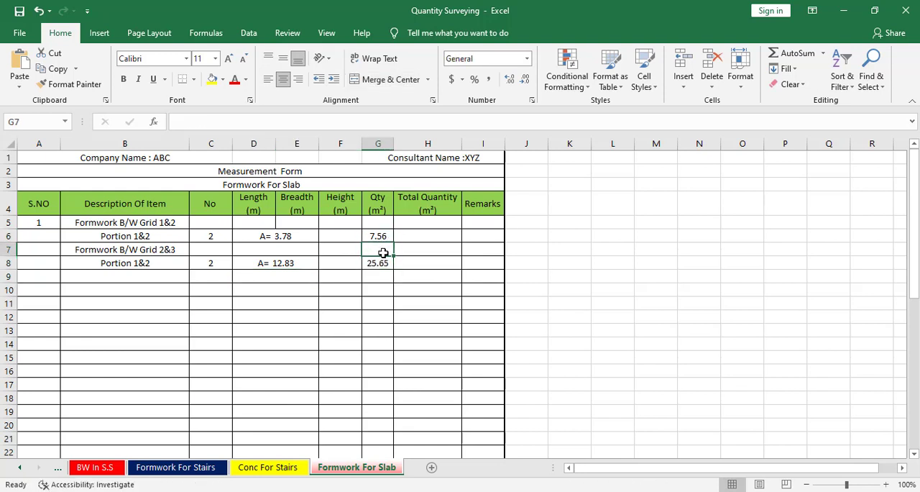
# Switch to the AutoCAD drawing and examine the layout of the slab portions between grids 3 and 4
pyautogui.click(279, 292)
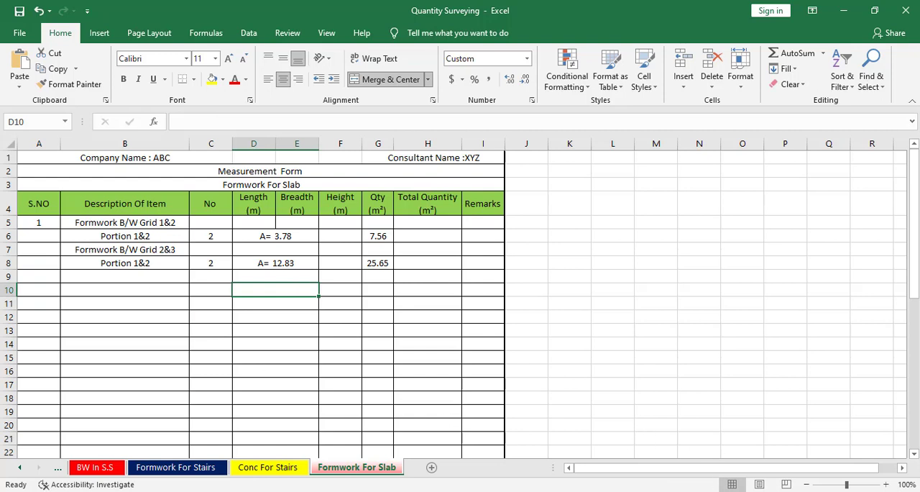
pyautogui.click(759, 491)
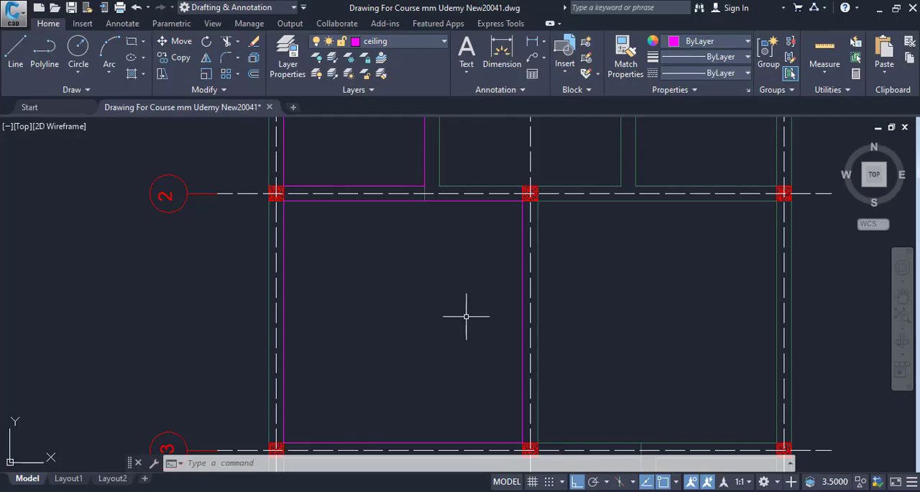
pyautogui.scroll(-3, 468, 314)
pyautogui.scroll(4, 365, 232)
pyautogui.scroll(-4, 276, 313)
pyautogui.scroll(2, 277, 313)
pyautogui.moveTo(289, 360); pyautogui.dragTo(287, 266)
pyautogui.scroll(-1, 289, 270)
pyautogui.moveTo(295, 296); pyautogui.dragTo(299, 321)
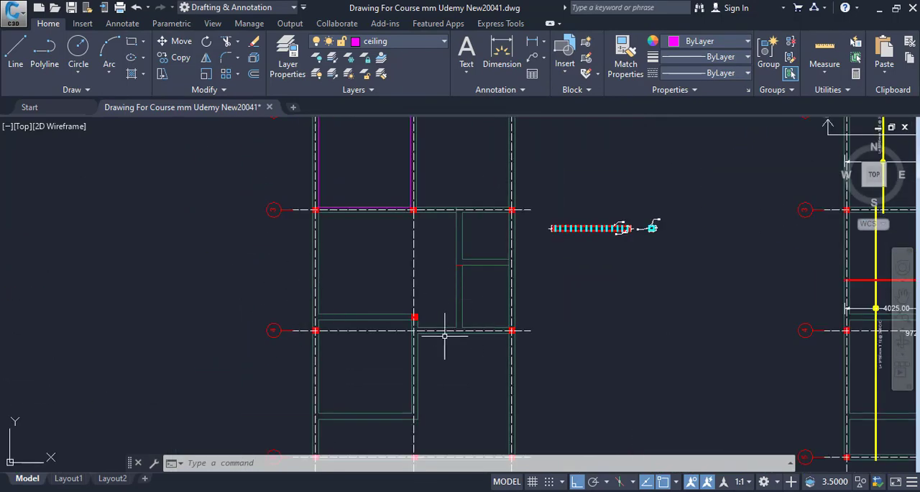
pyautogui.moveTo(457, 252); pyautogui.dragTo(428, 306)
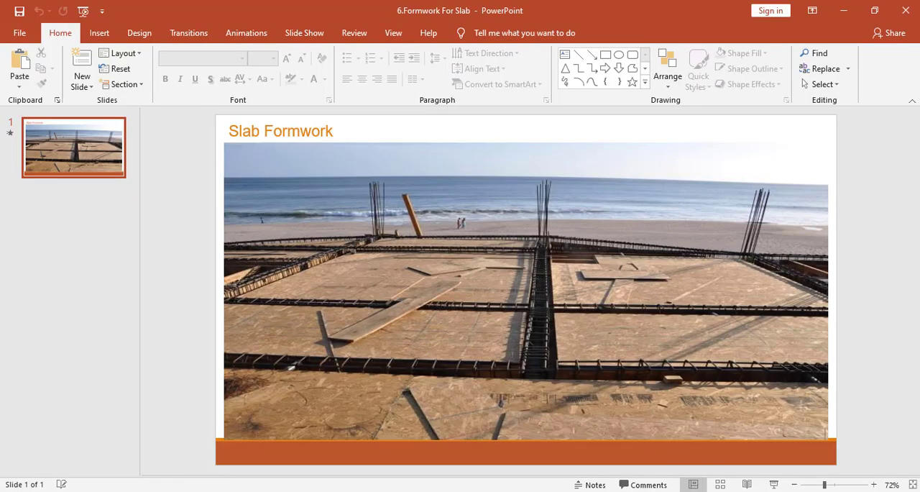
# Switch back to Excel, copy the item description from B7 to B9 and change it to "Formwork B/W Grid 3&4"
pyautogui.hotkey('alt', 'Tab')
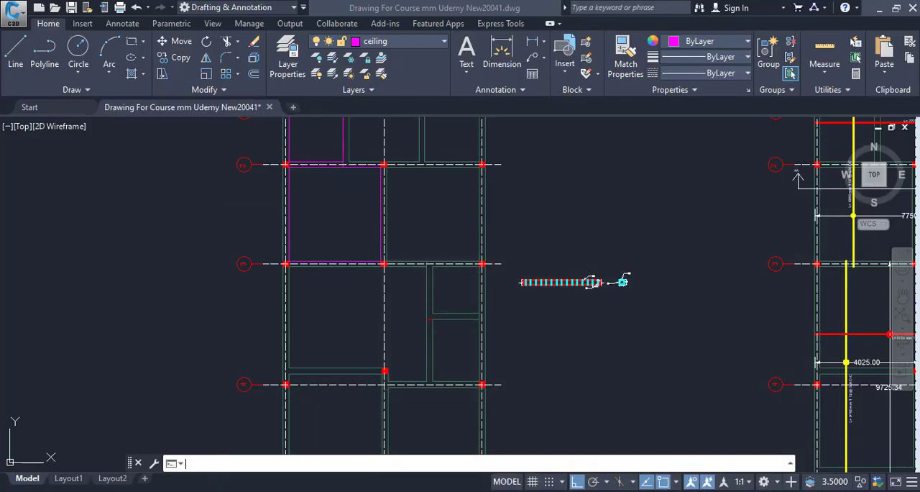
pyautogui.hotkey('alt', 'Tab')
pyautogui.click(150, 249)
pyautogui.rightClick(154, 249)
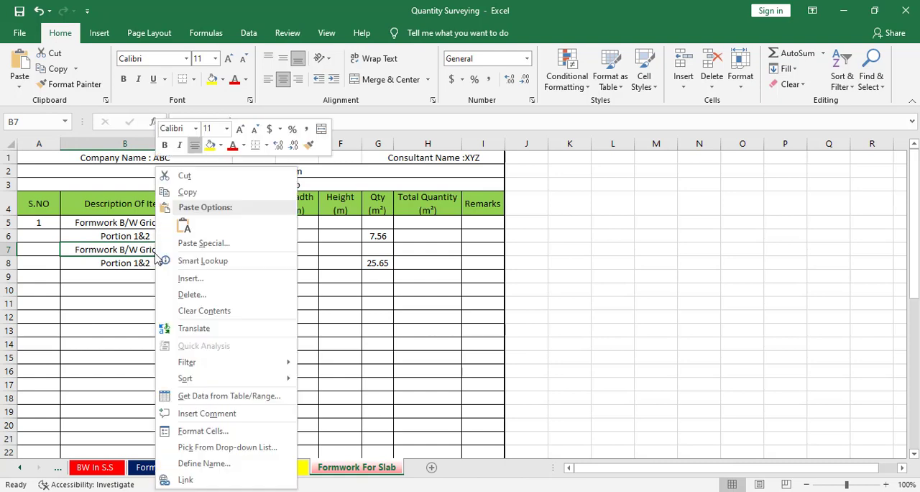
pyautogui.click(198, 193)
pyautogui.click(150, 275)
pyautogui.rightClick(150, 276)
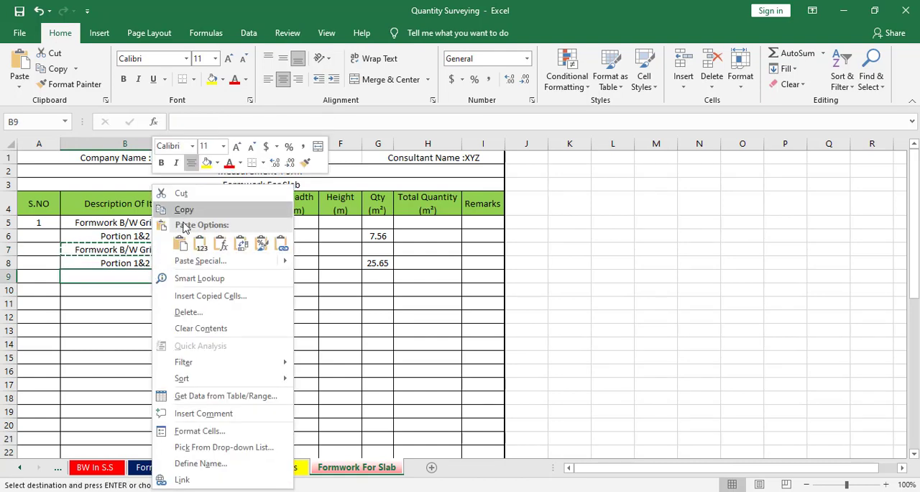
pyautogui.click(181, 246)
pyautogui.doubleClick(158, 279)
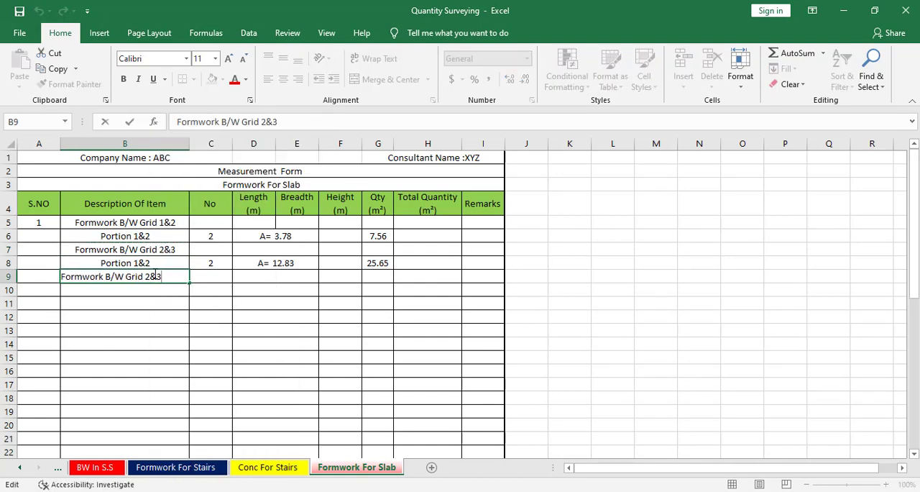
pyautogui.press('BackSpace')
# Enter "Portion 1" in B10 below the Grid 3&4 item and set its No value in C10 to 1
pyautogui.click(141, 294)
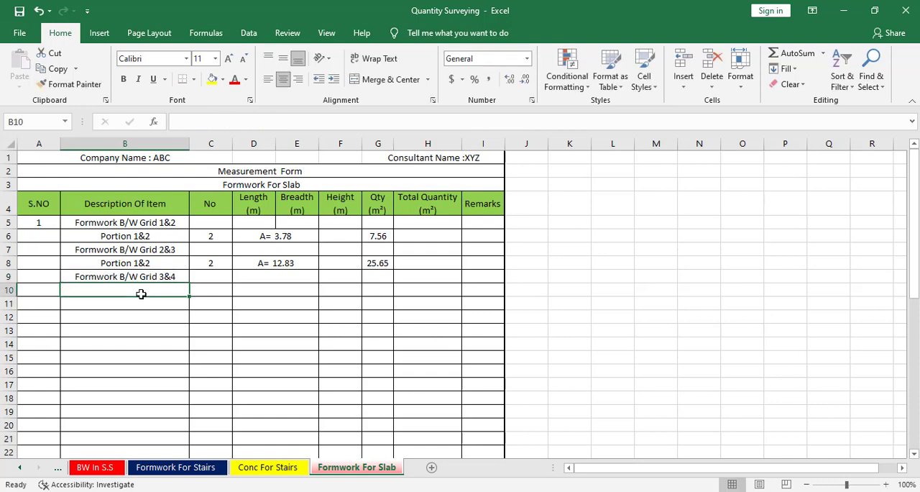
pyautogui.write('[')
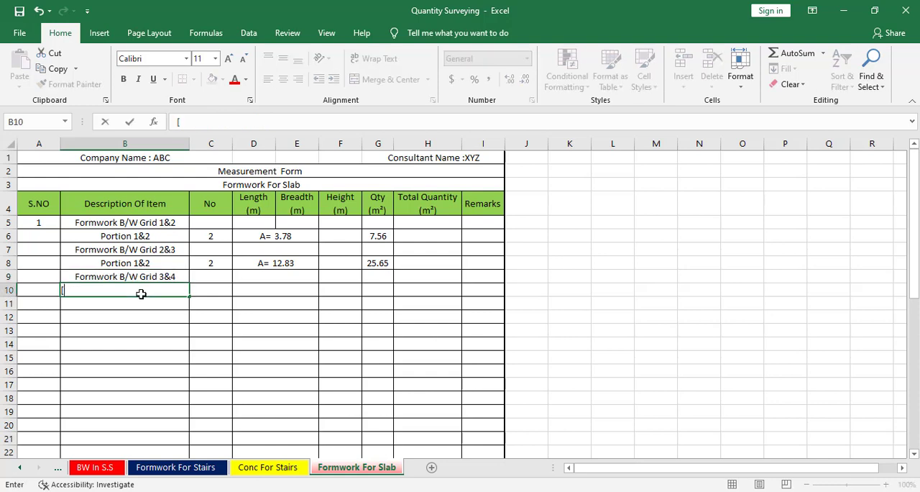
pyautogui.write('p')
pyautogui.press('BackSpace')
pyautogui.write('P')
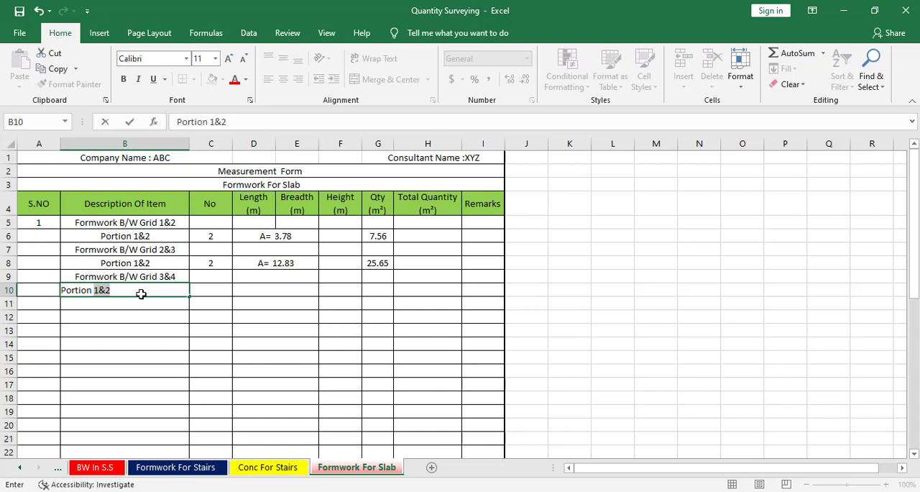
pyautogui.write('ortion 1')
pyautogui.press('BackSpace')
pyautogui.click(217, 291)
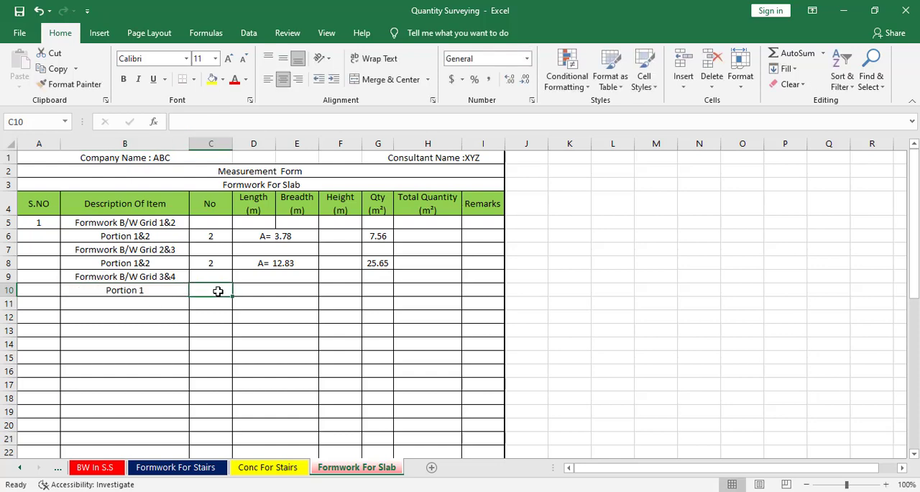
pyautogui.write('1')
pyautogui.click(260, 296)
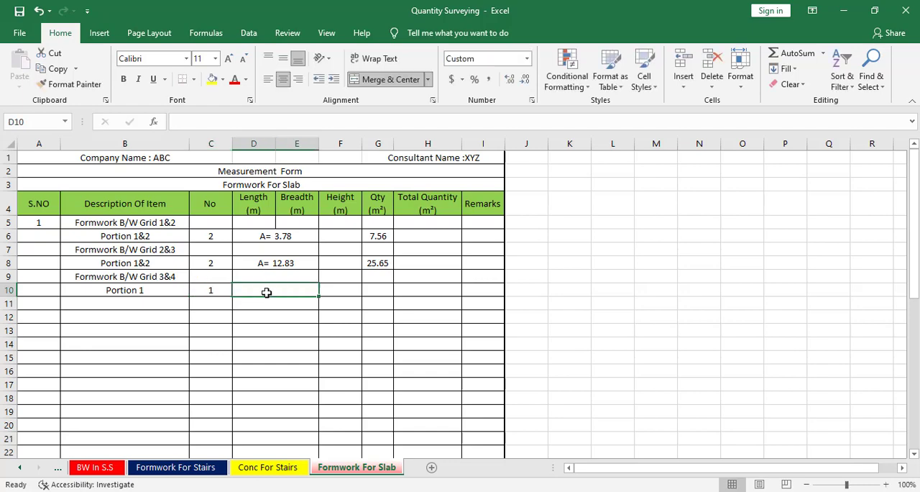
# Switch to the AutoCAD drawing and start a polyline along the beam face just below grid 3, from the left beam's inner corner to the intermediate vertical beam
pyautogui.hotkey('alt', 'Tab')
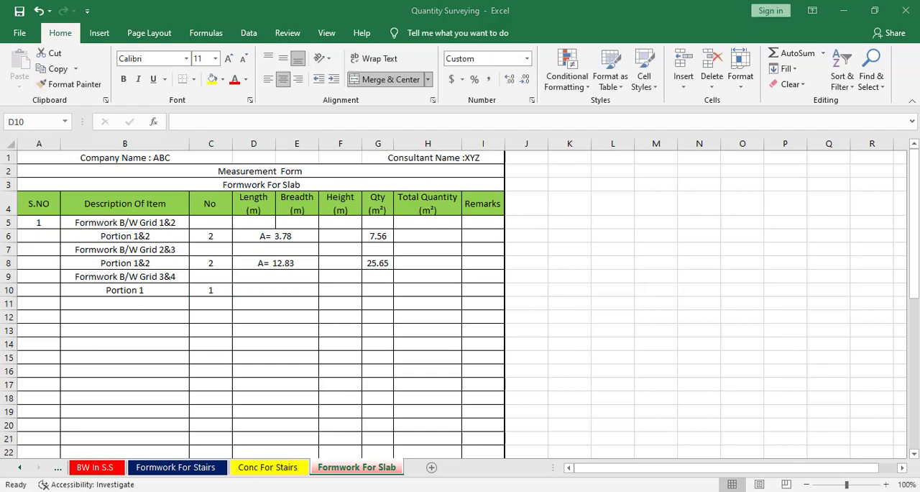
pyautogui.click(565, 490)
pyautogui.scroll(-4, 489, 288)
pyautogui.scroll(7, 413, 291)
pyautogui.moveTo(448, 269); pyautogui.dragTo(307, 256)
pyautogui.scroll(-3, 374, 242)
pyautogui.moveTo(419, 214); pyautogui.dragTo(413, 238)
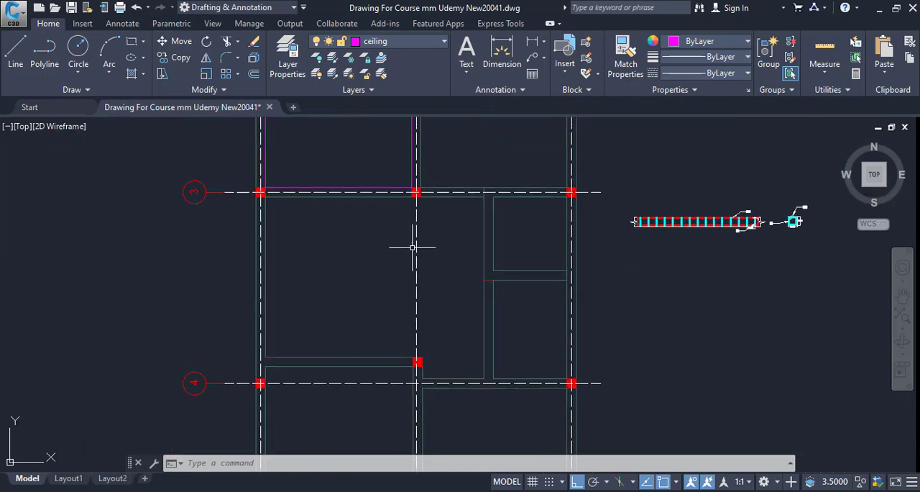
pyautogui.write('pl')
pyautogui.press('Return')
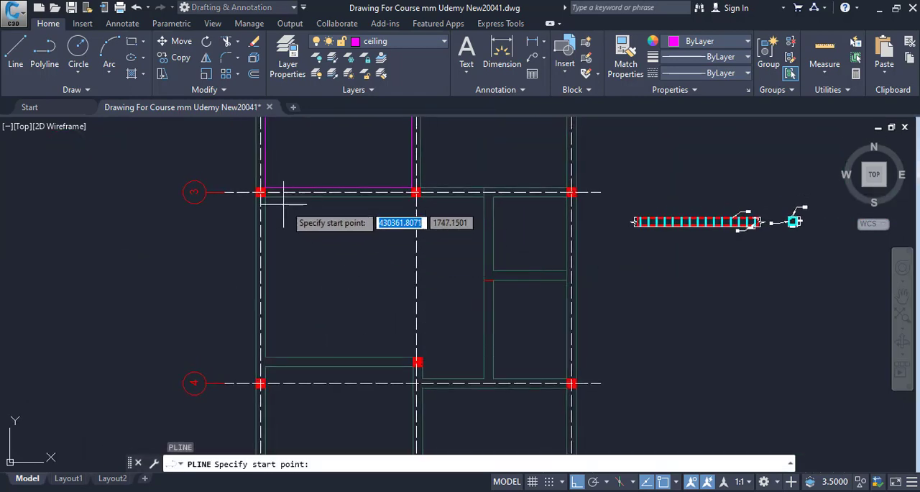
pyautogui.click(261, 193)
pyautogui.scroll(5, 437, 256)
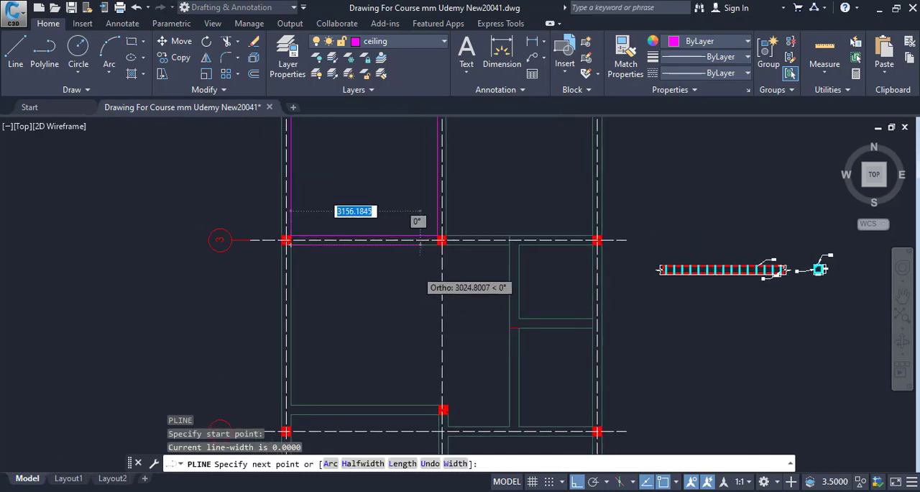
pyautogui.scroll(-4, 510, 230)
pyautogui.scroll(4, 462, 232)
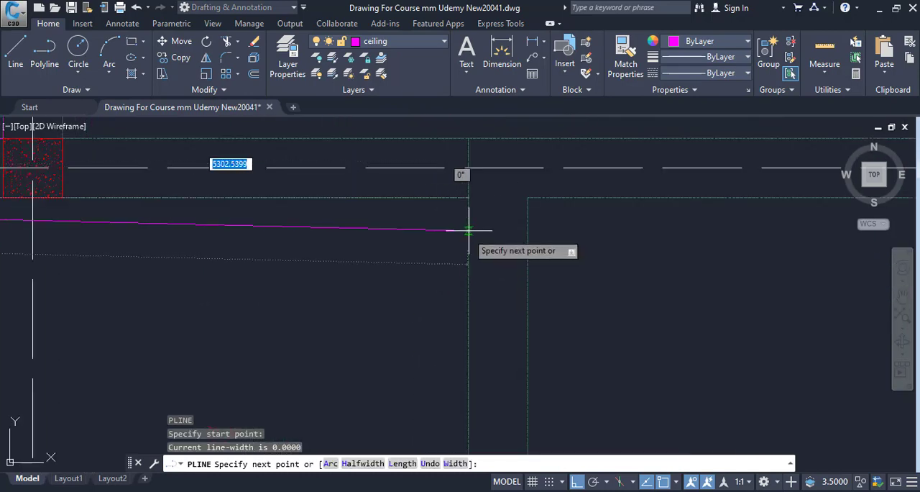
pyautogui.click(468, 196)
pyautogui.scroll(-4, 474, 328)
pyautogui.scroll(6, 477, 309)
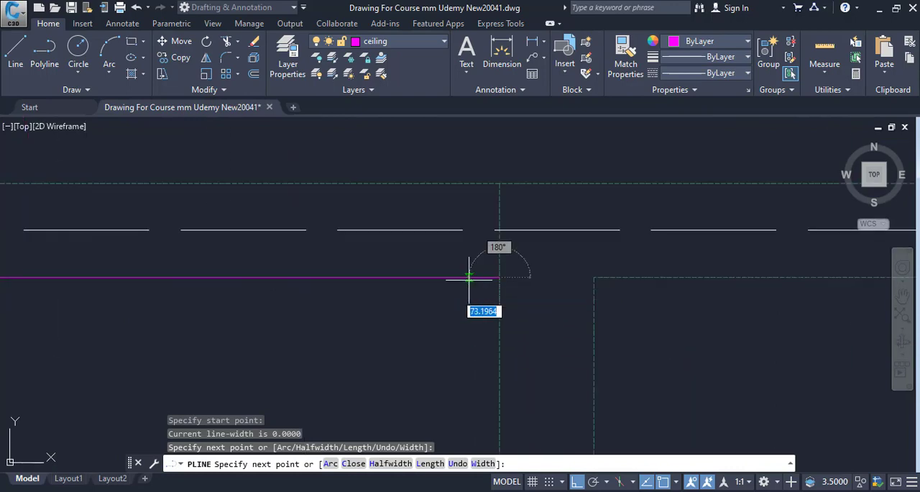
# Continue the polyline down the intermediate beam to the grid 4 beam, back along that beam and up to the middle column's upper corner
pyautogui.scroll(-5, 532, 261)
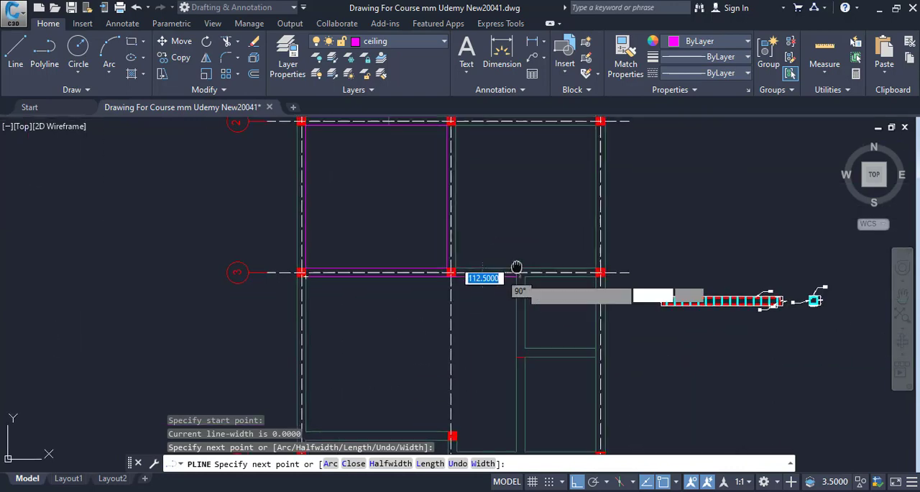
pyautogui.scroll(6, 511, 323)
pyautogui.scroll(-2, 546, 374)
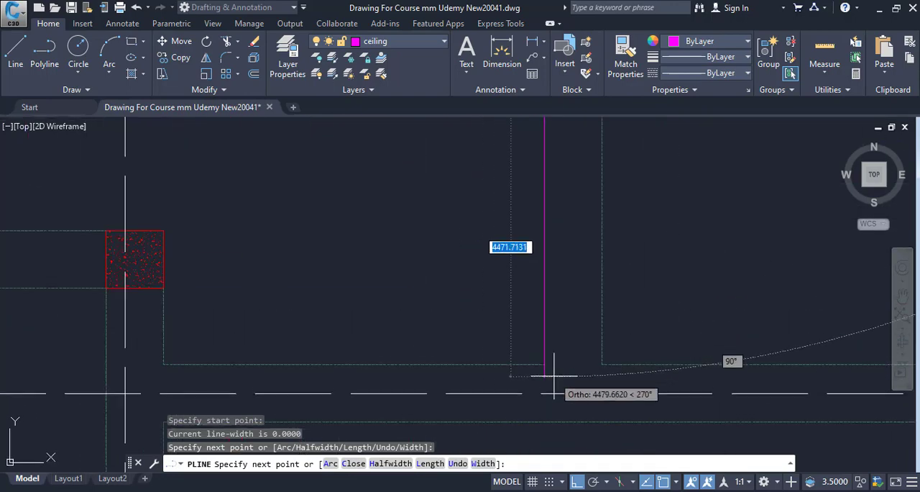
pyautogui.scroll(3, 549, 323)
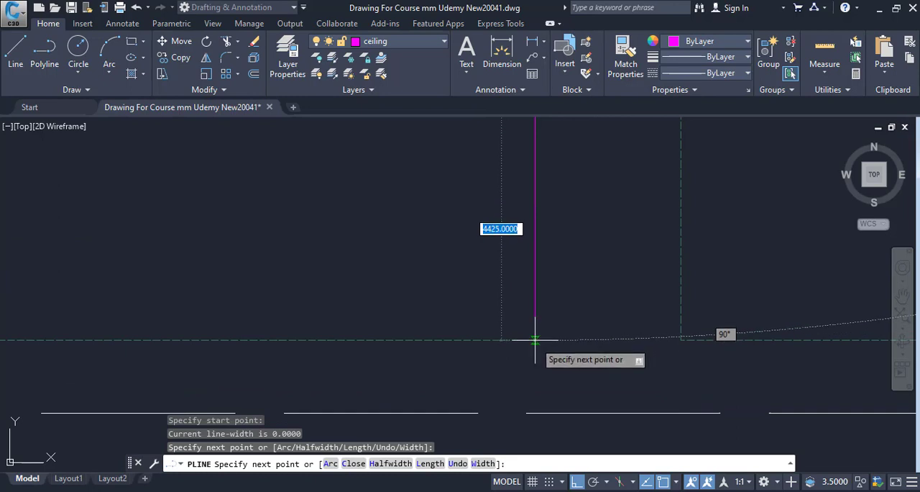
pyautogui.click(535, 338)
pyautogui.scroll(-3, 538, 344)
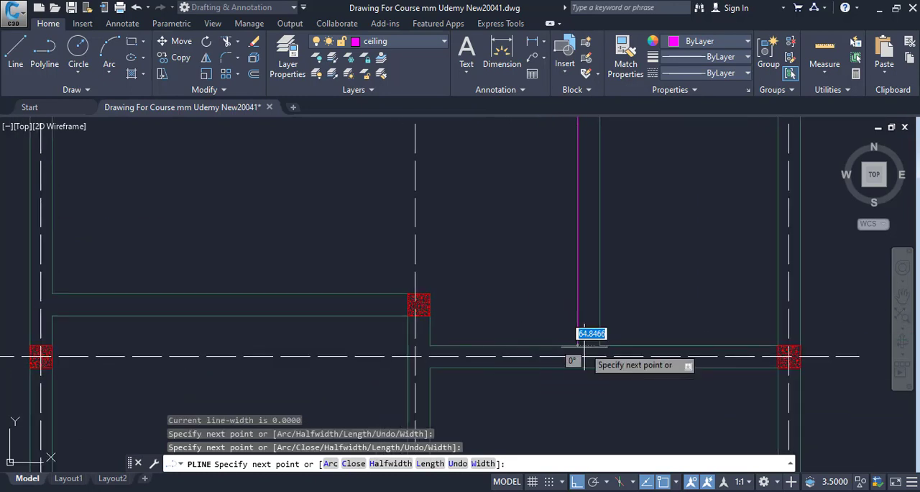
pyautogui.scroll(3, 450, 347)
pyautogui.click(395, 350)
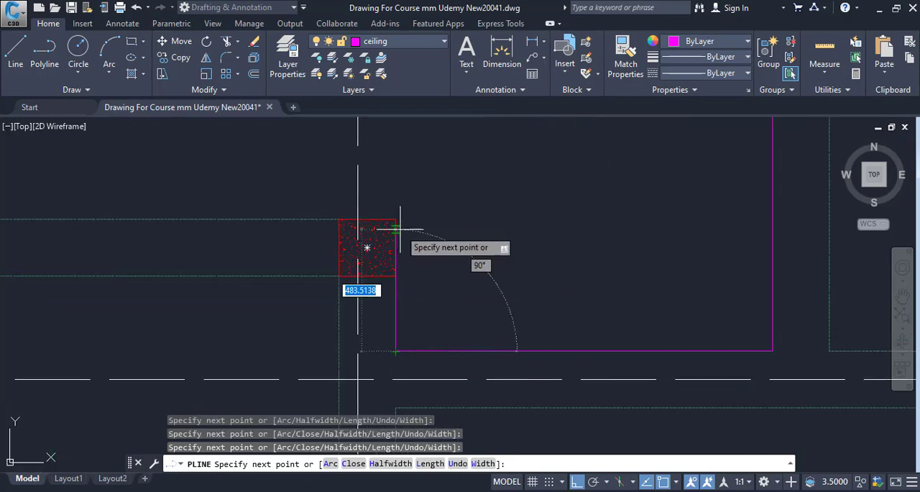
pyautogui.click(396, 219)
# Run the polyline along the lower beam face to the left beam and close it around Portion 1 of the Grid 3&4 slab
pyautogui.moveTo(476, 307); pyautogui.dragTo(861, 299)
pyautogui.scroll(-3, 721, 367)
pyautogui.scroll(3, 401, 337)
pyautogui.click(314, 256)
pyautogui.scroll(-5, 388, 313)
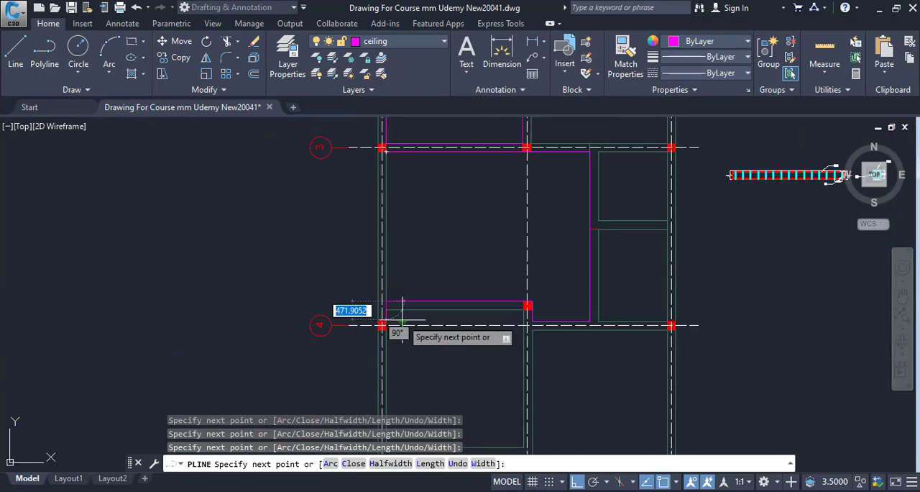
pyautogui.scroll(5, 374, 287)
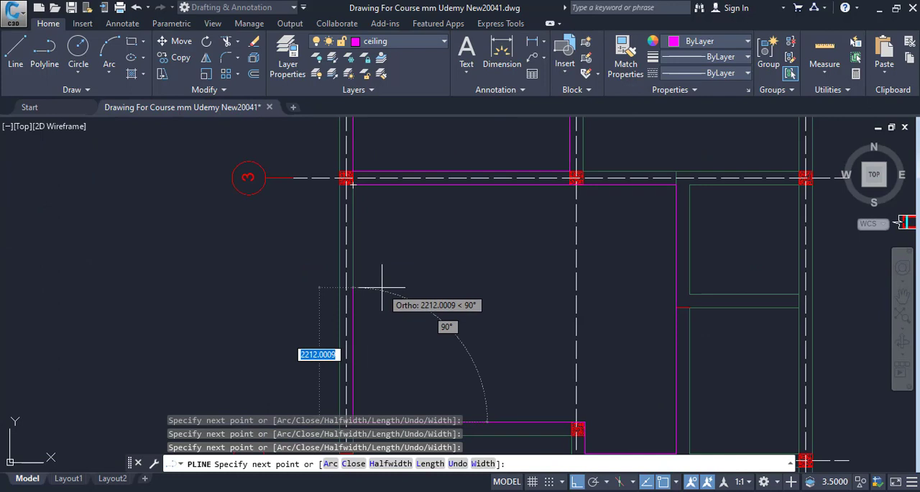
pyautogui.write('c')
pyautogui.press('Return')
# List the properties of the closed Portion 1 polyline and copy its area value
pyautogui.click(436, 185)
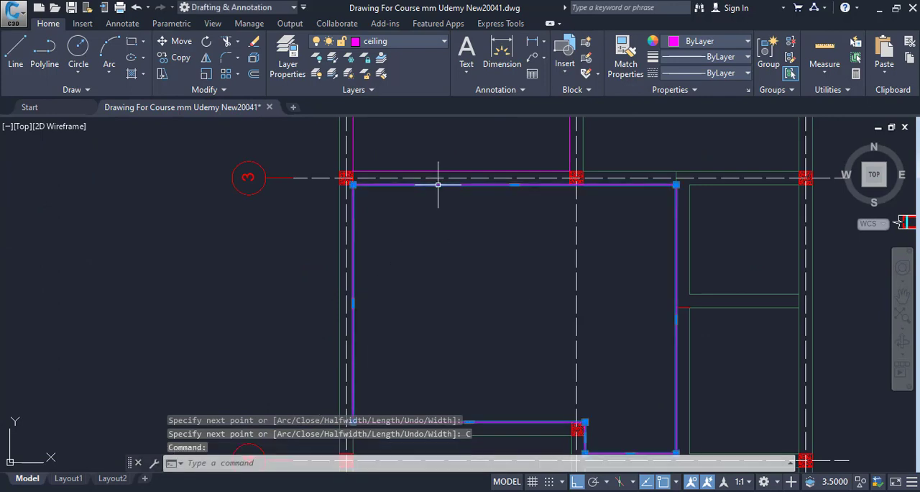
pyautogui.moveTo(469, 301); pyautogui.dragTo(353, 213)
pyautogui.write('li')
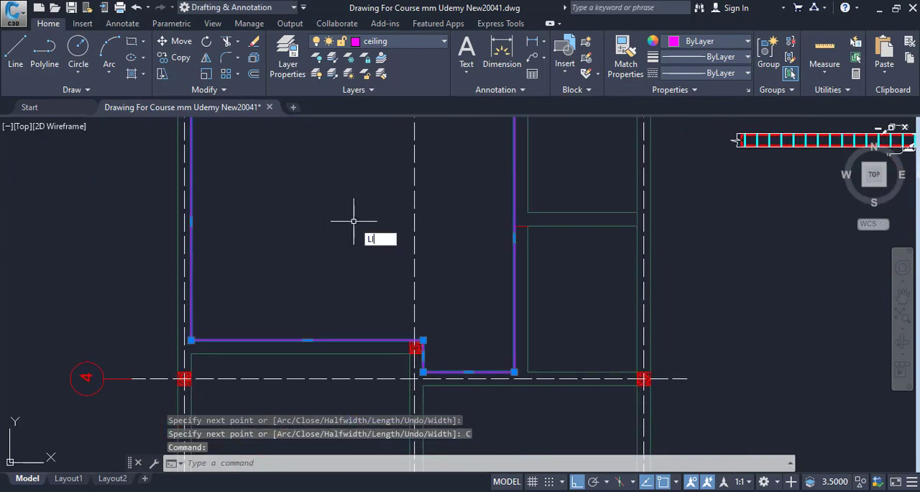
pyautogui.press('Return')
pyautogui.moveTo(265, 374); pyautogui.dragTo(300, 369)
pyautogui.rightClick(302, 376)
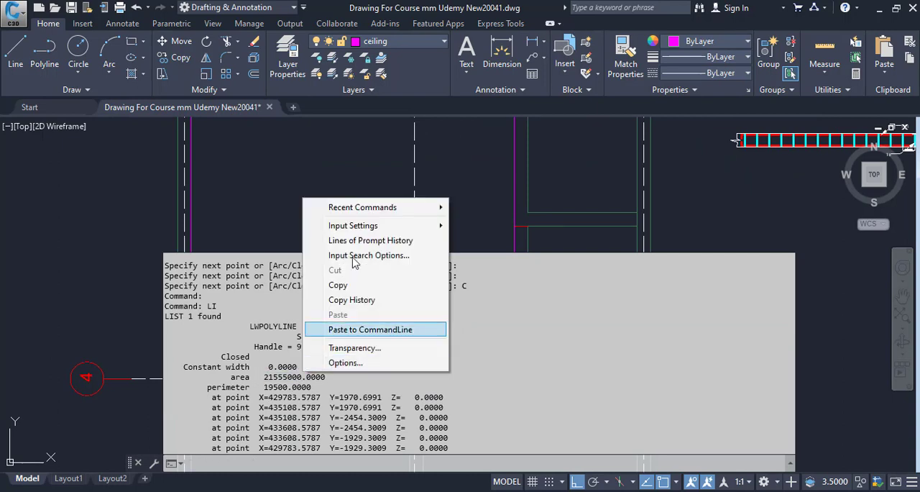
pyautogui.click(351, 284)
# Switch to Calculator, divide the copied area by 1000000 to convert it to square metres, and clear the display
pyautogui.hotkey('alt', 'Tab')
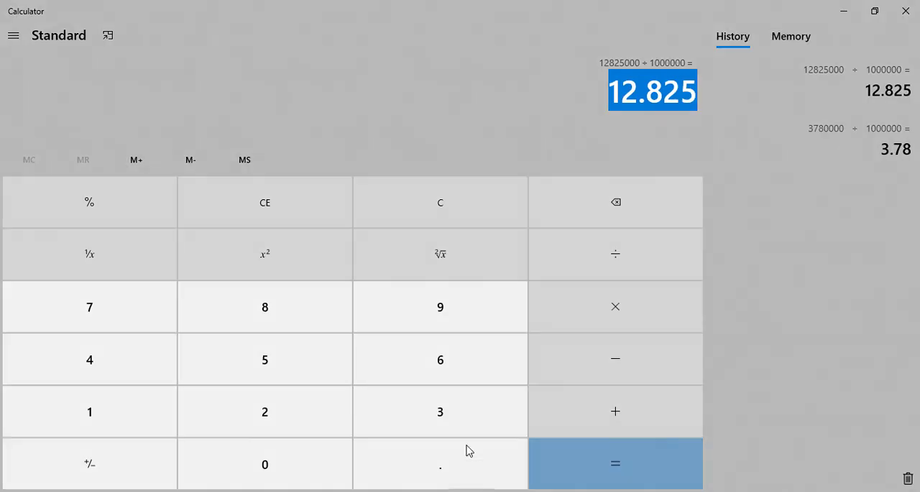
pyautogui.hotkey('ctrl', 'v')
pyautogui.write('/10000')
pyautogui.write('00')
pyautogui.press('Return')
pyautogui.press('Escape')
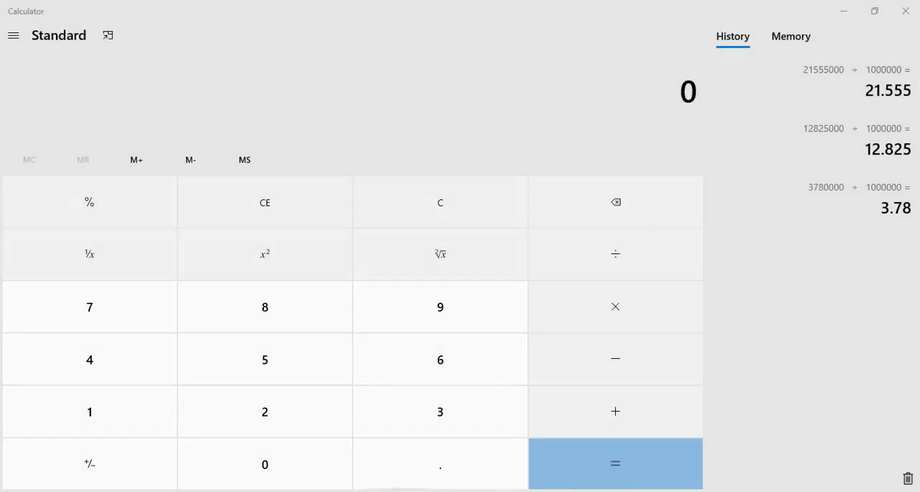
# Switch to Excel and enter 21.55 as the Portion 1 area in D10
pyautogui.click(358, 478)
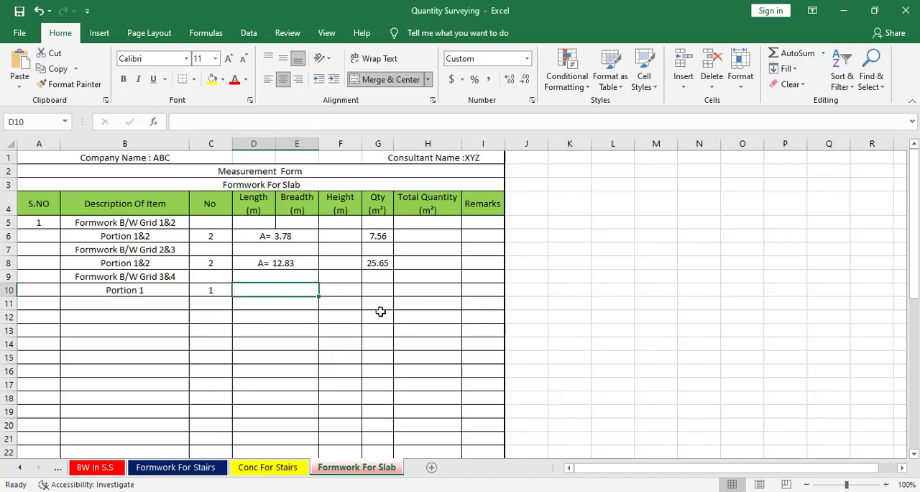
pyautogui.write('21.55')
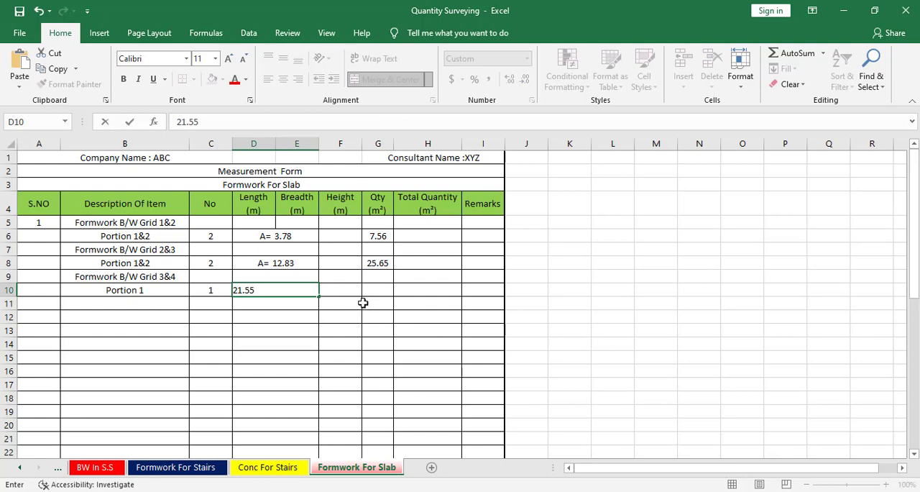
pyautogui.click(363, 302)
pyautogui.click(341, 288)
# Fill the quantity formula from G8 down to G10 and clear G9
pyautogui.click(385, 267)
pyautogui.moveTo(396, 269); pyautogui.dragTo(388, 293)
pyautogui.click(386, 276)
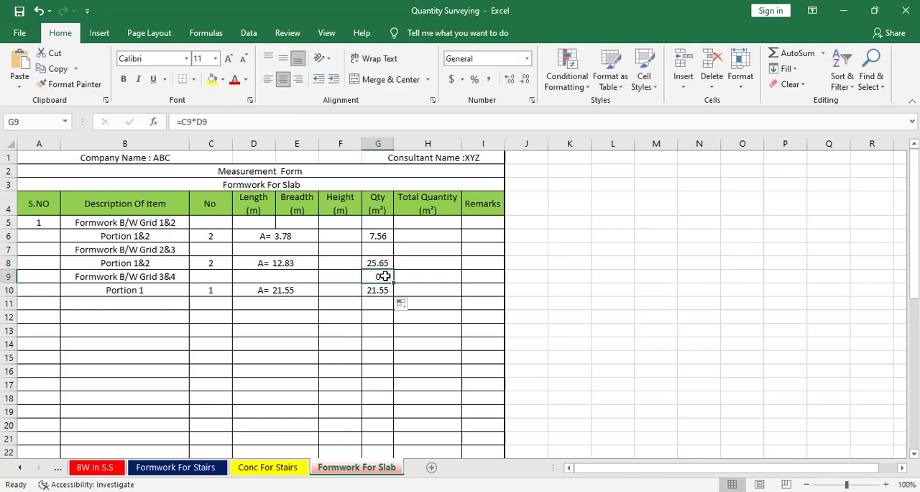
pyautogui.press('Delete')
# Enter "Portion 2" in B11 and set its No value in C11 to 1
pyautogui.click(131, 302)
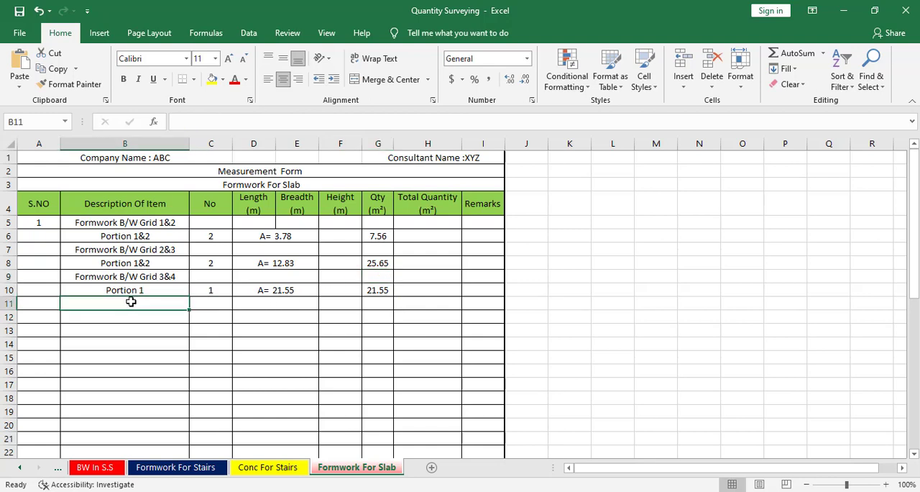
pyautogui.write('pOR')
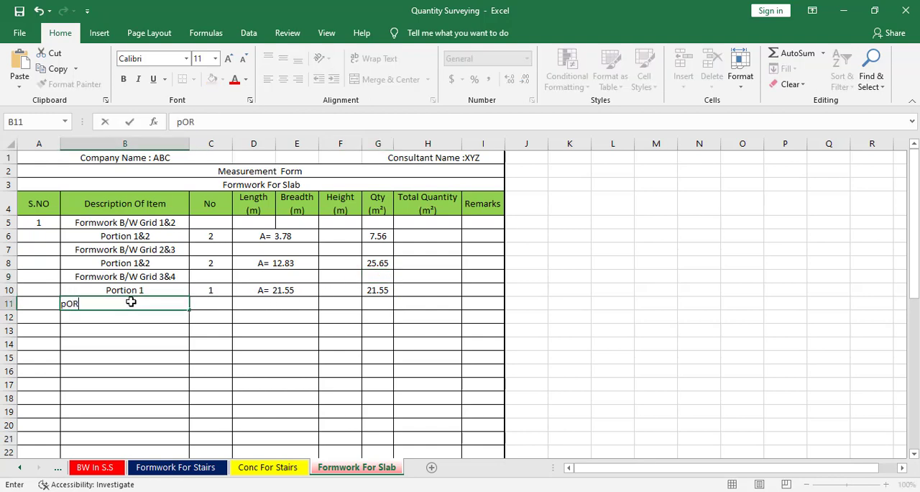
pyautogui.write('TION')
pyautogui.press('Tab')
pyautogui.write('1')
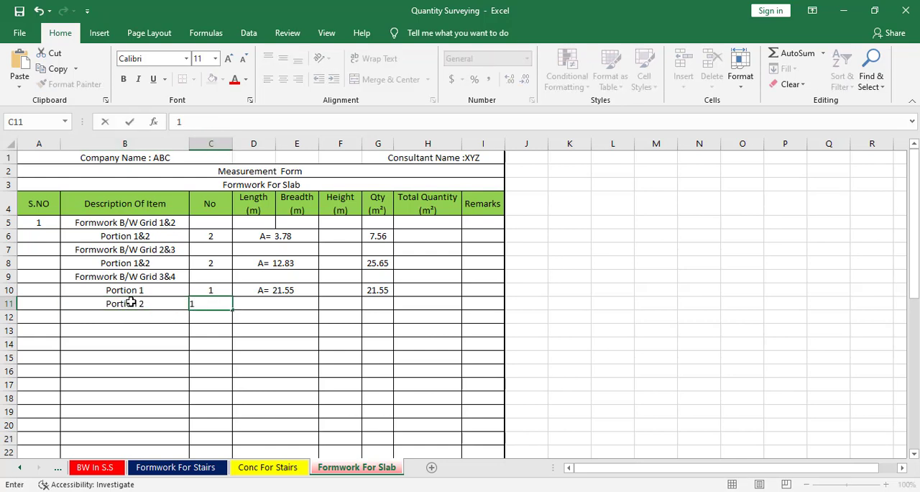
pyautogui.press('Tab')
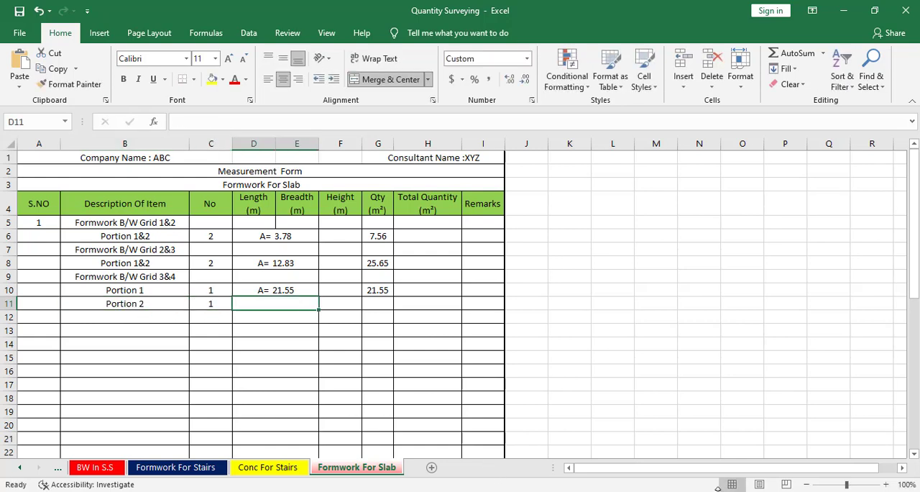
# Switch to the AutoCAD drawing and draw a rectangle over the small upper right bay below grid 3, between the inner beam faces
pyautogui.hotkey('alt', 'Tab')
pyautogui.scroll(-6, 534, 296)
pyautogui.scroll(6, 497, 269)
pyautogui.scroll(3, 431, 273)
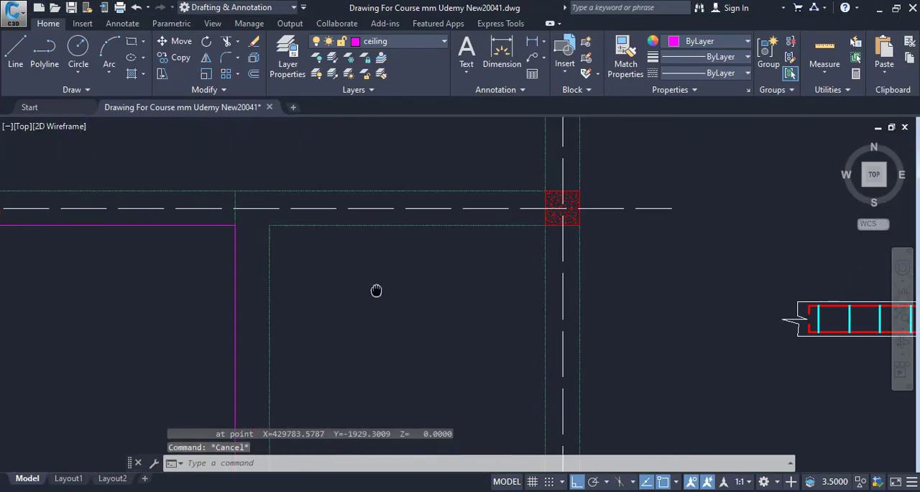
pyautogui.write('rec')
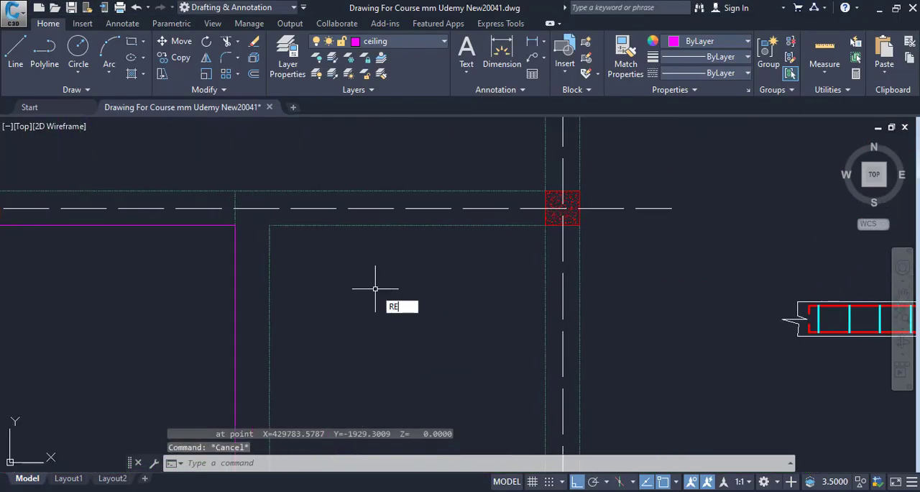
pyautogui.press('Return')
pyautogui.click(270, 225)
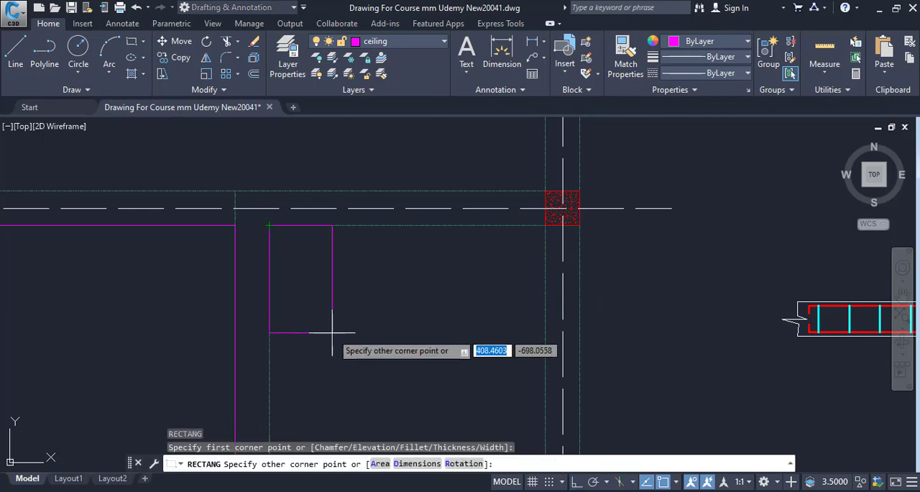
pyautogui.press('Escape')
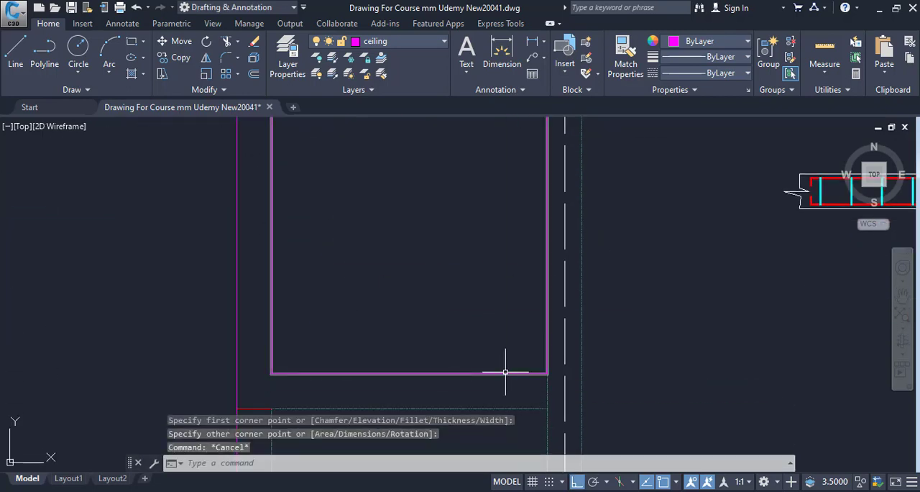
# List the properties of the new bay rectangle and copy its area value
pyautogui.click(502, 372)
pyautogui.click(436, 373)
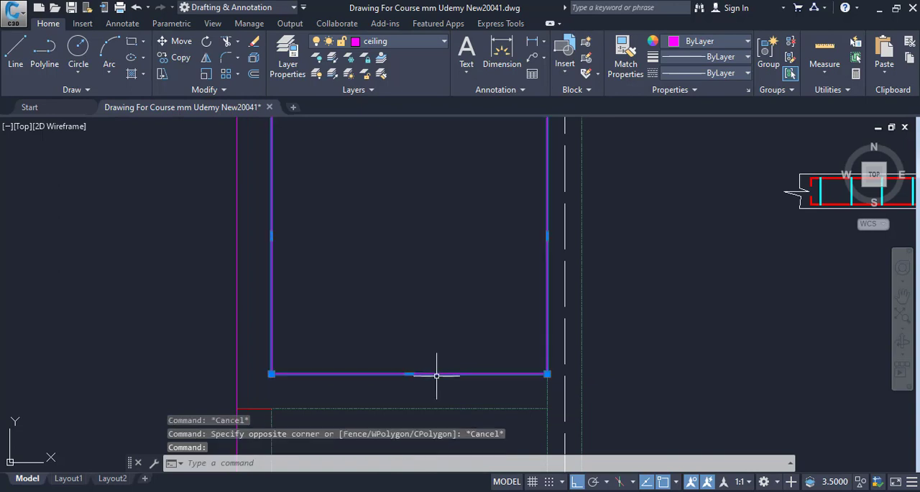
pyautogui.write('LI')
pyautogui.press('Return')
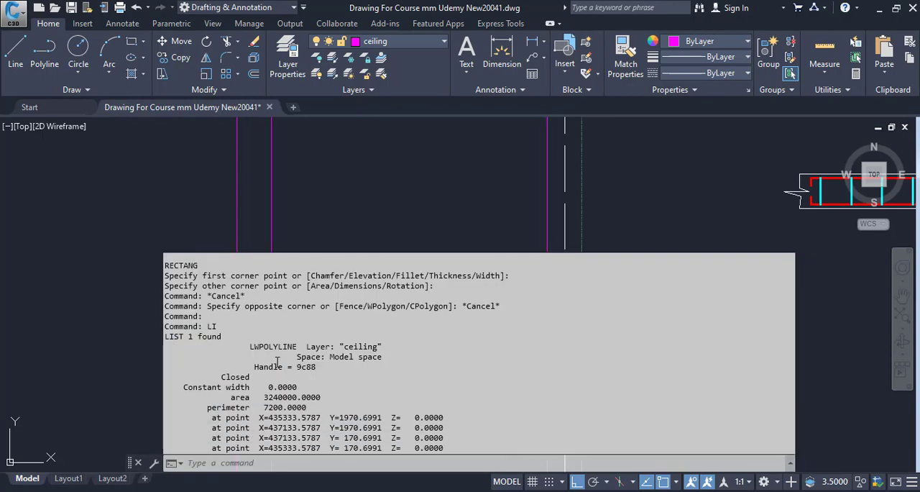
pyautogui.moveTo(275, 398); pyautogui.dragTo(297, 398)
pyautogui.rightClick(296, 399)
pyautogui.click(331, 309)
# Switch to Calculator, divide the copied rectangle area by 1000000, and return to the Excel measurement form
pyautogui.click(465, 491)
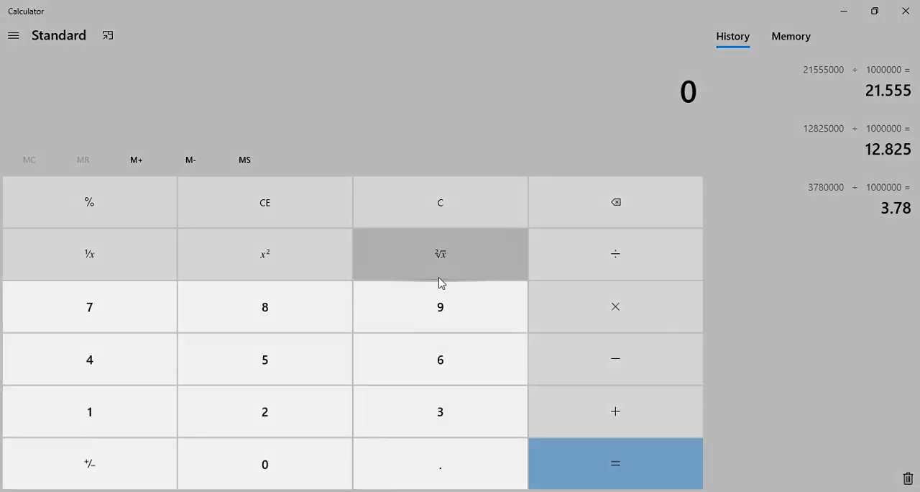
pyautogui.hotkey('ctrl', 'v')
pyautogui.write('1000')
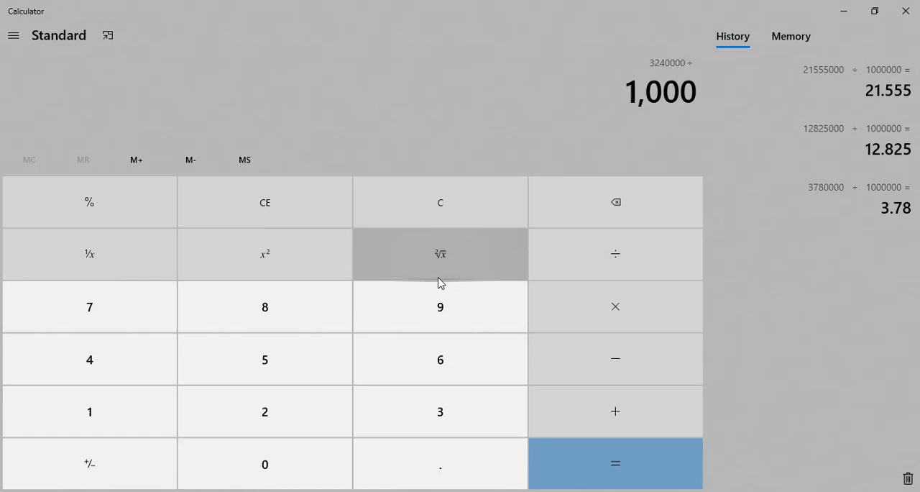
pyautogui.write('000')
pyautogui.press('Return')
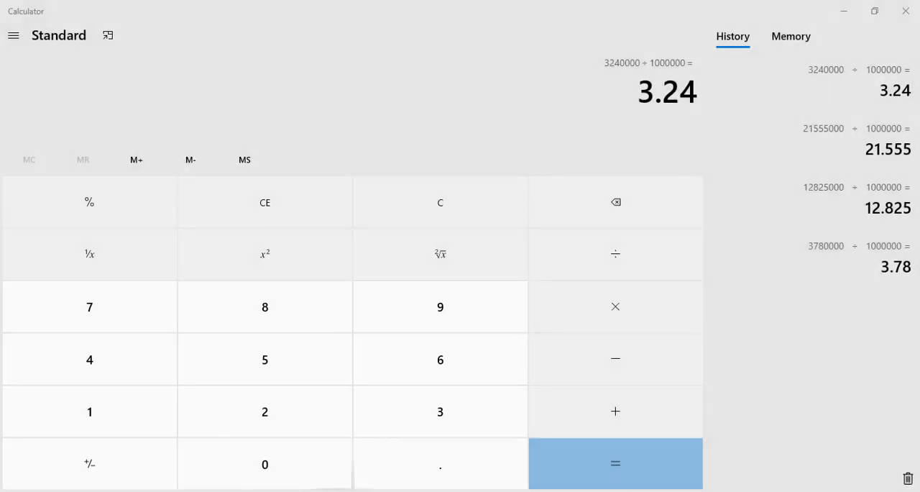
pyautogui.click(305, 491)
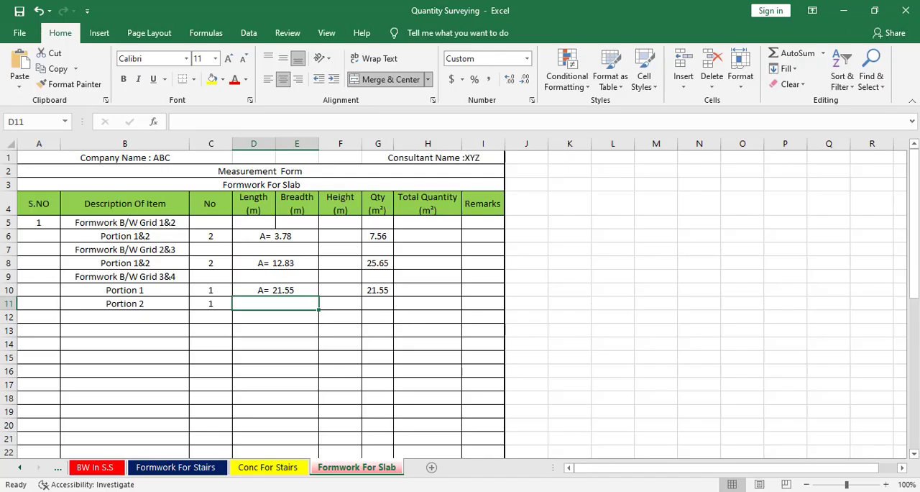
# Enter the Portion 2 area 3.24 in D11 and copy the Qty formula from G10 down to G11
pyautogui.write('3.24')
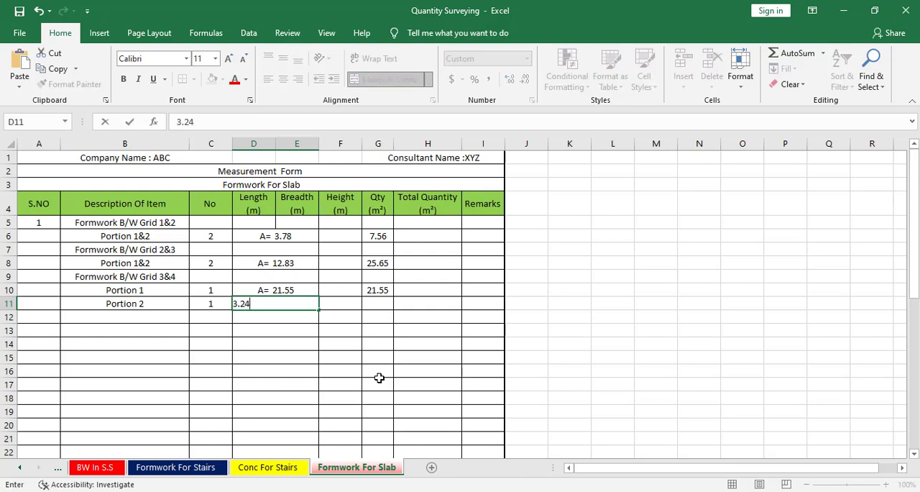
pyautogui.click(377, 291)
pyautogui.moveTo(393, 300); pyautogui.dragTo(392, 308)
pyautogui.click(276, 316)
# Enter "Portion 3" in B12 and set its No value in C12 to 1
pyautogui.click(149, 317)
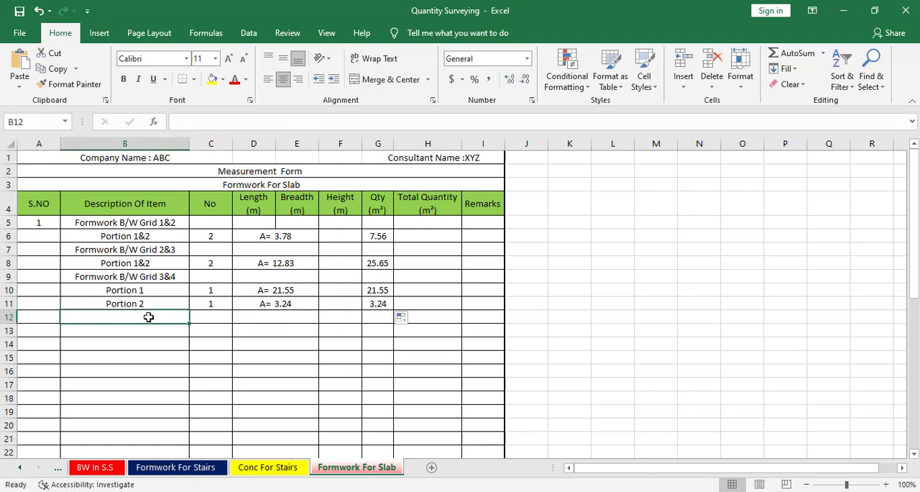
pyautogui.write('pORTION')
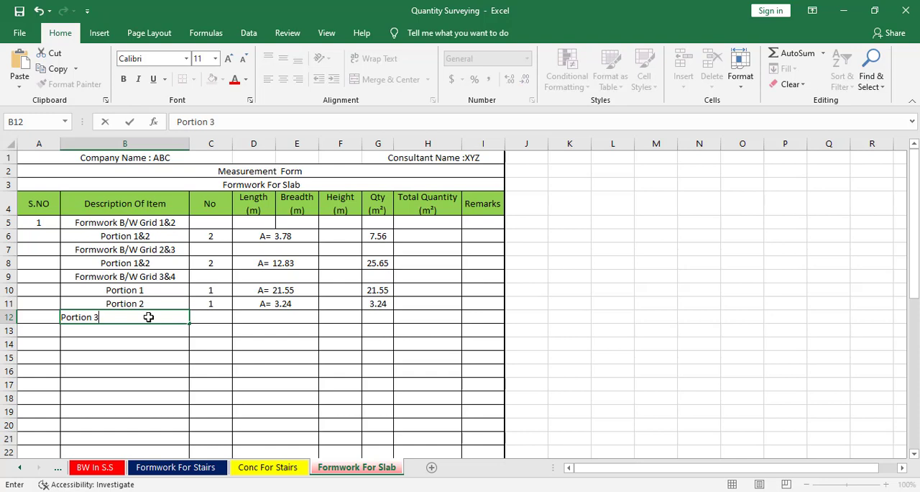
pyautogui.press('Tab')
pyautogui.write('1')
pyautogui.press('Tab')
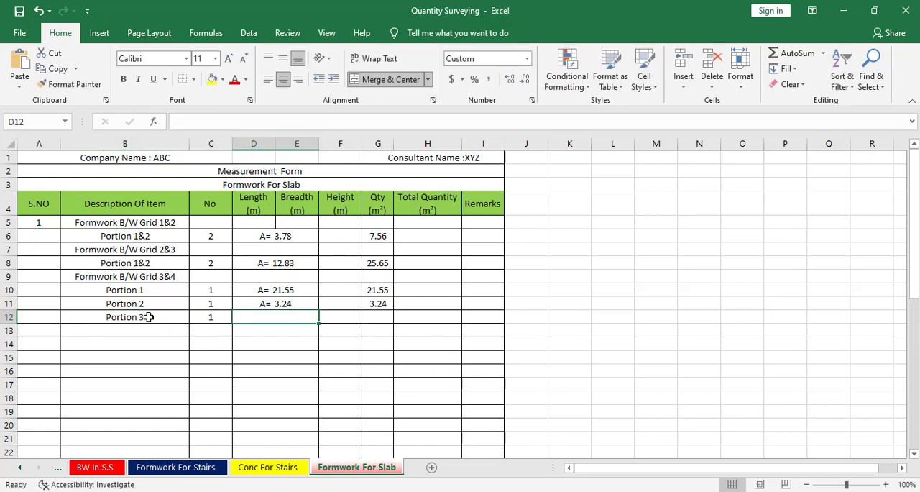
# Switch to the AutoCAD drawing and draw a rectangle of about 1800 by 2400 mm over the lower small right bay above grid 4
pyautogui.hotkey('alt', 'Tab')
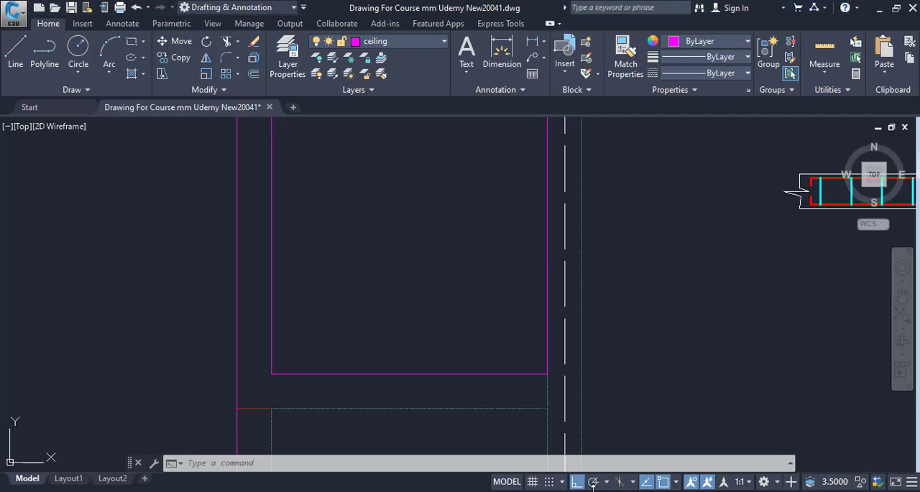
pyautogui.moveTo(550, 363); pyautogui.dragTo(545, 268)
pyautogui.scroll(-4, 543, 239)
pyautogui.moveTo(542, 237)
pyautogui.mouseDown()
pyautogui.moveTo(524, 121)
pyautogui.moveTo(524, 153)
pyautogui.mouseUp()
pyautogui.press('Escape')
pyautogui.scroll(6, 425, 185)
pyautogui.press('space')
pyautogui.press('Escape')
pyautogui.press('Escape')
pyautogui.write('rec')
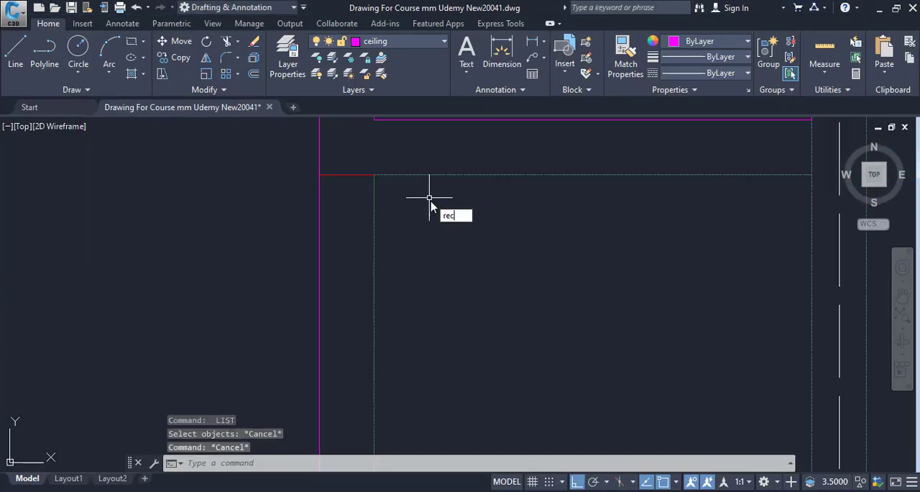
pyautogui.press('Return')
pyautogui.click(374, 174)
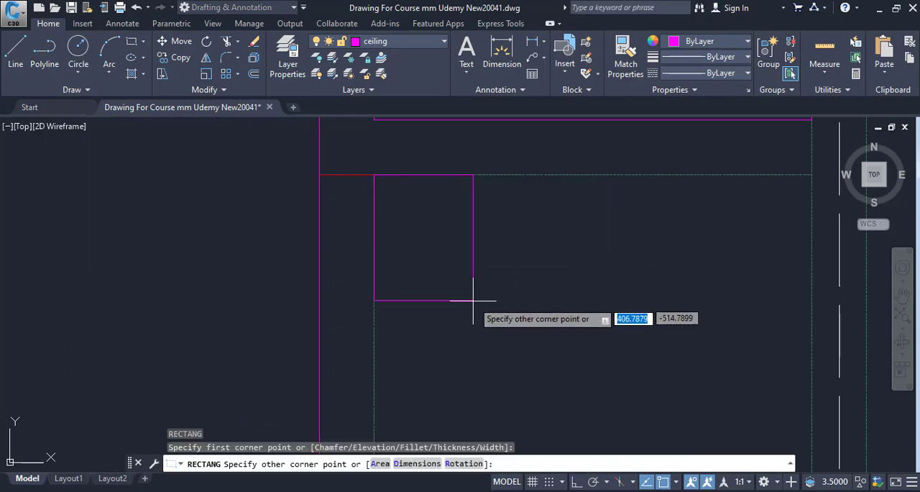
pyautogui.moveTo(512, 363); pyautogui.dragTo(489, 242)
pyautogui.scroll(-4, 489, 243)
pyautogui.moveTo(508, 276); pyautogui.dragTo(482, 248)
pyautogui.scroll(6, 566, 365)
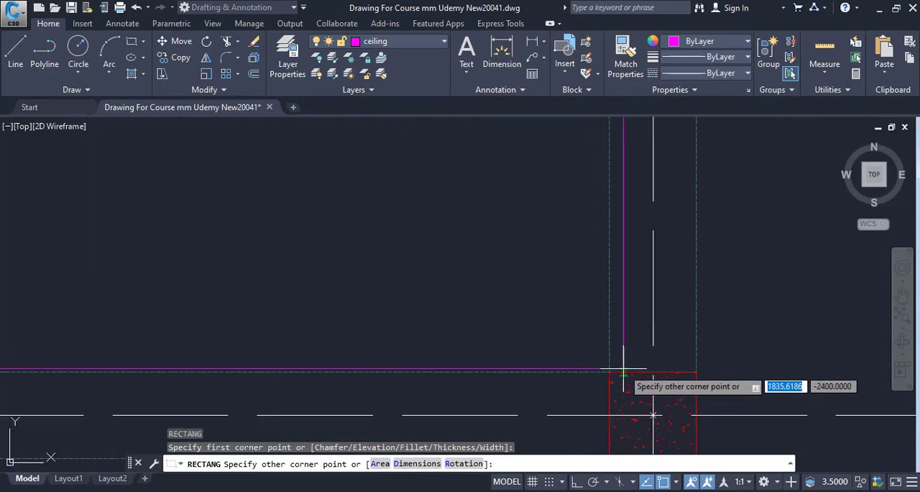
pyautogui.press('Escape')
# List the properties of the new bay rectangle and copy its area value
pyautogui.click(535, 372)
pyautogui.write('li')
pyautogui.press('Return')
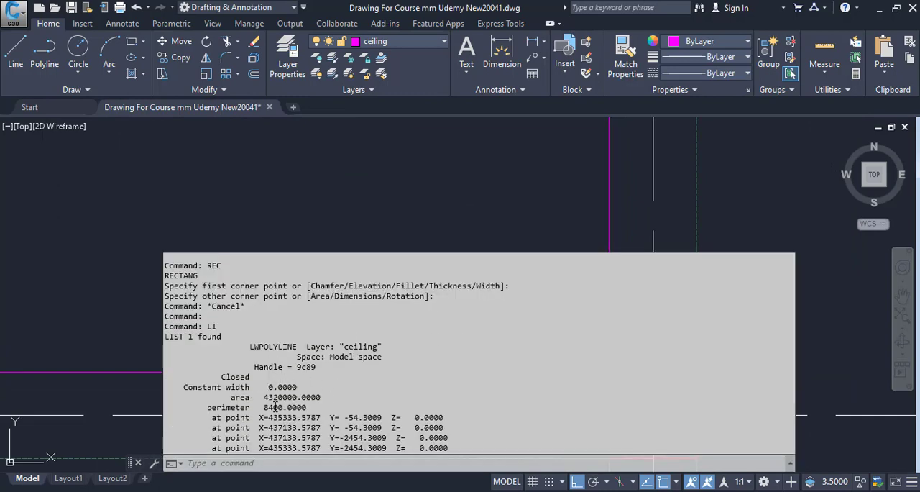
pyautogui.moveTo(264, 397); pyautogui.dragTo(300, 397)
pyautogui.rightClick(300, 397)
pyautogui.click(338, 305)
# Switch to Calculator and divide the copied rectangle area by 1000000
pyautogui.hotkey('alt', 'Tab')
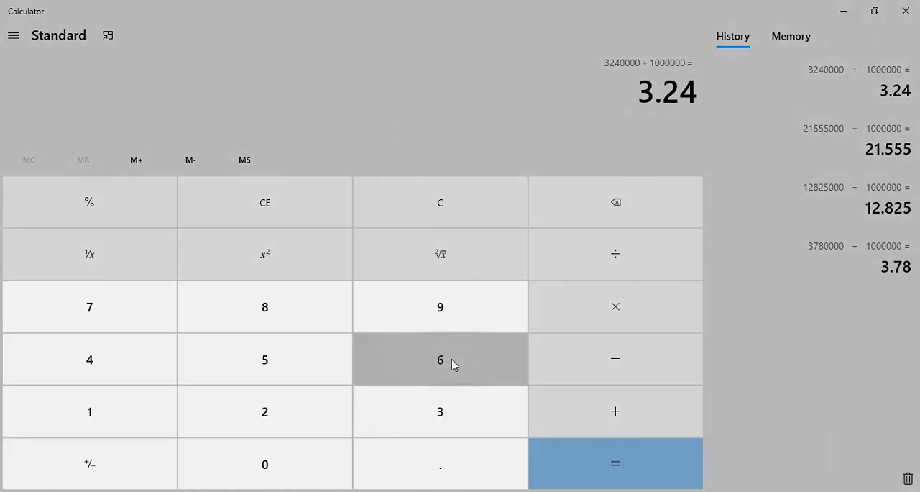
pyautogui.hotkey('ctrl', 'v')
pyautogui.write('100000')
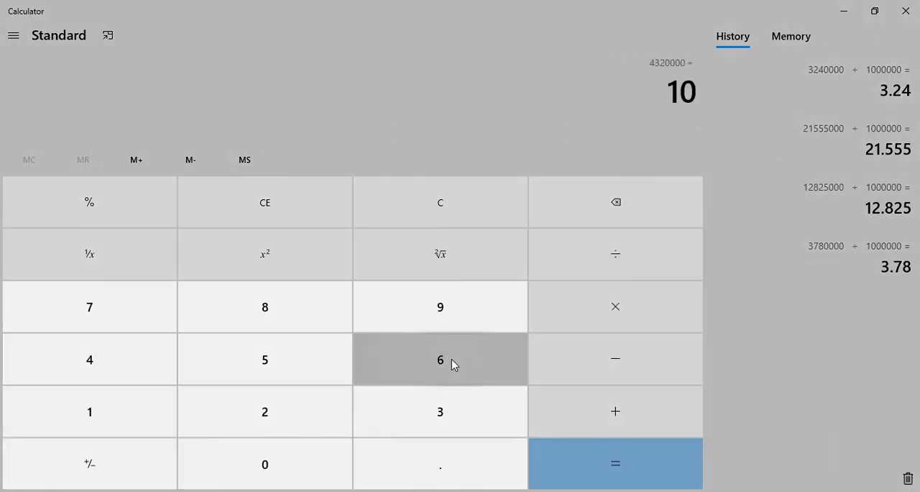
pyautogui.write('0')
pyautogui.press('Return')
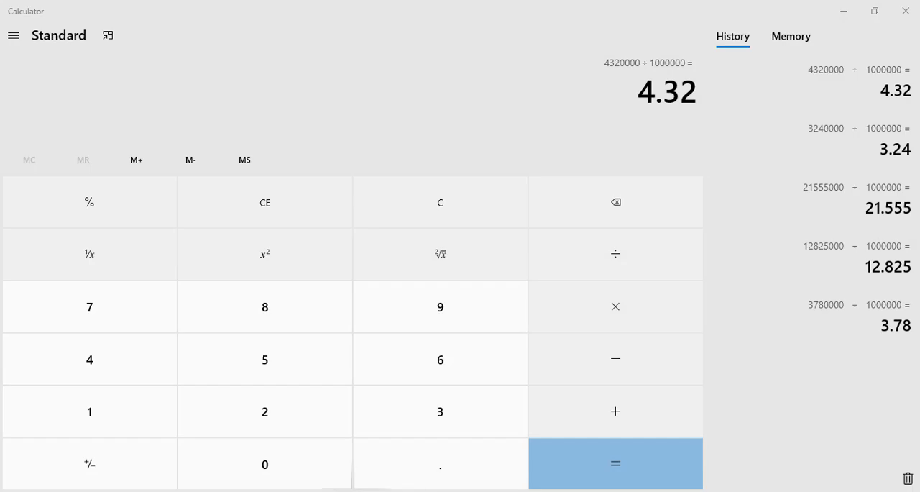
# Return to the Excel form, enter the Portion 3 area 4.32 in D12, and copy the Qty formula from G11 to G12
pyautogui.hotkey('alt', 'Tab')
pyautogui.write('4.')
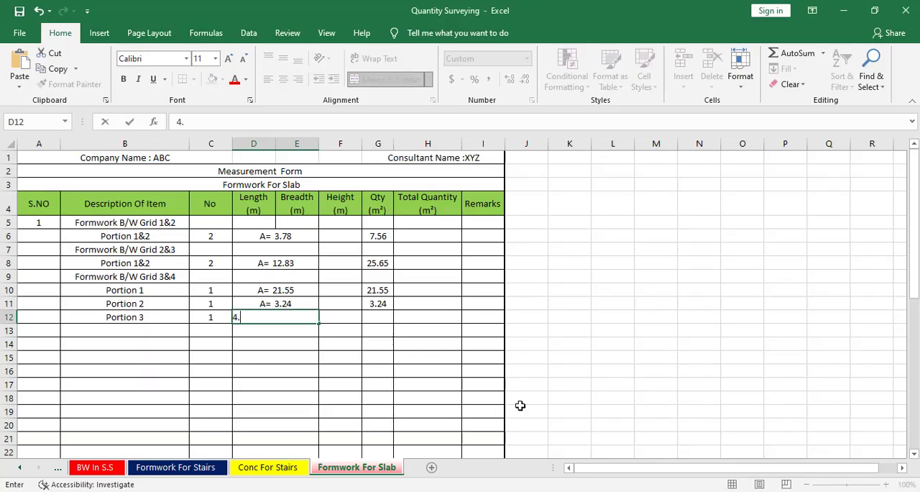
pyautogui.write('32')
pyautogui.press('Return')
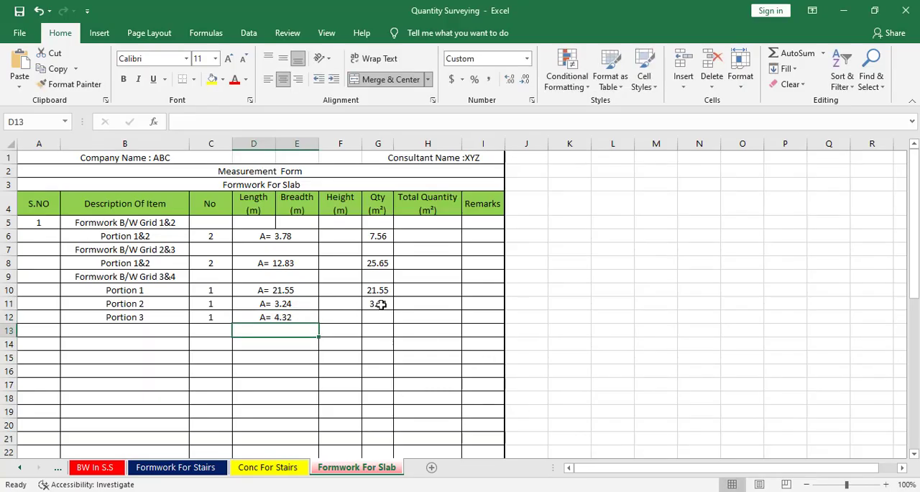
pyautogui.click(380, 304)
pyautogui.moveTo(393, 313); pyautogui.dragTo(391, 320)
pyautogui.click(378, 318)
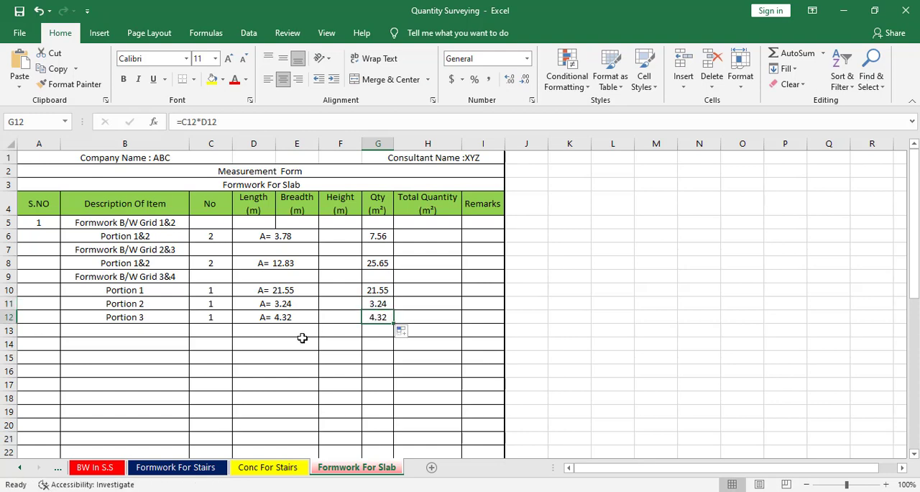
# Switch to the AutoCAD drawing and examine the slab bays between grids 4 and 5 on the Top Beam plan
pyautogui.click(120, 341)
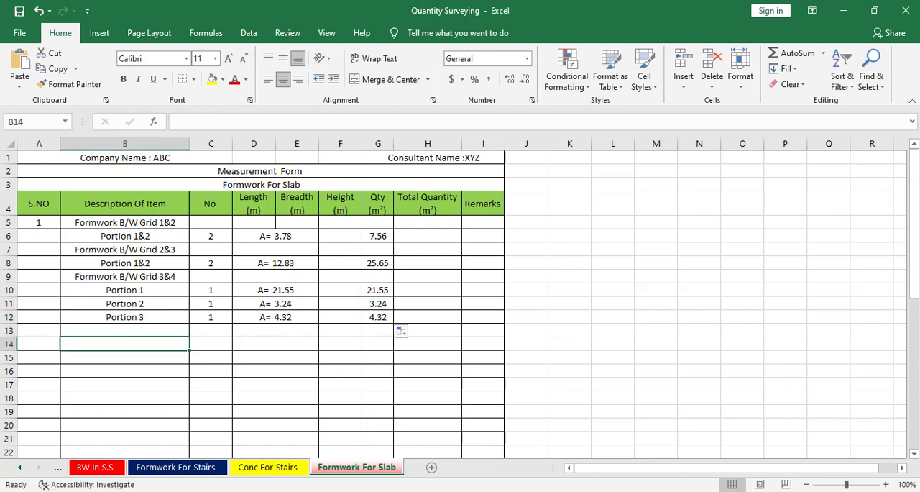
pyautogui.click(780, 490)
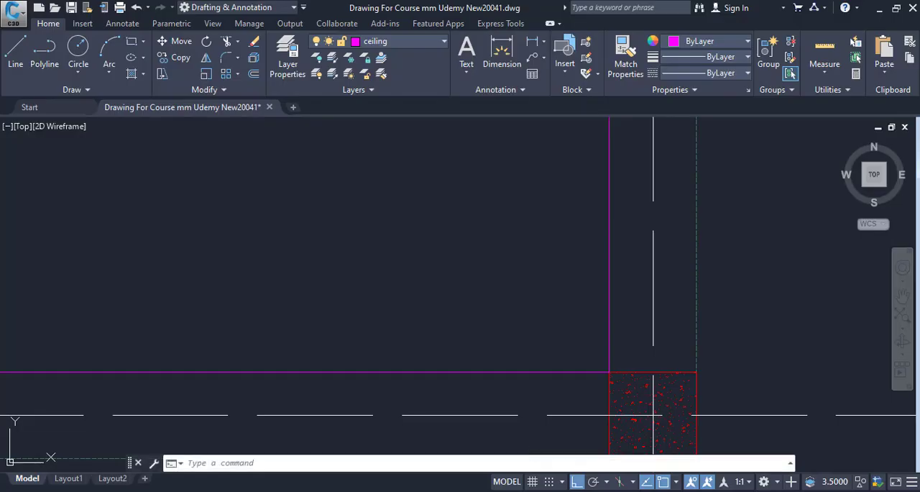
pyautogui.scroll(-10, 450, 341)
pyautogui.moveTo(450, 342); pyautogui.dragTo(460, 241)
pyautogui.moveTo(405, 335); pyautogui.dragTo(497, 303)
pyautogui.scroll(-2, 453, 316)
pyautogui.scroll(2, 435, 320)
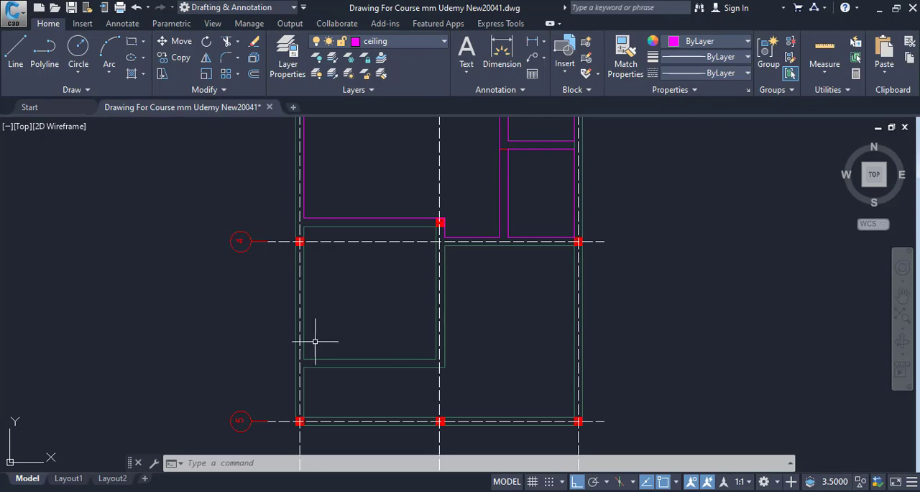
pyautogui.moveTo(476, 365); pyautogui.dragTo(456, 318)
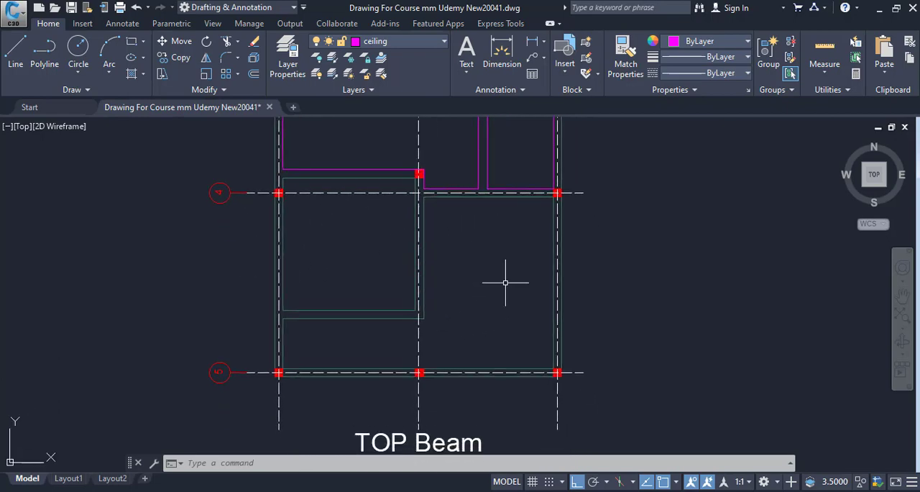
pyautogui.scroll(-4, 523, 320)
pyautogui.scroll(2, 493, 385)
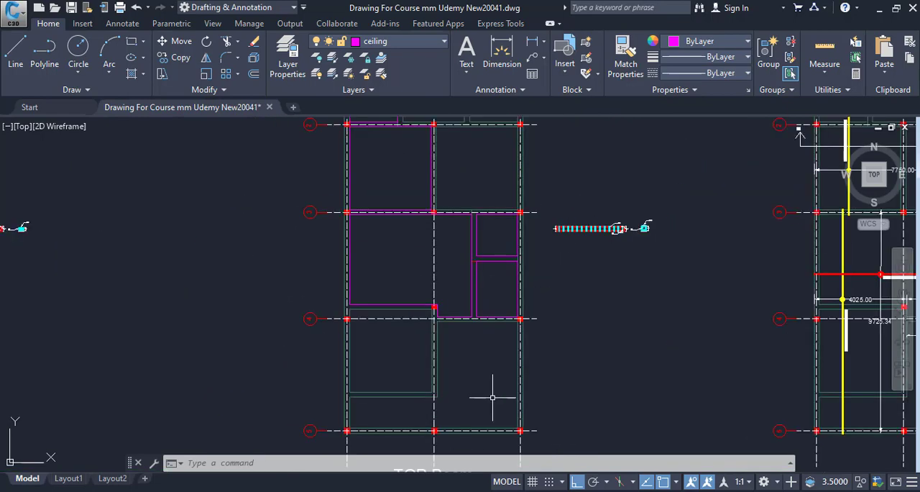
pyautogui.moveTo(488, 395); pyautogui.dragTo(418, 272)
pyautogui.scroll(-4, 409, 309)
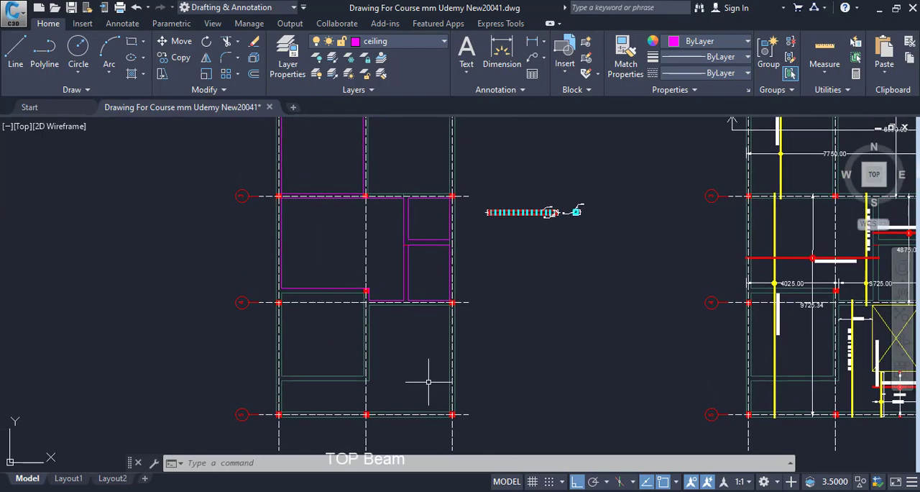
# Examine the stair and car porch area on the ground floor plan, compare it with the Top Beam plan, and return to the Excel form
pyautogui.moveTo(377, 374)
pyautogui.mouseDown()
pyautogui.moveTo(586, 358)
pyautogui.moveTo(551, 343)
pyautogui.mouseUp()
pyautogui.scroll(-4, 366, 382)
pyautogui.scroll(6, 299, 310)
pyautogui.moveTo(317, 316); pyautogui.dragTo(639, 290)
pyautogui.scroll(-4, 372, 323)
pyautogui.moveTo(355, 320); pyautogui.dragTo(487, 316)
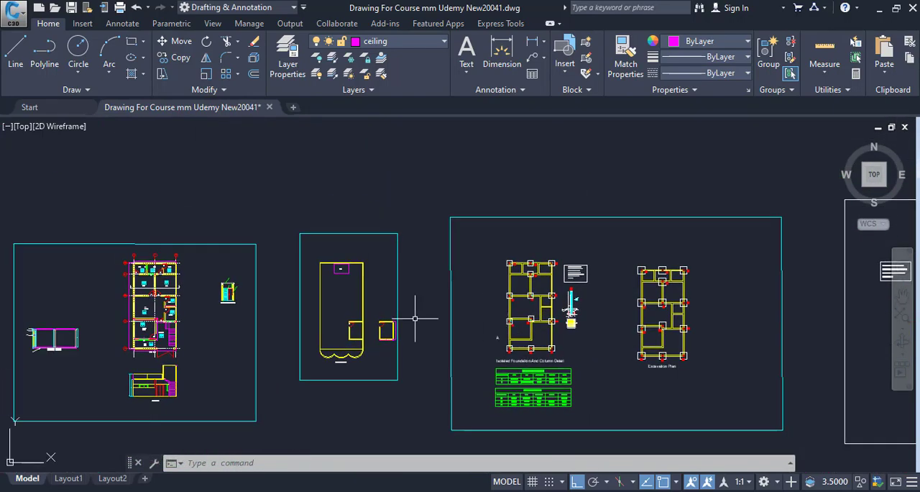
pyautogui.scroll(4, 289, 334)
pyautogui.scroll(-3, 482, 313)
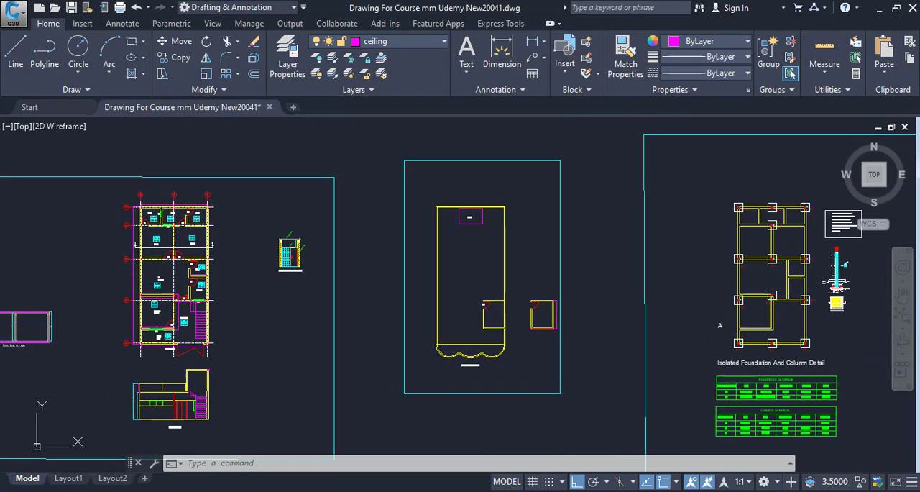
pyautogui.scroll(6, 191, 316)
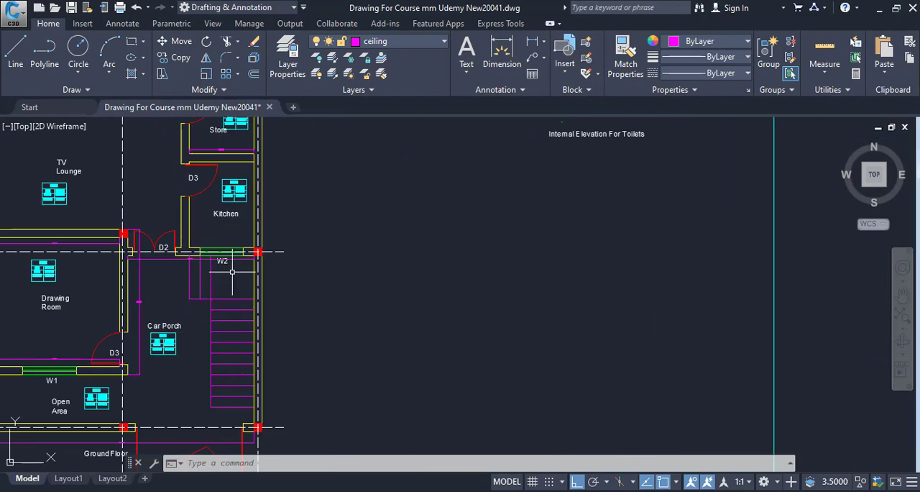
pyautogui.scroll(-7, 259, 345)
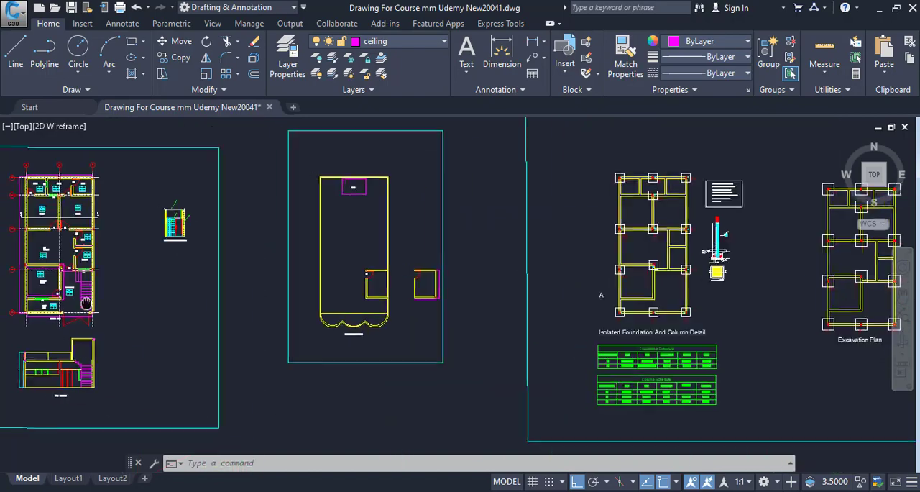
pyautogui.moveTo(264, 360); pyautogui.dragTo(139, 329)
pyautogui.moveTo(330, 330); pyautogui.dragTo(135, 344)
pyautogui.scroll(6, 530, 335)
pyautogui.moveTo(564, 345); pyautogui.dragTo(456, 337)
pyautogui.scroll(5, 381, 308)
pyautogui.moveTo(295, 293); pyautogui.dragTo(323, 256)
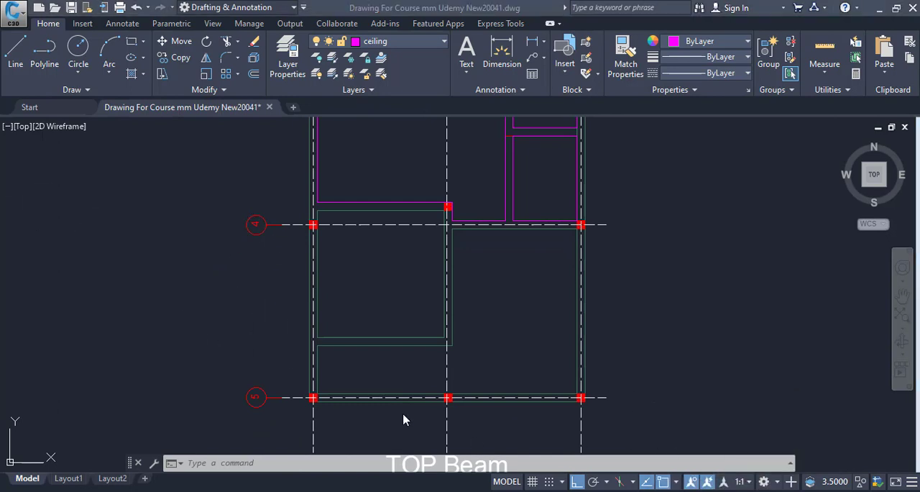
pyautogui.hotkey('alt', 'Tab')
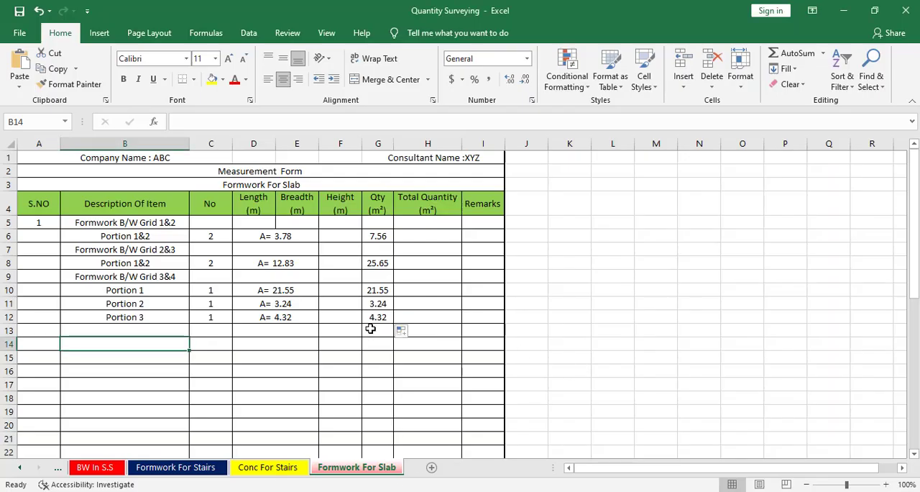
pyautogui.click(123, 276)
pyautogui.rightClick(123, 276)
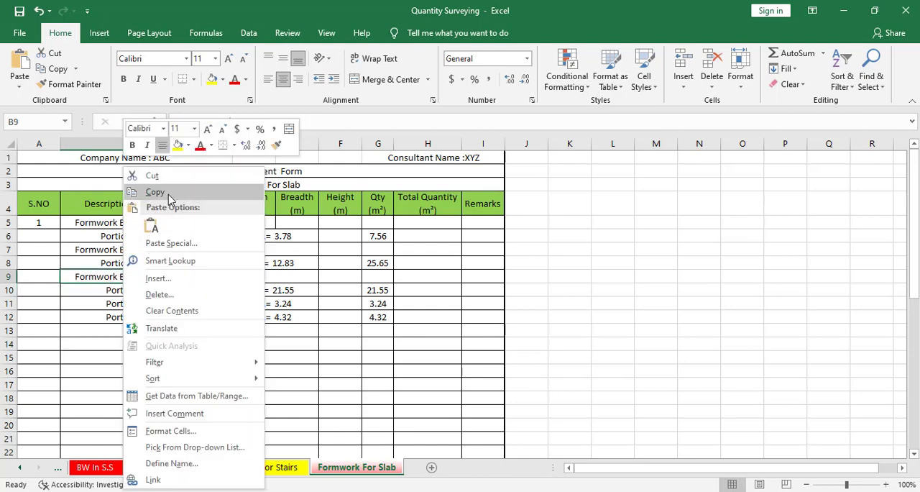
pyautogui.click(164, 192)
pyautogui.click(138, 328)
pyautogui.hotkey('ctrl', 'c')
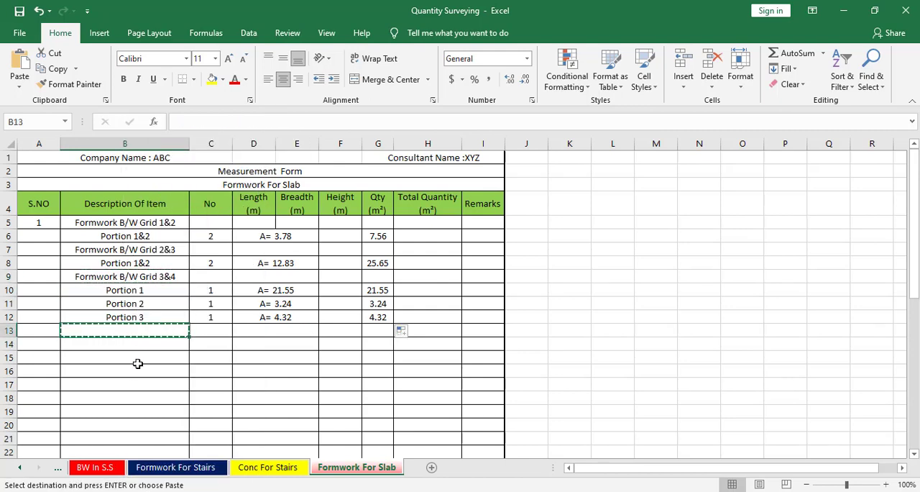
pyautogui.hotkey('ctrl', 'v')
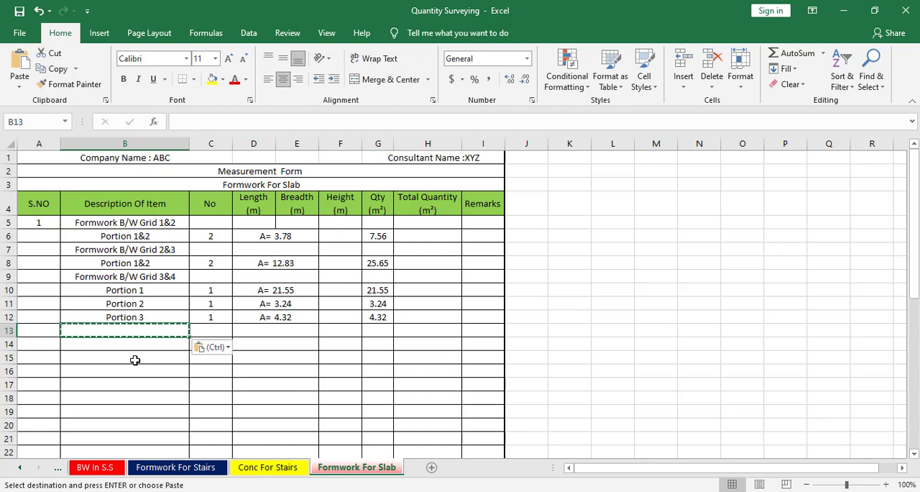
# Copy the "Formwork B/W Grid 3&4" heading from B9 into B13
pyautogui.click(132, 276)
pyautogui.hotkey('ctrl', 'c')
pyautogui.press('Down')
pyautogui.press('Down')
pyautogui.press('Down')
pyautogui.press('Down')
pyautogui.hotkey('ctrl', 'v')
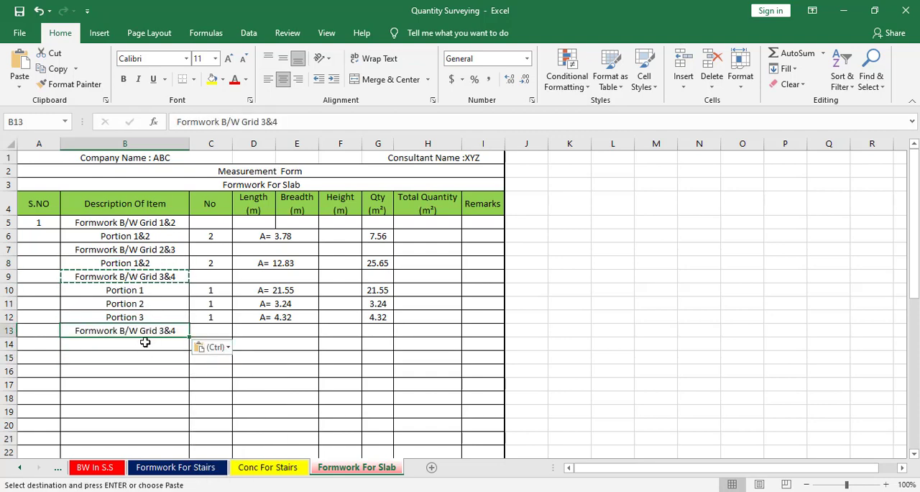
# Change the heading in B13 to "Formwork B/W Grid 4&5"
pyautogui.press('Escape')
pyautogui.doubleClick(163, 332)
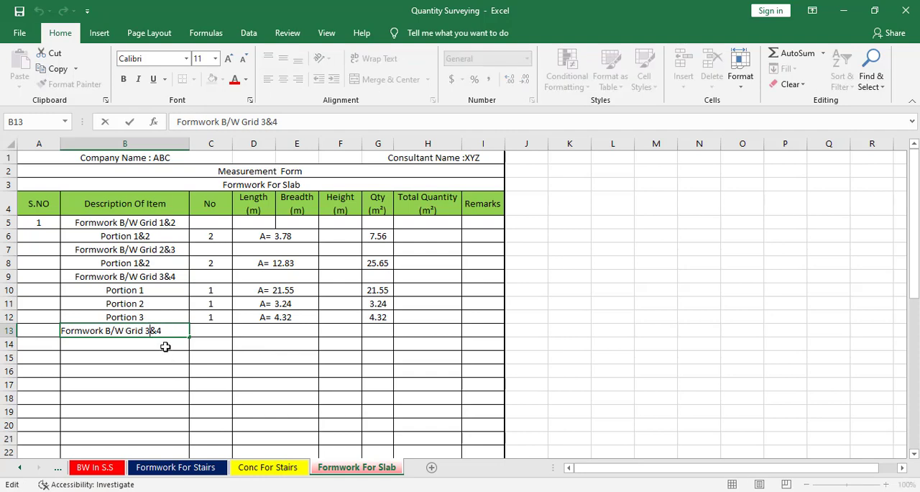
pyautogui.press('Left')
pyautogui.press('Left')
pyautogui.press('BackSpace')
pyautogui.press('Return')
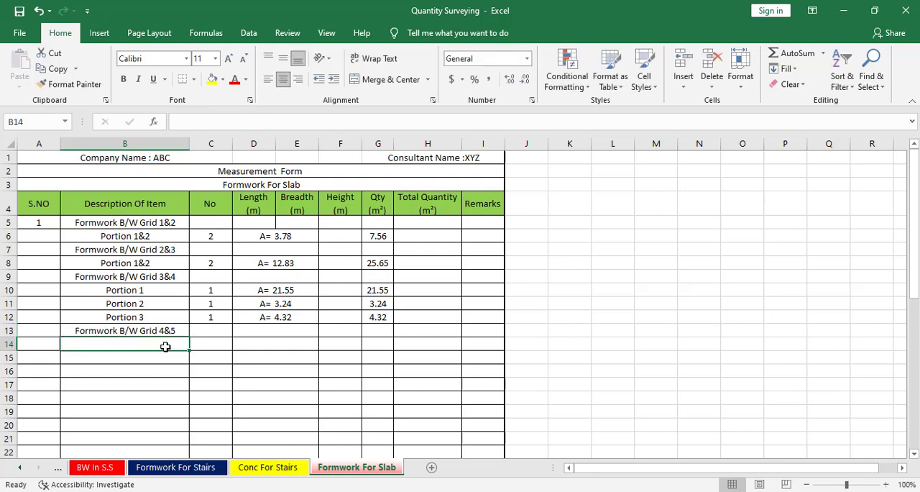
# Enter "Portion 1" in B14 and set its No value in C14 to 1
pyautogui.write('Po')
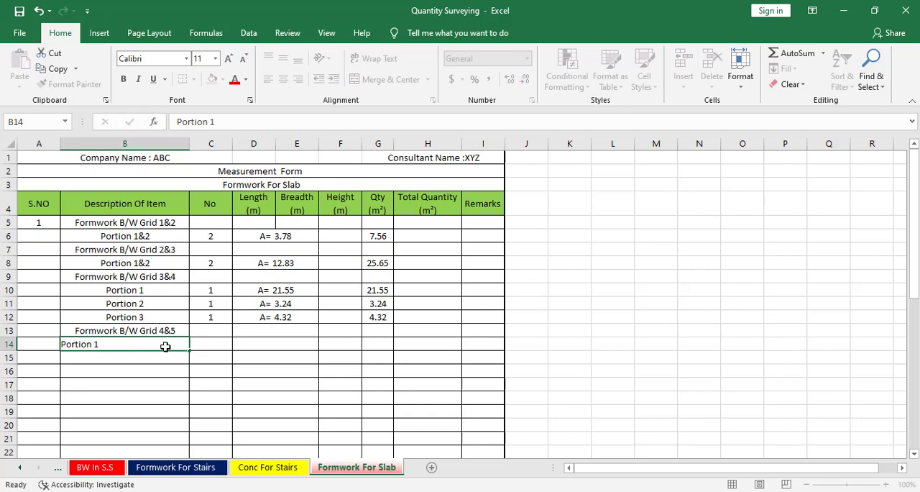
pyautogui.write('rtion 1')
pyautogui.press('Tab')
pyautogui.write('1')
pyautogui.press('Tab')
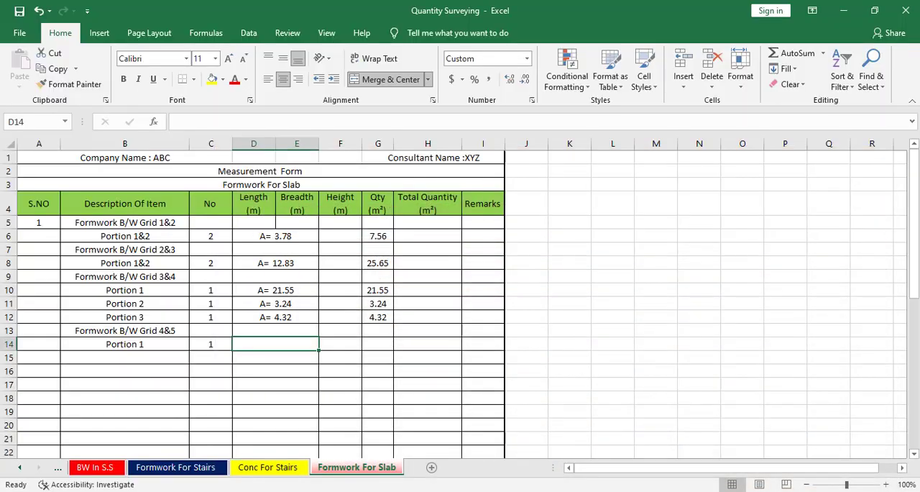
# Switch to AutoCAD and trace a rectangle along the inner beam edges of the left bay between grids 4 and 5
pyautogui.hotkey('alt', 'Tab')
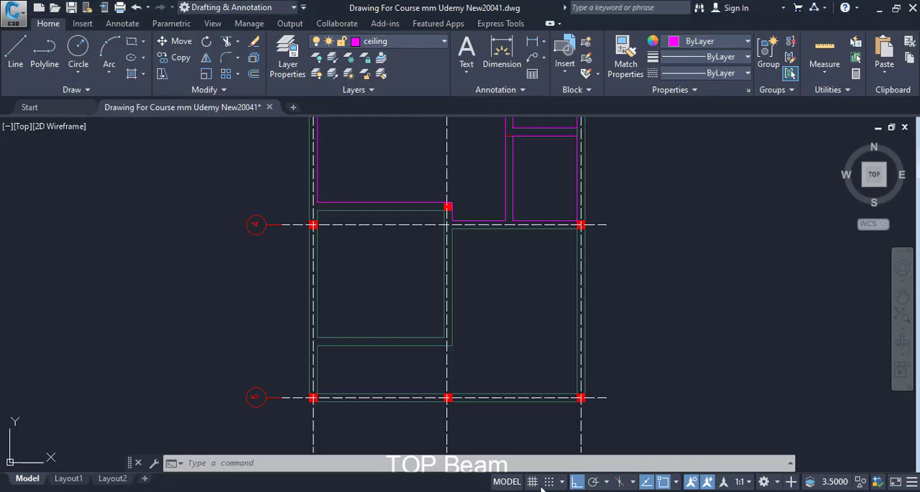
pyautogui.scroll(3, 399, 294)
pyautogui.moveTo(399, 294); pyautogui.dragTo(393, 234)
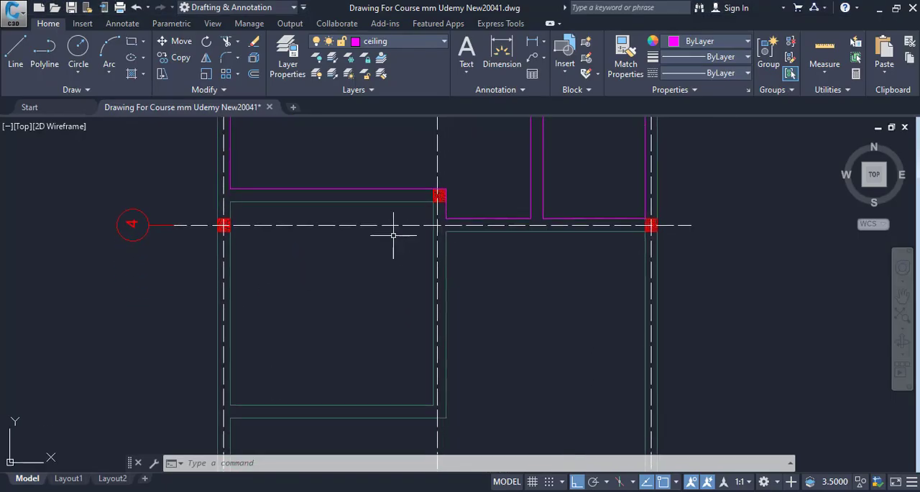
pyautogui.press('Escape')
pyautogui.press('Escape')
pyautogui.write('rec')
pyautogui.press('Return')
pyautogui.scroll(4, 230, 209)
pyautogui.click(215, 164)
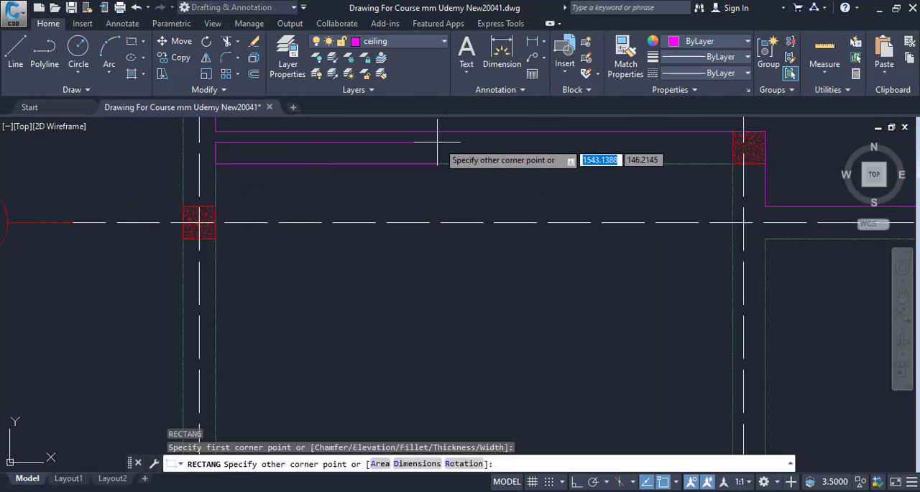
pyautogui.scroll(-4, 612, 179)
pyautogui.scroll(4, 605, 352)
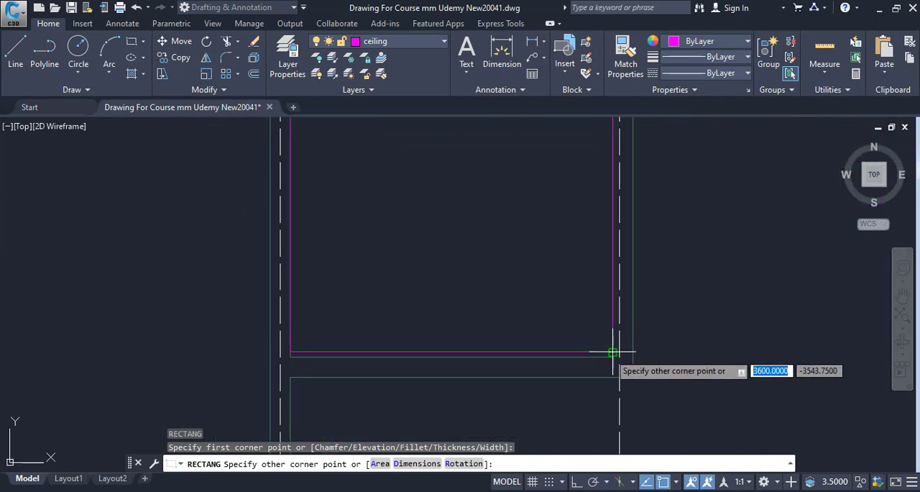
pyautogui.click(612, 355)
# List the properties of the new bay rectangle and copy its area value without the decimals
pyautogui.moveTo(583, 183); pyautogui.dragTo(556, 270)
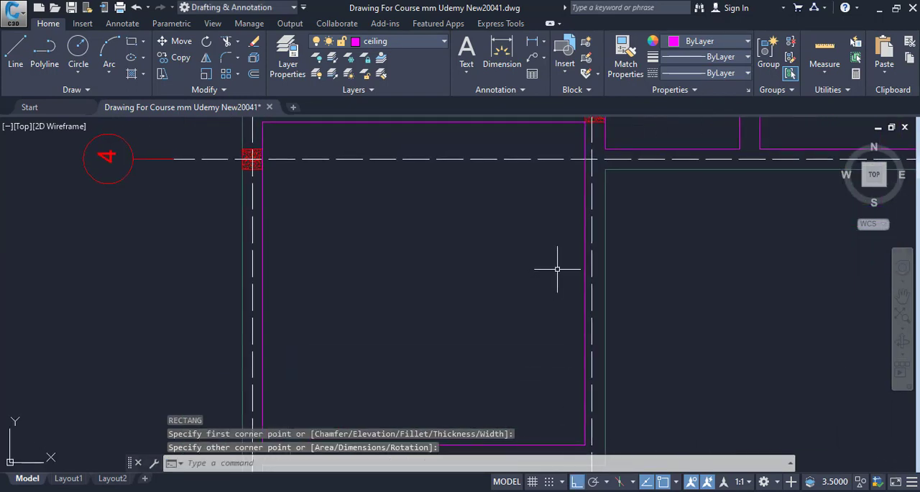
pyautogui.click(584, 249)
pyautogui.moveTo(427, 338); pyautogui.dragTo(409, 383)
pyautogui.write('LI')
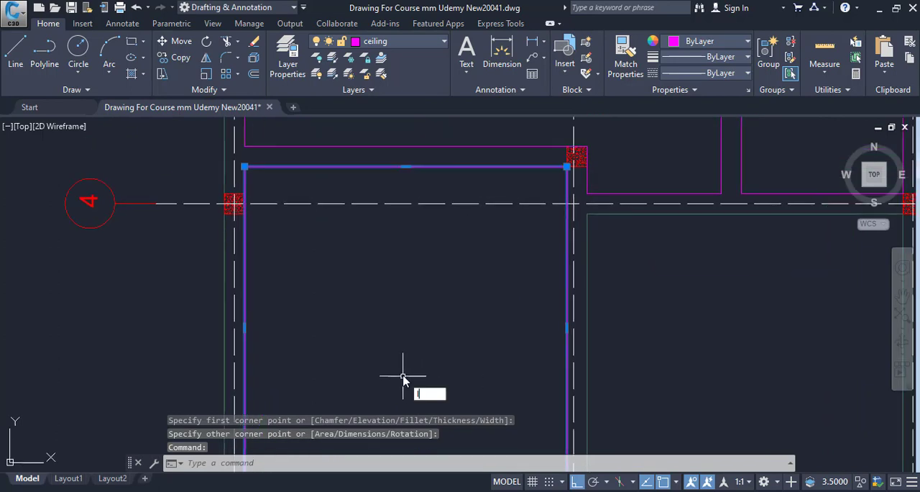
pyautogui.press('Return')
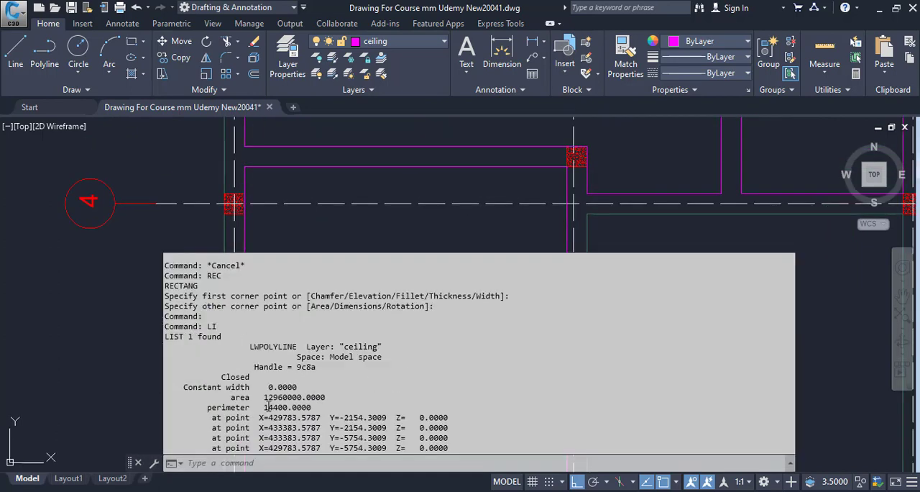
pyautogui.moveTo(264, 397); pyautogui.dragTo(301, 398)
pyautogui.rightClick(301, 397)
pyautogui.click(337, 307)
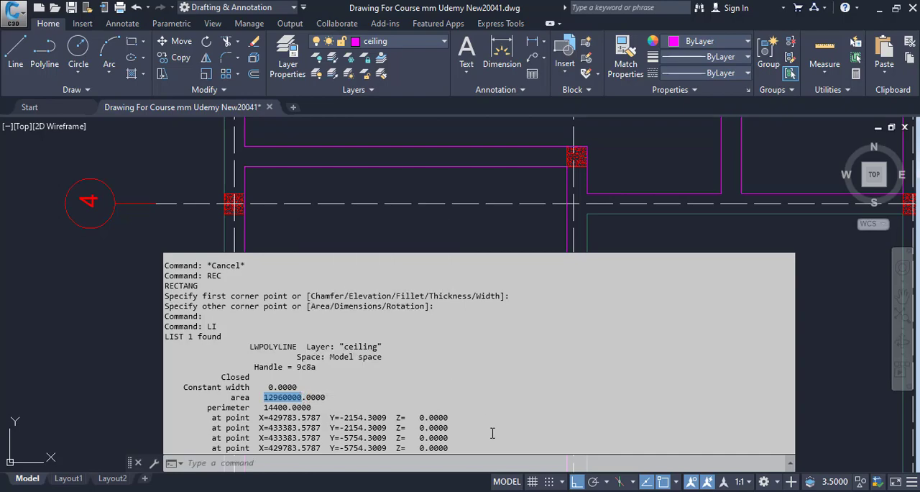
# Switch to Calculator and divide the copied area 12960000 by 1000000 to convert it to square metres
pyautogui.hotkey('alt', 'Tab')
pyautogui.hotkey('ctrl', 'v')
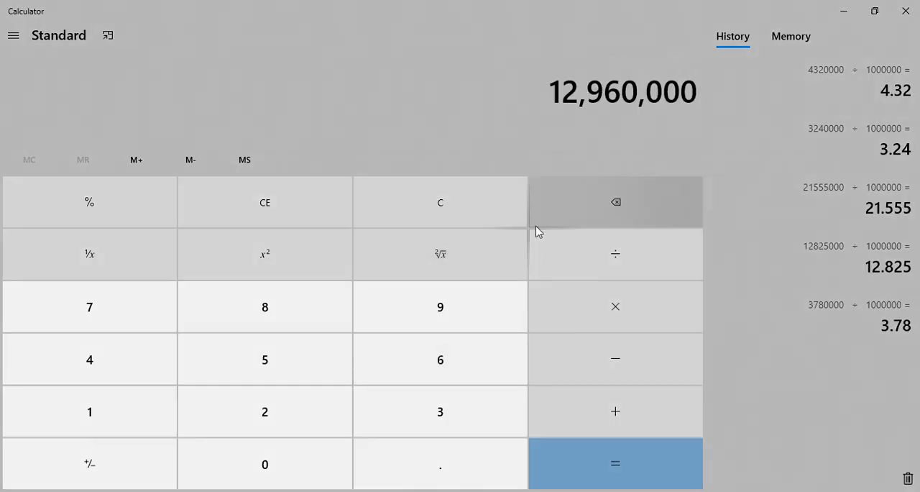
pyautogui.write('100')
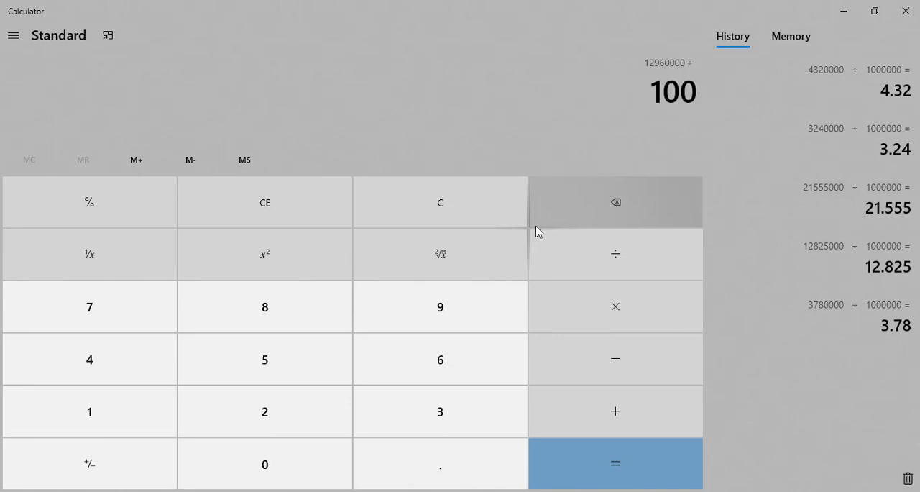
pyautogui.write('0000')
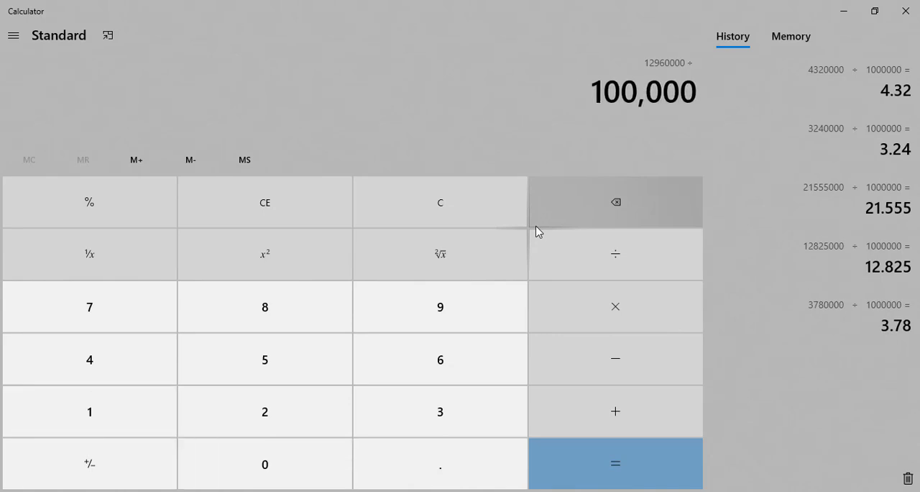
pyautogui.press('Return')
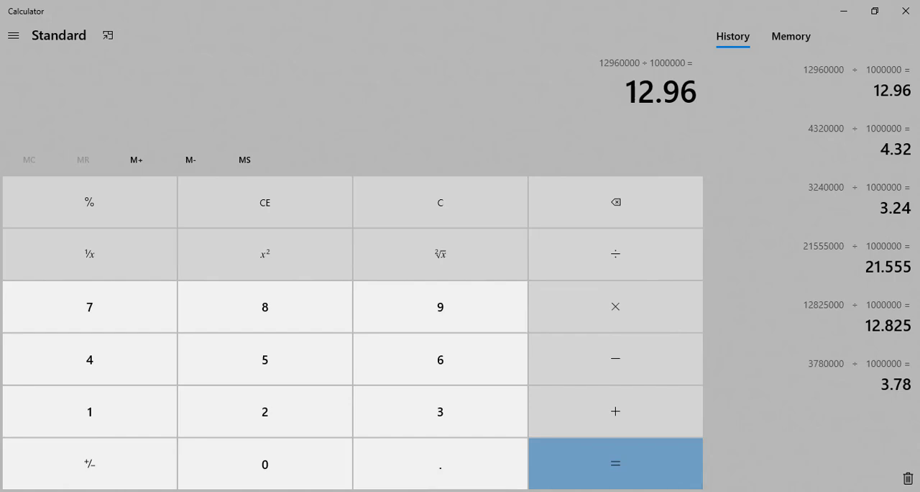
# Return to the Excel form and enter 12.96 as the Portion 1 area in D14
pyautogui.hotkey('alt', 'Tab')
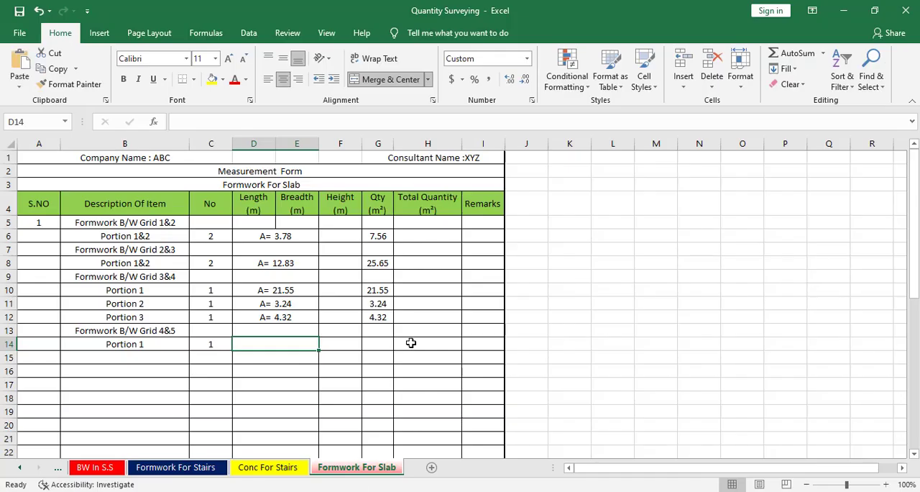
pyautogui.write('12.96')
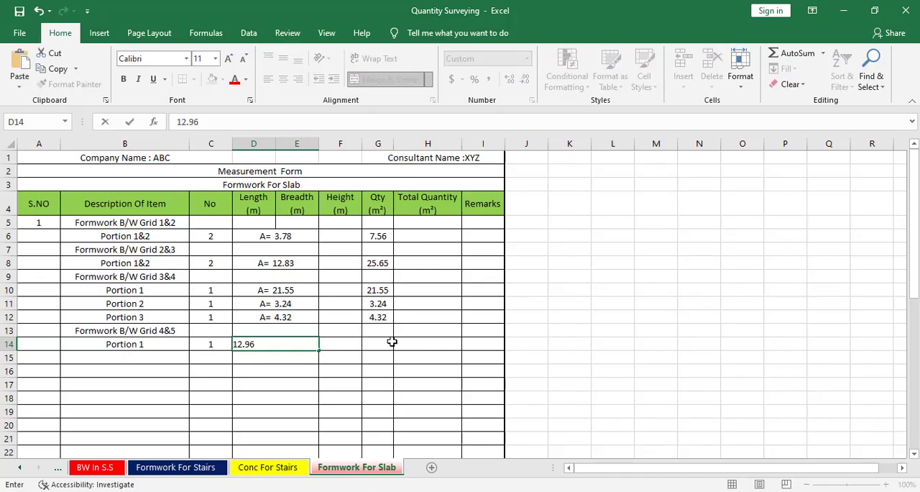
pyautogui.click(392, 342)
# Fill the quantity formula from G12 down to G14 and clear it from heading row cell G13
pyautogui.click(379, 317)
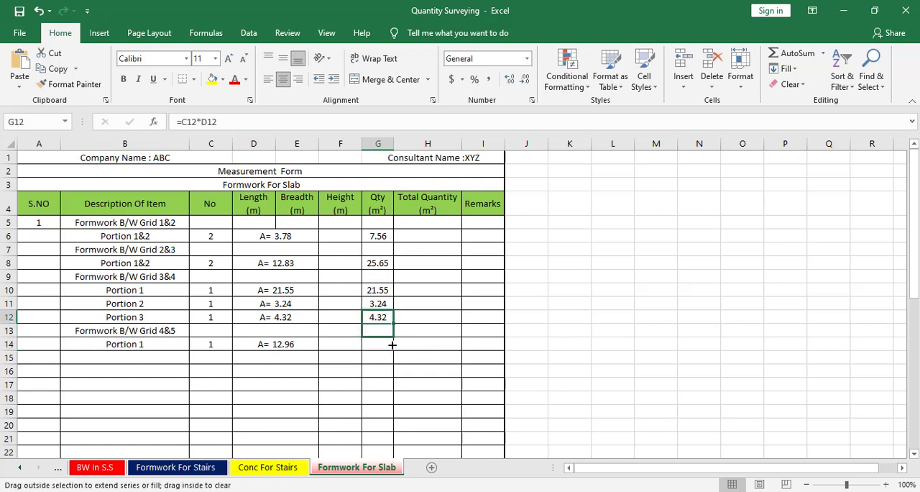
pyautogui.moveTo(392, 345); pyautogui.dragTo(392, 348)
pyautogui.click(387, 339)
pyautogui.click(388, 331)
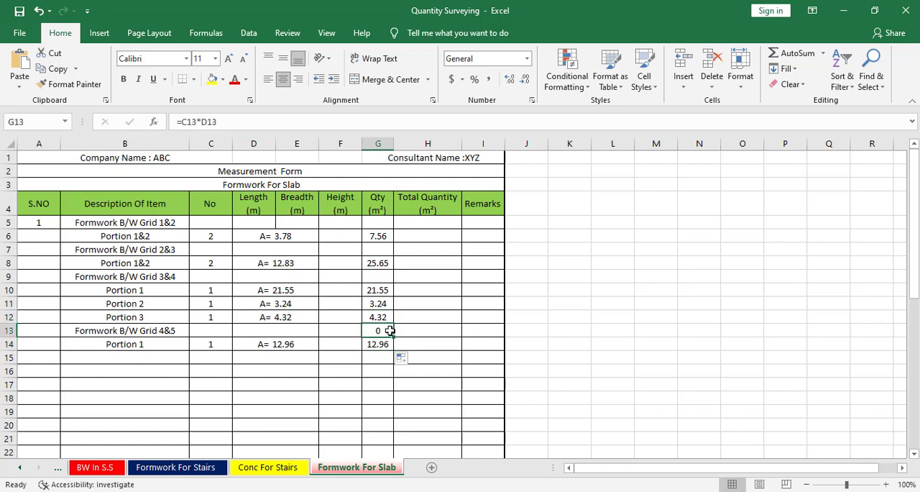
pyautogui.press('Delete')
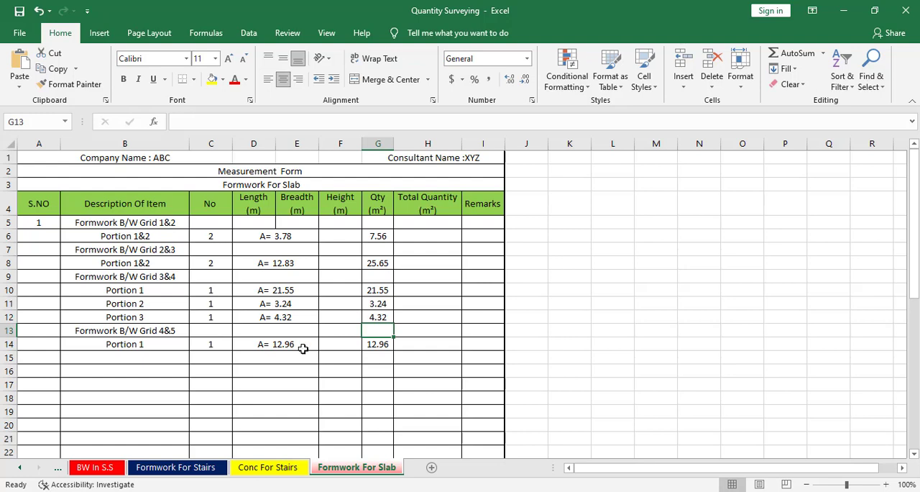
# Enter "Portion 2" in B15 and set its No value in C15 to 1
pyautogui.click(149, 364)
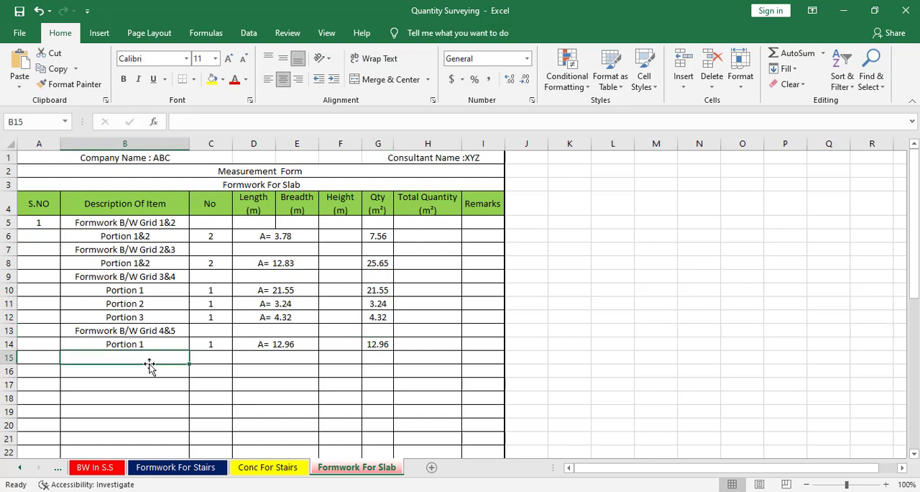
pyautogui.write('Portion 2')
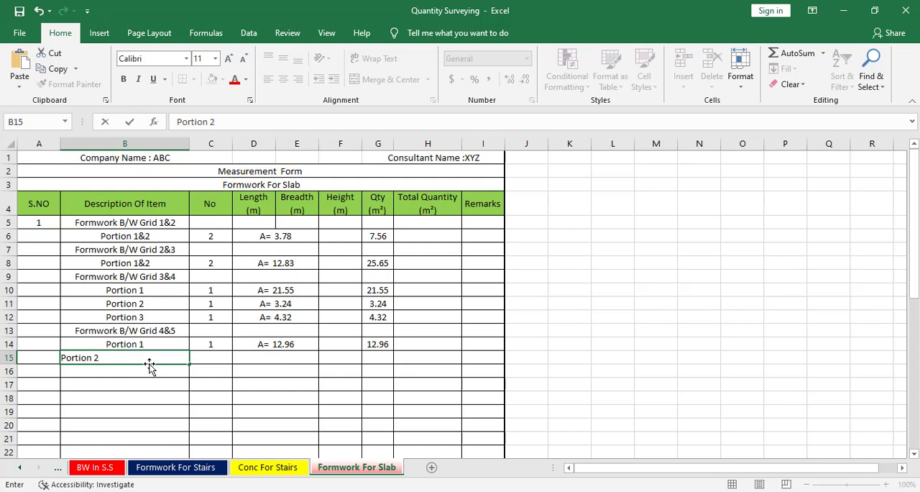
pyautogui.press('Tab')
pyautogui.write('1')
pyautogui.press('Tab')
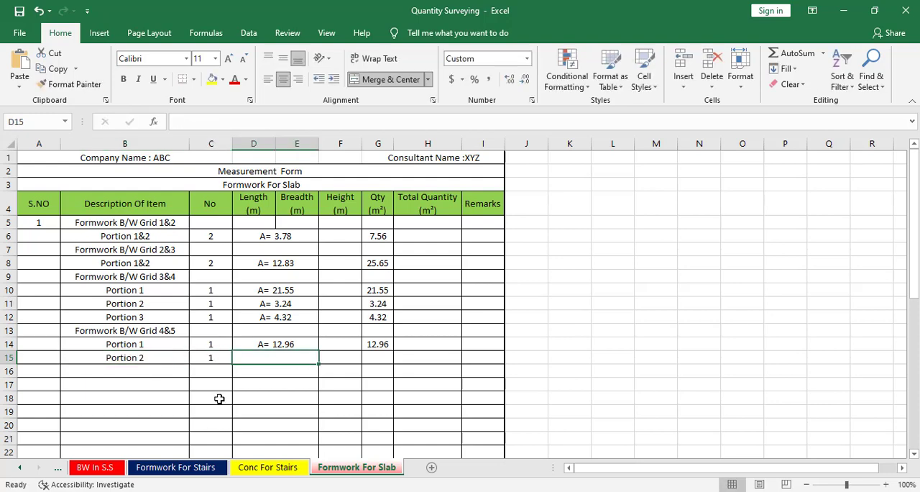
# Switch to AutoCAD and start a polyline along the upper and right inner edges of the L-shaped bay between grids 4 and 5
pyautogui.hotkey('alt', 'Tab')
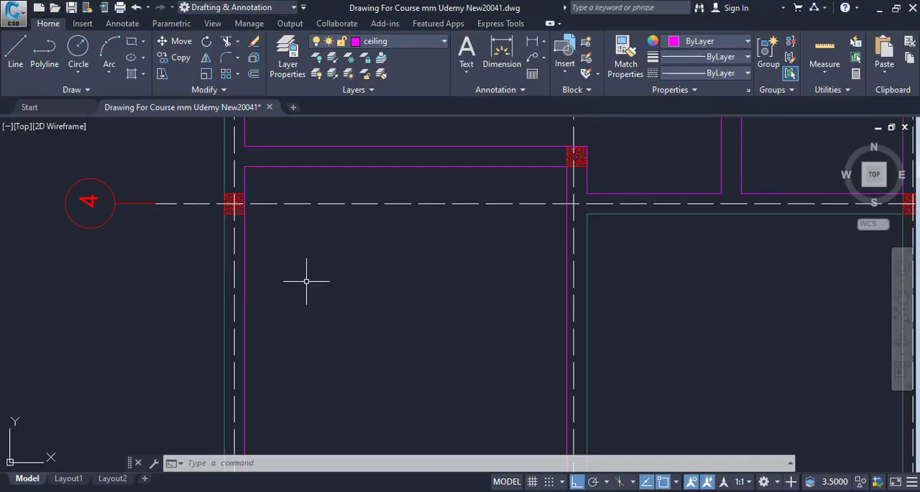
pyautogui.scroll(-5, 308, 273)
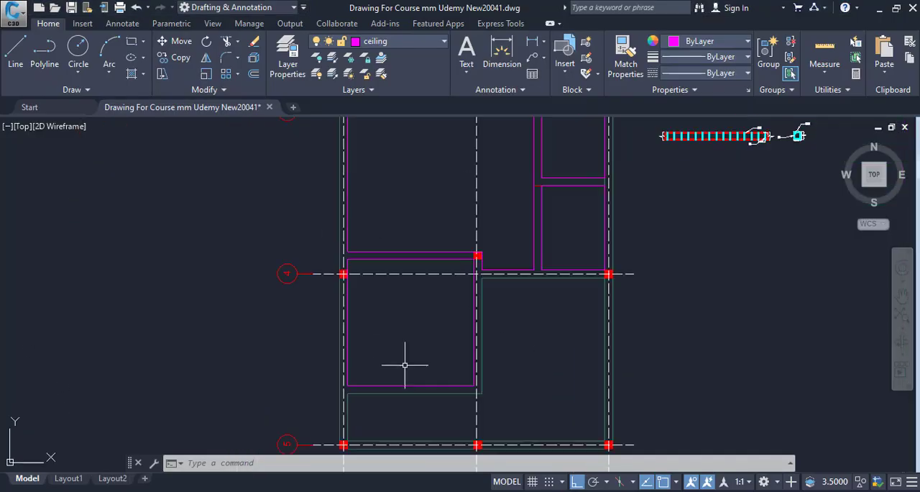
pyautogui.scroll(5, 301, 296)
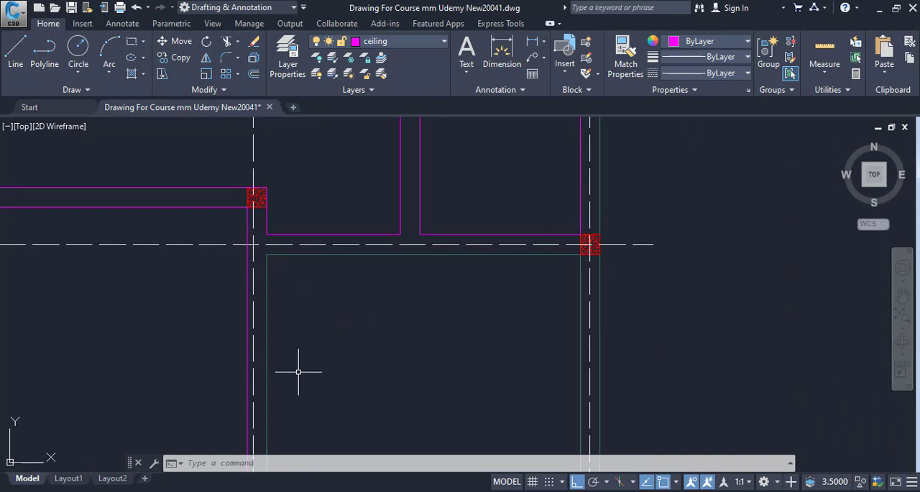
pyautogui.write('pl')
pyautogui.press('Return')
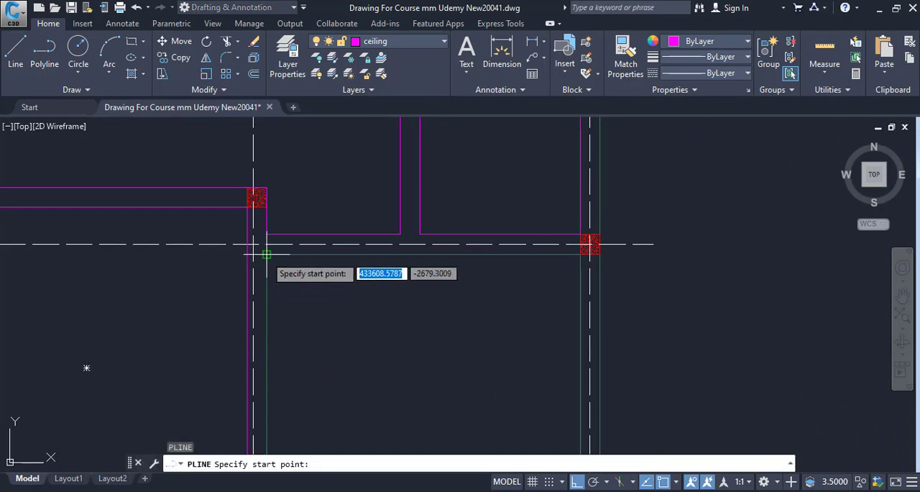
pyautogui.click(266, 254)
pyautogui.click(580, 255)
pyautogui.moveTo(551, 392)
pyautogui.mouseDown()
pyautogui.moveTo(518, 255)
pyautogui.moveTo(518, 204)
pyautogui.mouseUp()
pyautogui.moveTo(508, 305); pyautogui.dragTo(511, 135)
pyautogui.scroll(5, 556, 302)
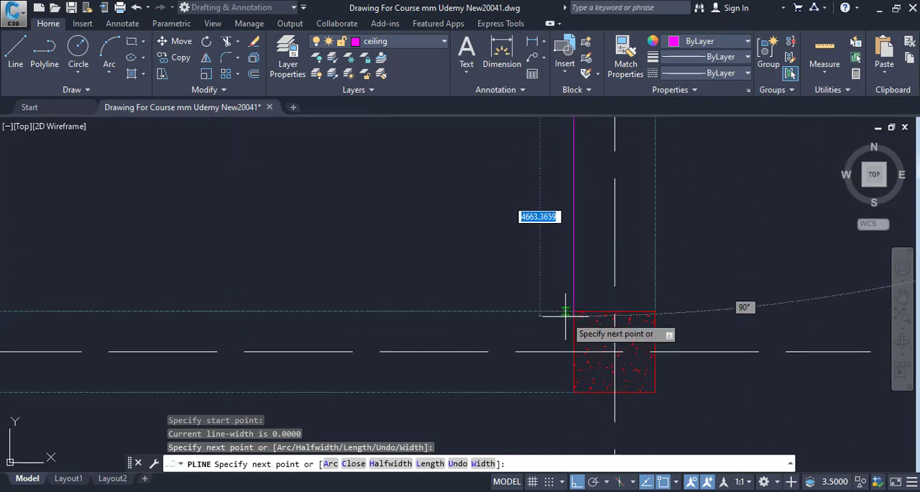
pyautogui.click(575, 312)
# Continue the polyline along the inner beam edge at grid 5 and up the left edge to the beam below the traced rectangle
pyautogui.scroll(-5, 589, 330)
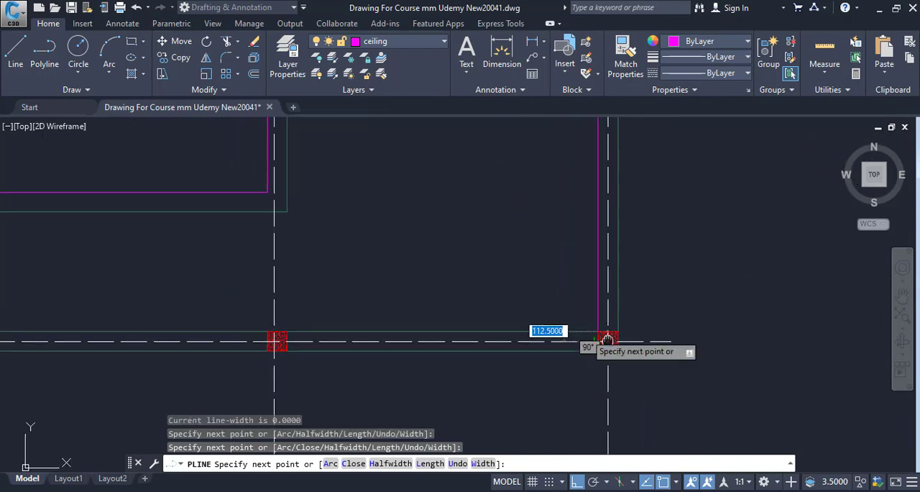
pyautogui.moveTo(176, 325); pyautogui.dragTo(386, 319)
pyautogui.scroll(4, 386, 318)
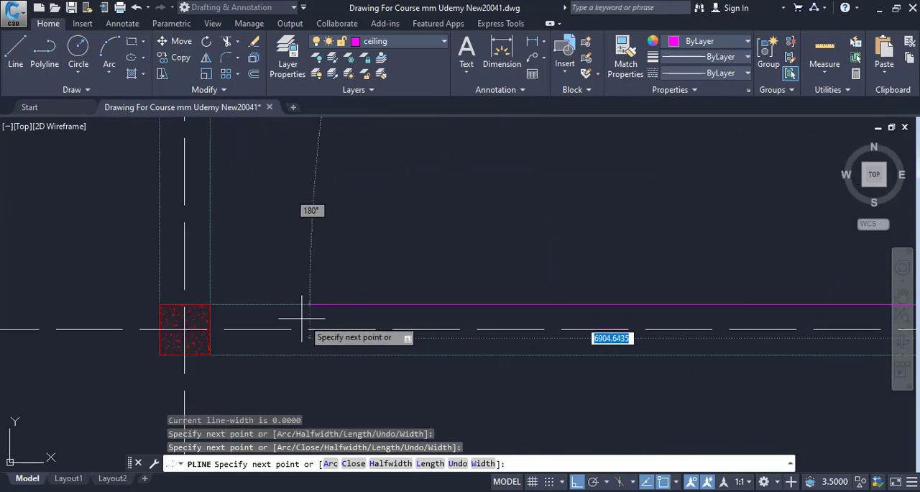
pyautogui.click(213, 305)
pyautogui.moveTo(240, 307); pyautogui.dragTo(256, 419)
pyautogui.moveTo(237, 243); pyautogui.dragTo(256, 447)
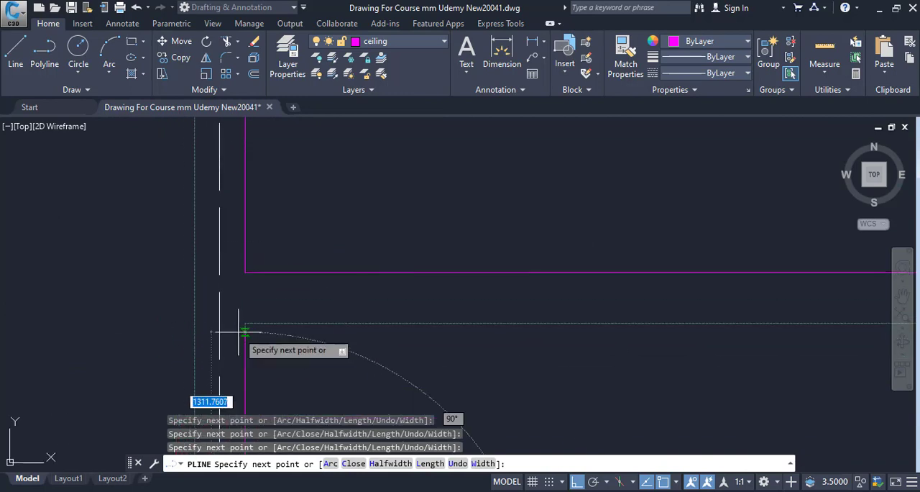
pyautogui.click(245, 323)
# Extend the polyline along the intermediate beam's lower edge to its outer corner and close the L-shaped outline
pyautogui.moveTo(363, 385); pyautogui.dragTo(183, 355)
pyautogui.scroll(-4, 183, 355)
pyautogui.scroll(2, 432, 356)
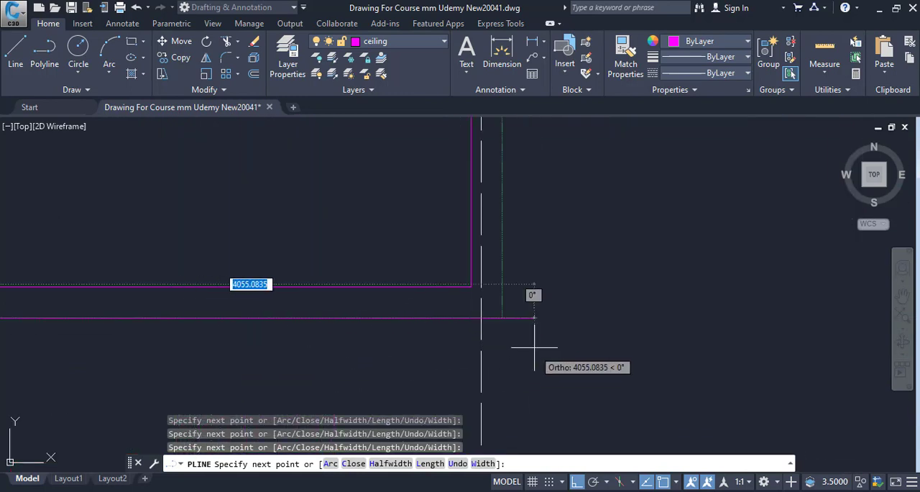
pyautogui.click(502, 317)
pyautogui.scroll(-6, 515, 379)
pyautogui.moveTo(515, 379); pyautogui.dragTo(504, 417)
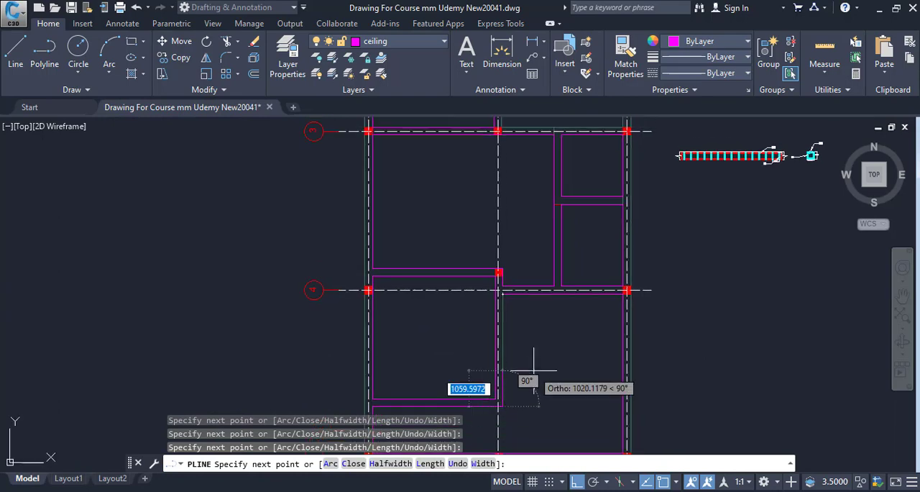
pyautogui.scroll(2, 533, 371)
pyautogui.write('c')
pyautogui.press('Return')
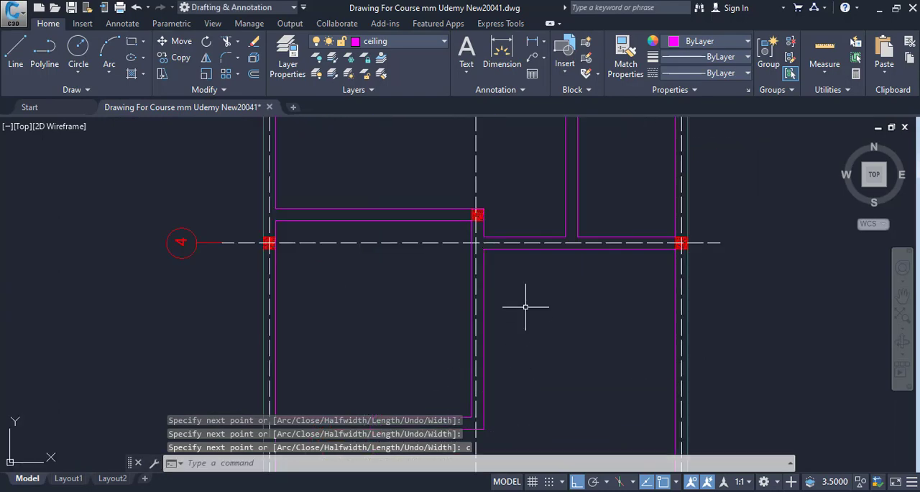
# List the properties of the closed L-shaped polyline and copy its area value without the decimals
pyautogui.click(538, 248)
pyautogui.scroll(-4, 475, 245)
pyautogui.moveTo(454, 335); pyautogui.dragTo(319, 387)
pyautogui.write('LI')
pyautogui.press('Return')
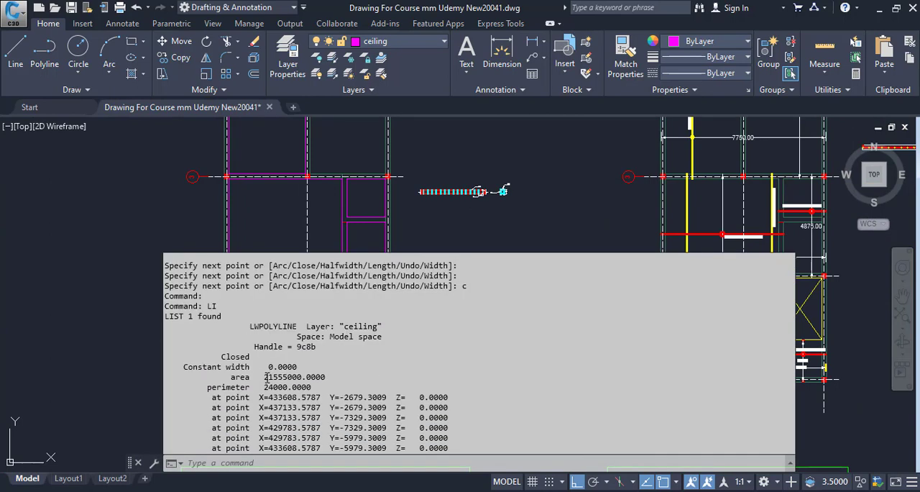
pyautogui.moveTo(265, 377); pyautogui.dragTo(304, 377)
pyautogui.rightClick(304, 377)
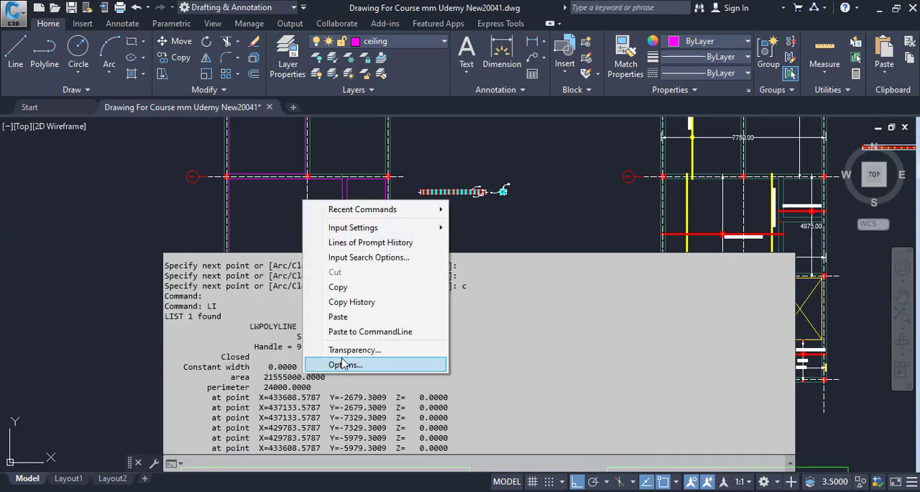
pyautogui.click(372, 286)
# Switch to Calculator, divide the copied area 21555000 by 1000000, and clear the display
pyautogui.hotkey('alt', 'Tab')
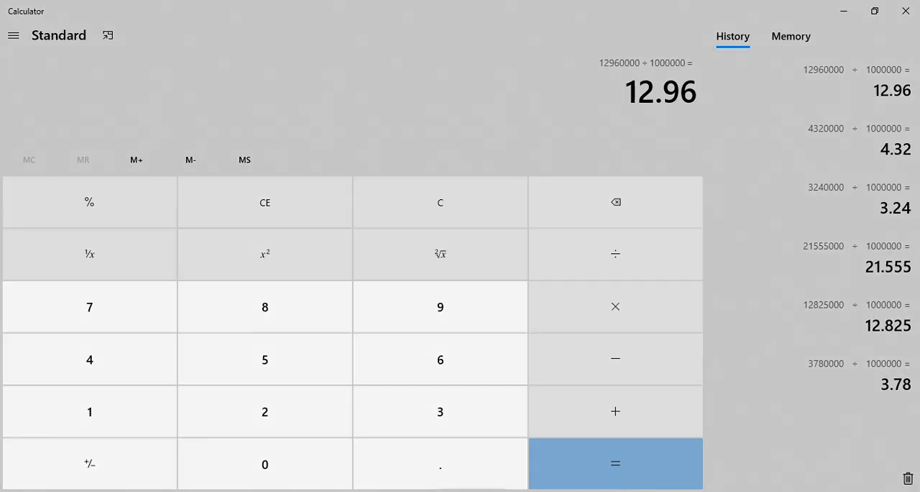
pyautogui.hotkey('ctrl', 'v')
pyautogui.press('/')
pyautogui.write('100')
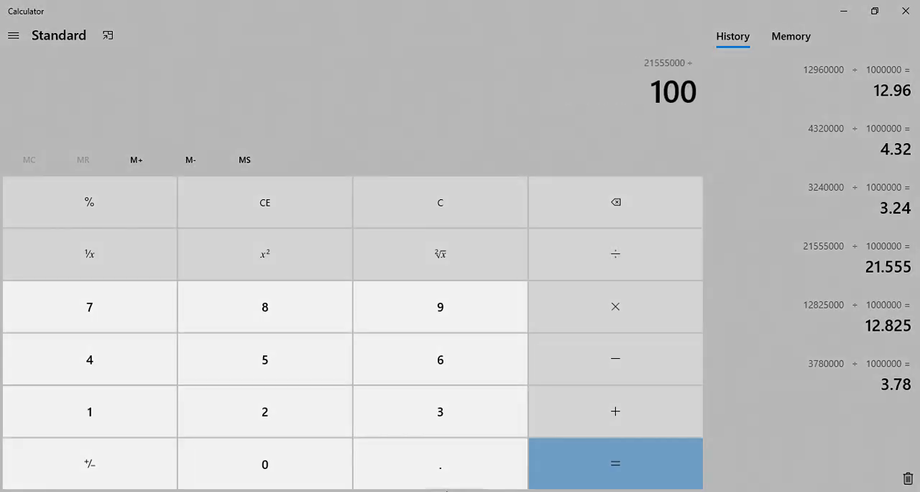
pyautogui.write('000000,000')
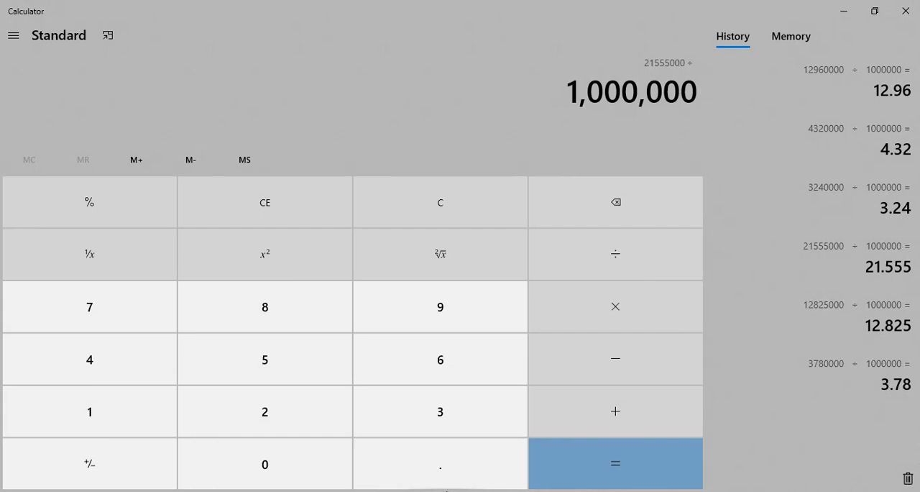
pyautogui.press('Return')
pyautogui.press('Escape')
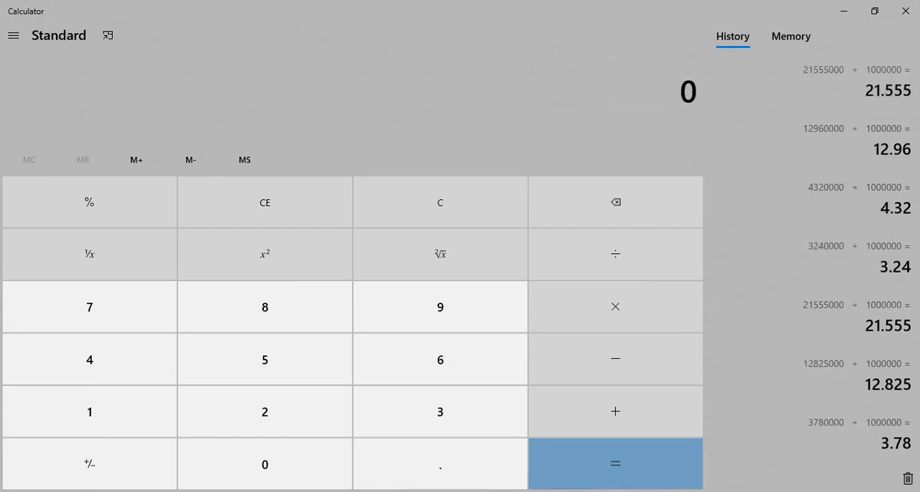
# Switch to Excel and enter 21.55 as the area for Portion 2 between grids 4 and 5
pyautogui.hotkey('alt', 'Tab')
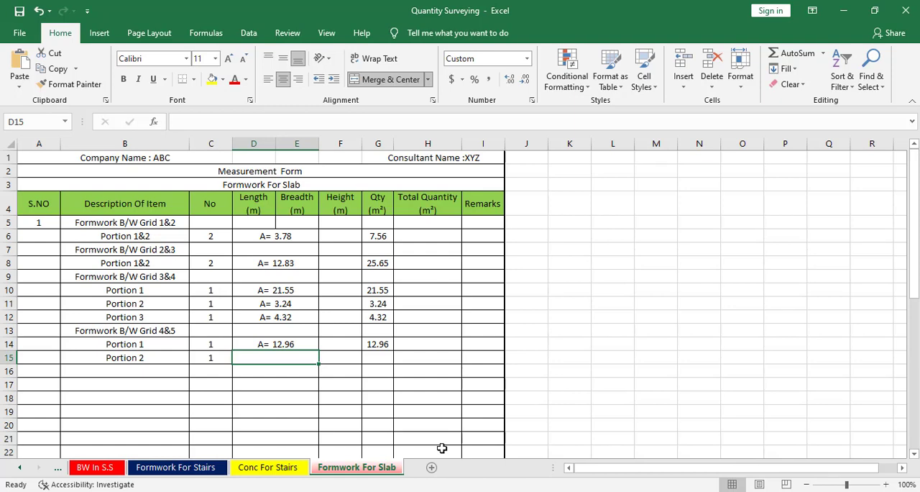
pyautogui.write('21.55')
pyautogui.press('Return')
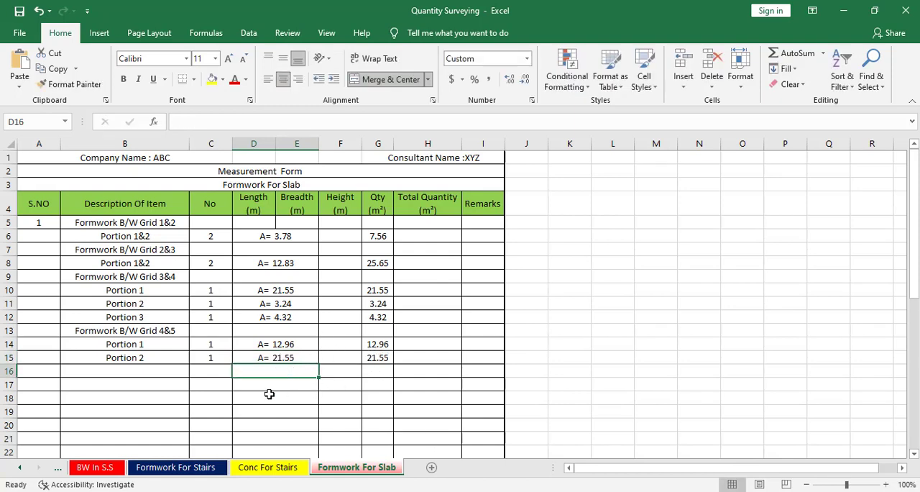
# Add a row labelled Stairs Deductions below Portion 2 with a No of -1
pyautogui.click(129, 357)
pyautogui.click(135, 370)
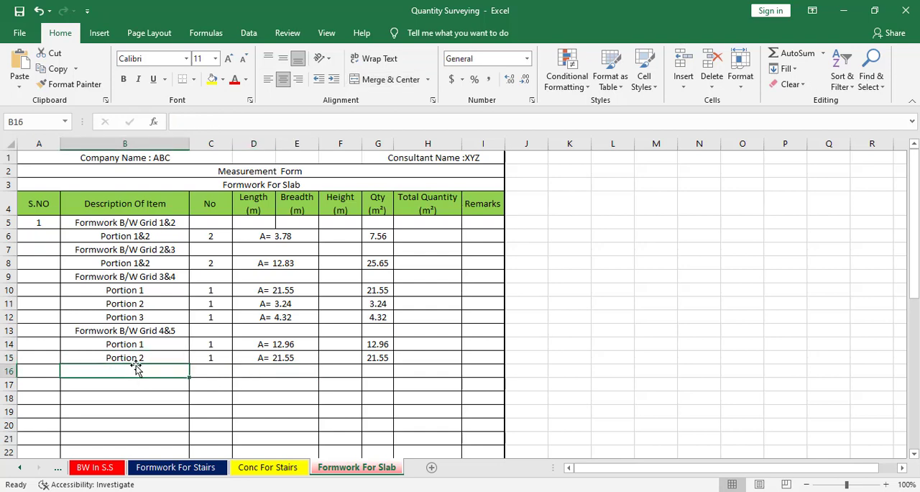
pyautogui.write('D')
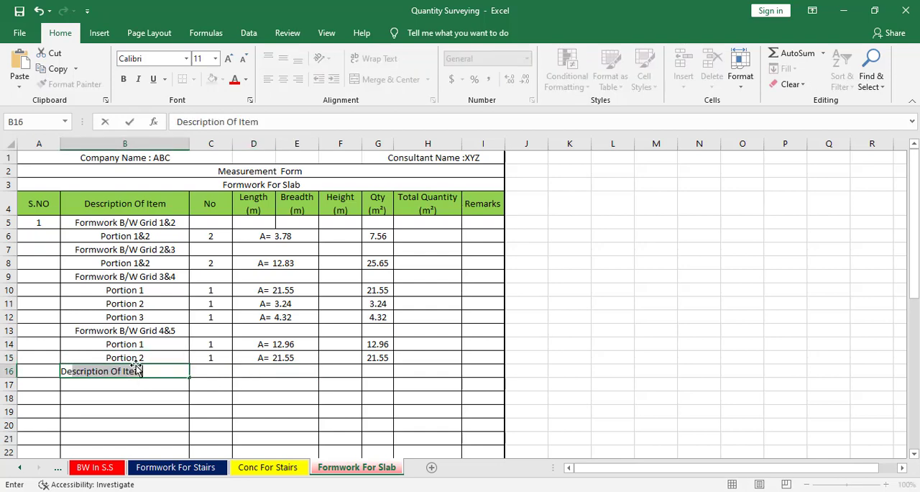
pyautogui.write('eud')
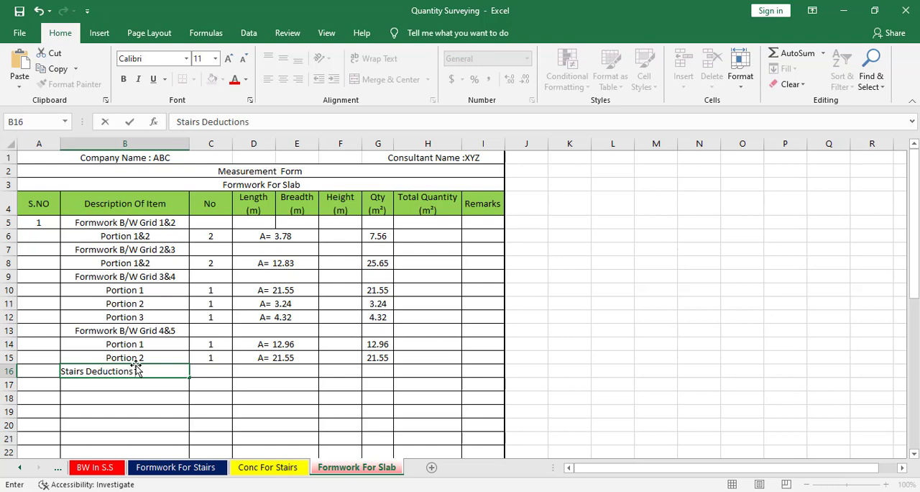
pyautogui.press('Tab')
pyautogui.write('-1')
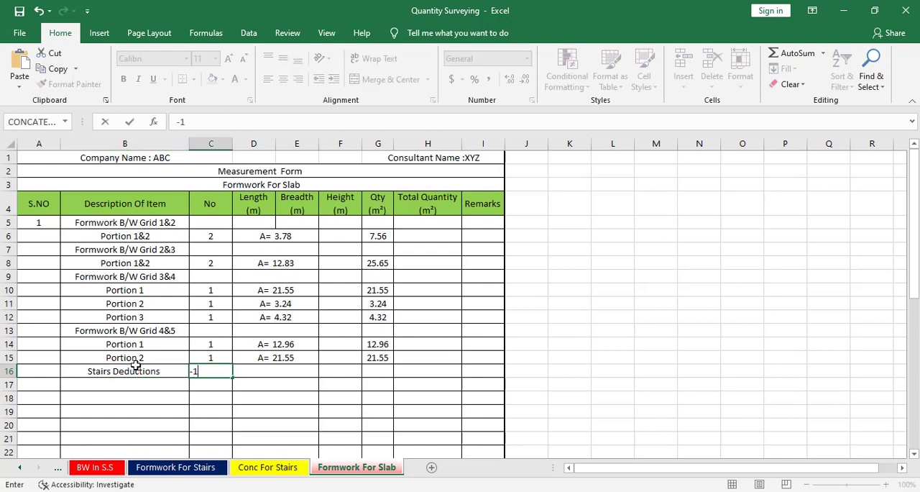
pyautogui.press('Tab')
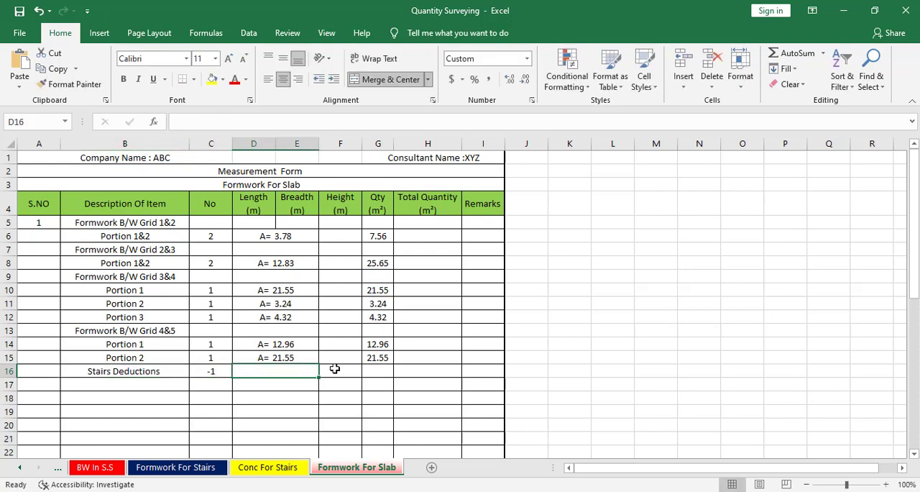
# Switch to AutoCAD and locate the stair room with door D4 in the floor plan
pyautogui.hotkey('alt', 'Tab')
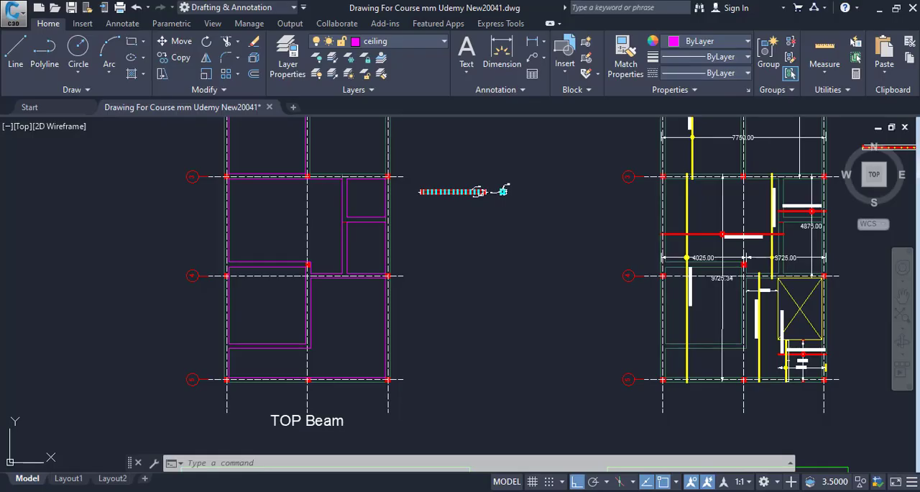
pyautogui.scroll(-4, 534, 419)
pyautogui.moveTo(532, 418); pyautogui.dragTo(518, 422)
pyautogui.moveTo(525, 374); pyautogui.dragTo(805, 370)
pyautogui.moveTo(291, 399); pyautogui.dragTo(780, 350)
pyautogui.moveTo(396, 386); pyautogui.dragTo(586, 386)
pyautogui.moveTo(247, 388); pyautogui.dragTo(503, 377)
pyautogui.moveTo(400, 378); pyautogui.dragTo(462, 368)
pyautogui.scroll(7, 372, 289)
pyautogui.scroll(4, 243, 300)
pyautogui.moveTo(237, 305); pyautogui.dragTo(524, 220)
pyautogui.scroll(-4, 458, 253)
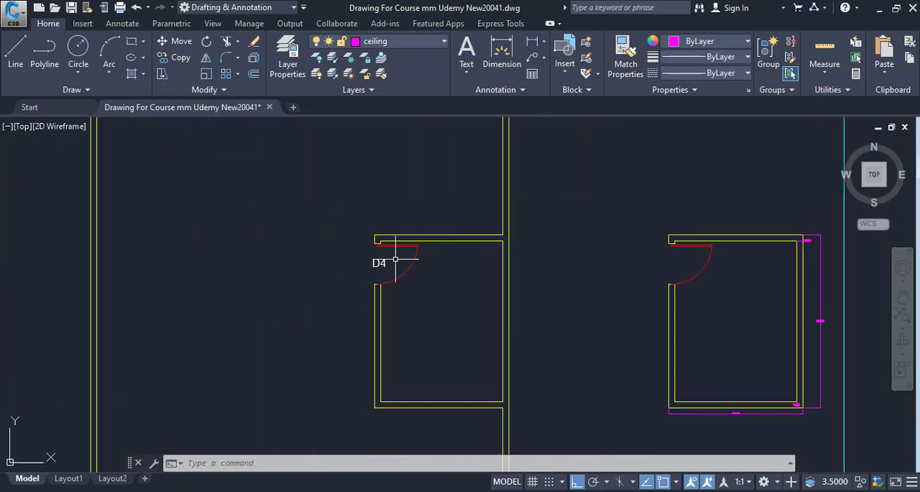
pyautogui.moveTo(381, 251); pyautogui.dragTo(298, 239)
# Draw a 2287.5 by 3000 mm rectangle between opposite inner wall corners of the stair room with door D4
pyautogui.press('Escape')
pyautogui.write('re')
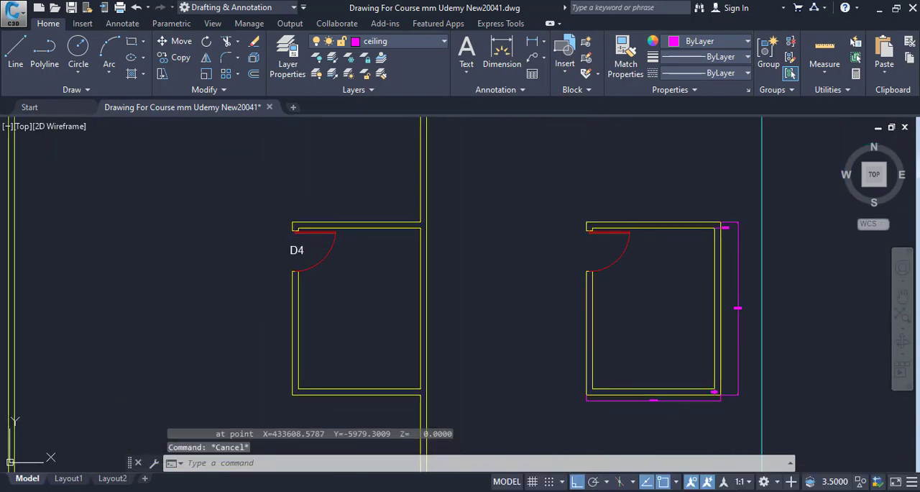
pyautogui.press('Return')
pyautogui.scroll(5, 301, 230)
pyautogui.click(203, 249)
pyautogui.scroll(-5, 290, 387)
pyautogui.moveTo(290, 386); pyautogui.dragTo(292, 255)
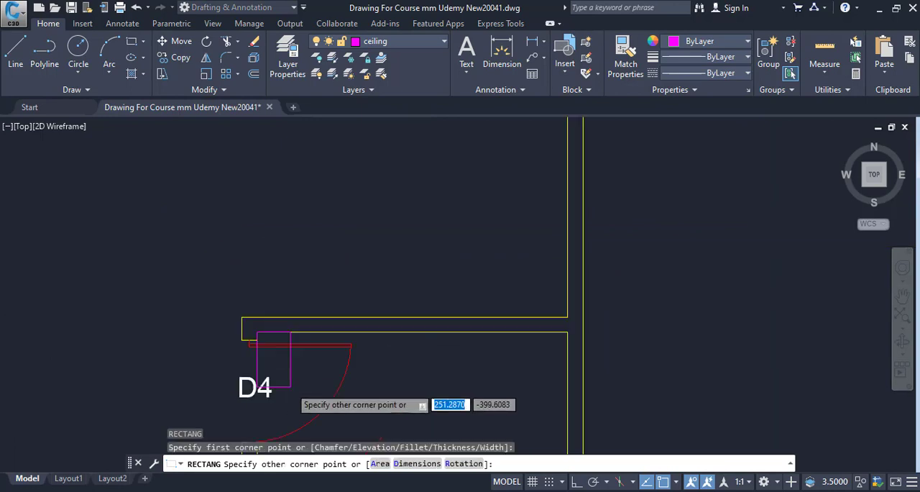
pyautogui.moveTo(357, 374); pyautogui.dragTo(323, 216)
pyautogui.moveTo(438, 388); pyautogui.dragTo(411, 236)
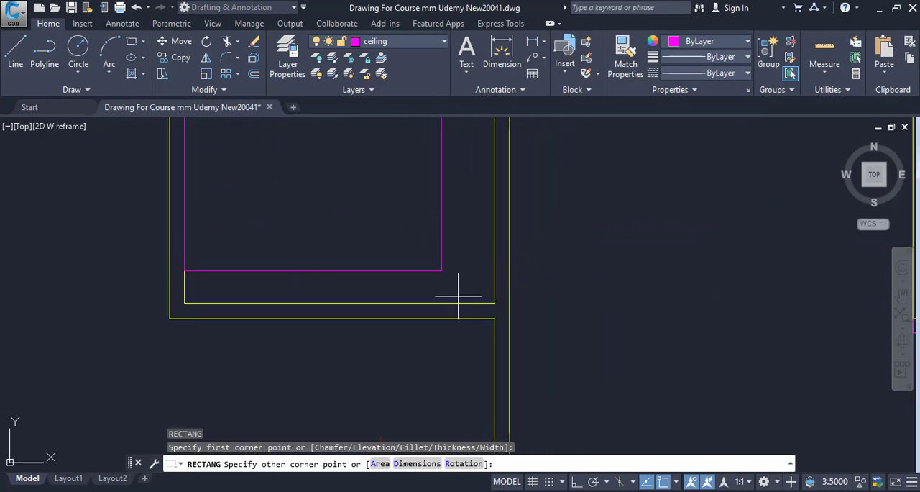
pyautogui.click(495, 303)
pyautogui.press('Escape')
# List the properties of the stair room rectangle and copy its area value without the decimals
pyautogui.click(355, 305)
pyautogui.write('li')
pyautogui.press('Return')
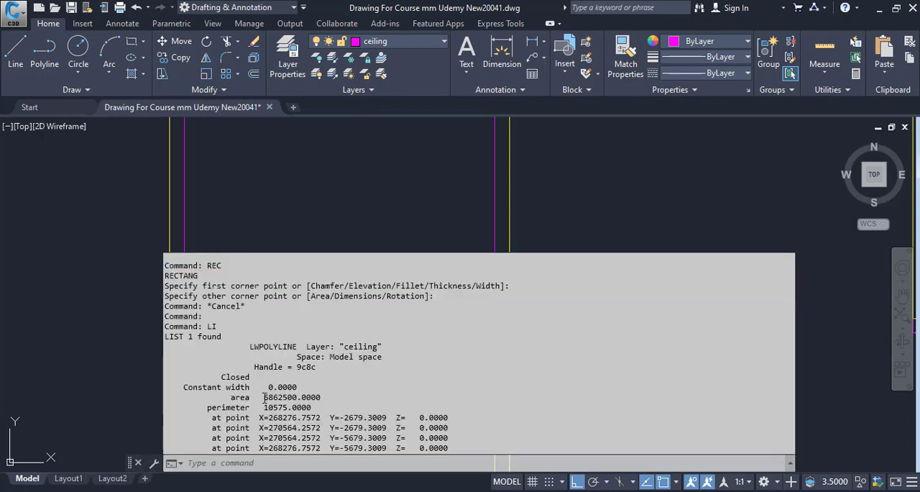
pyautogui.moveTo(297, 401)
pyautogui.mouseDown()
pyautogui.moveTo(310, 409)
pyautogui.moveTo(297, 400)
pyautogui.mouseUp()
pyautogui.rightClick(297, 395)
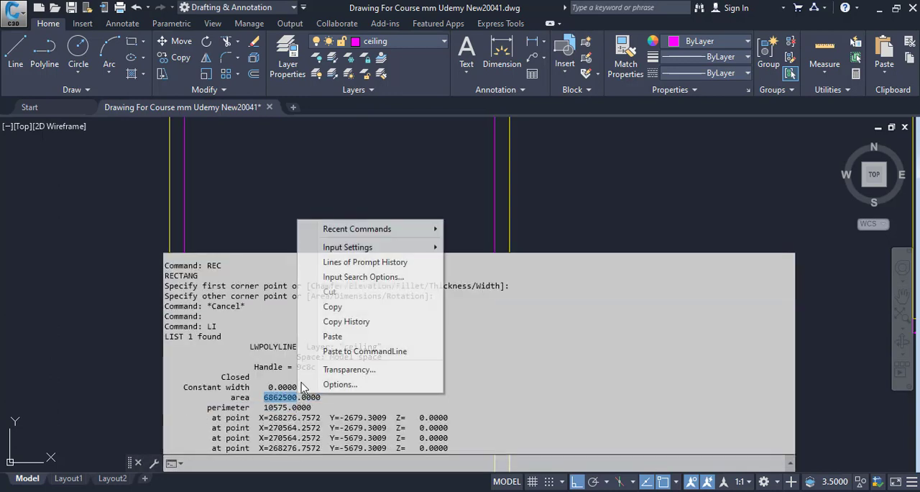
pyautogui.click(332, 307)
# Switch to Calculator and divide the copied area 6862500 by 1000000
pyautogui.hotkey('alt', 'Tab')
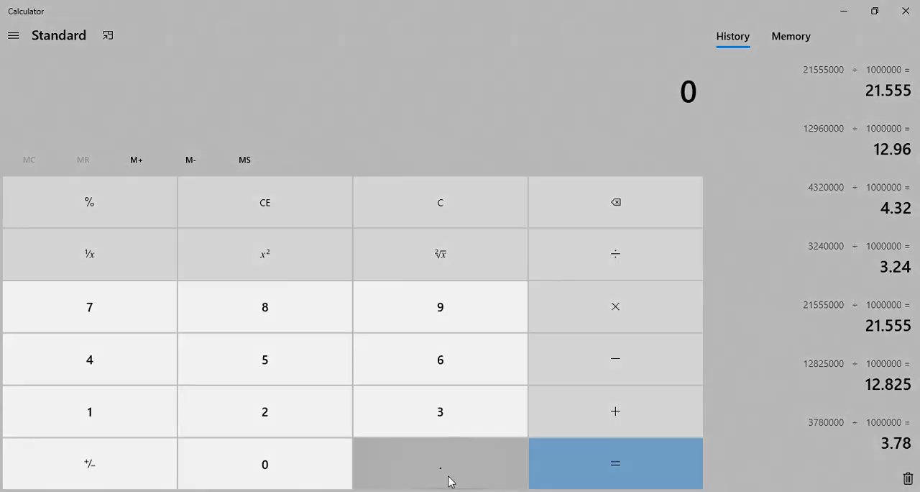
pyautogui.hotkey('ctrl', 'v')
pyautogui.press('/')
pyautogui.write('1000000')
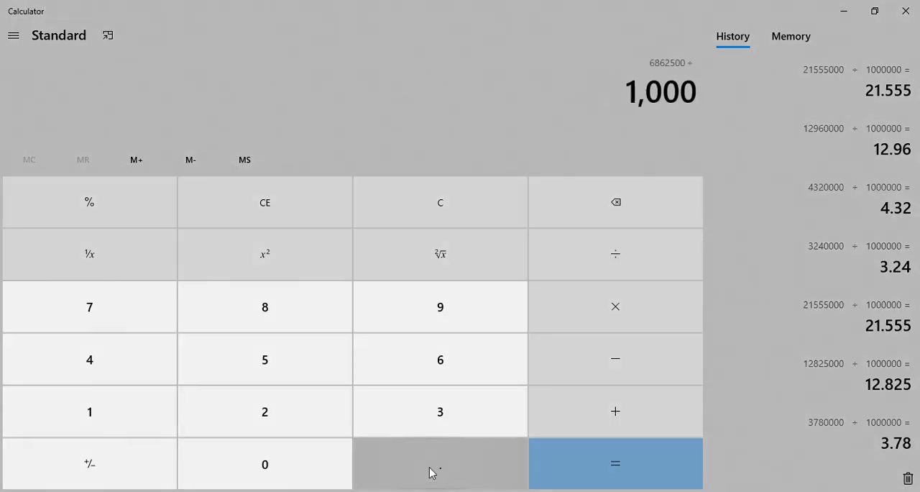
pyautogui.press('Return')
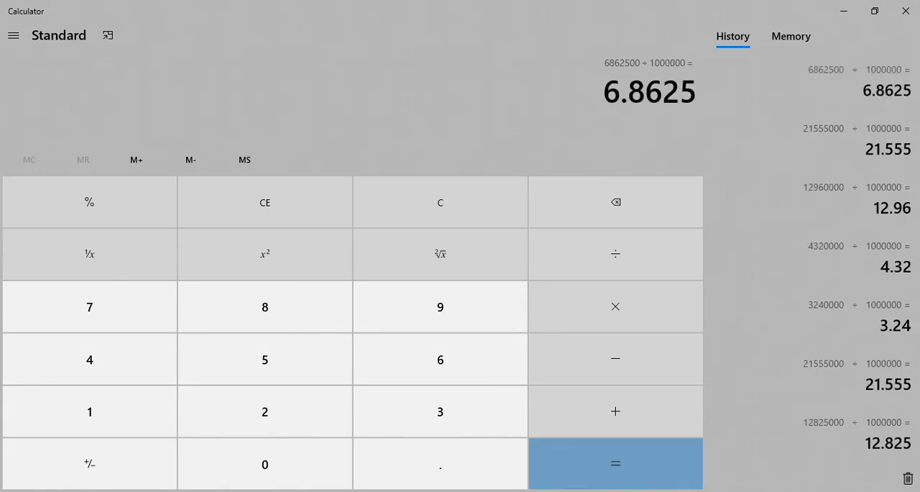
# Switch to Excel and enter 6.86 as the area for the Stairs Deductions row
pyautogui.hotkey('alt', 'Tab')
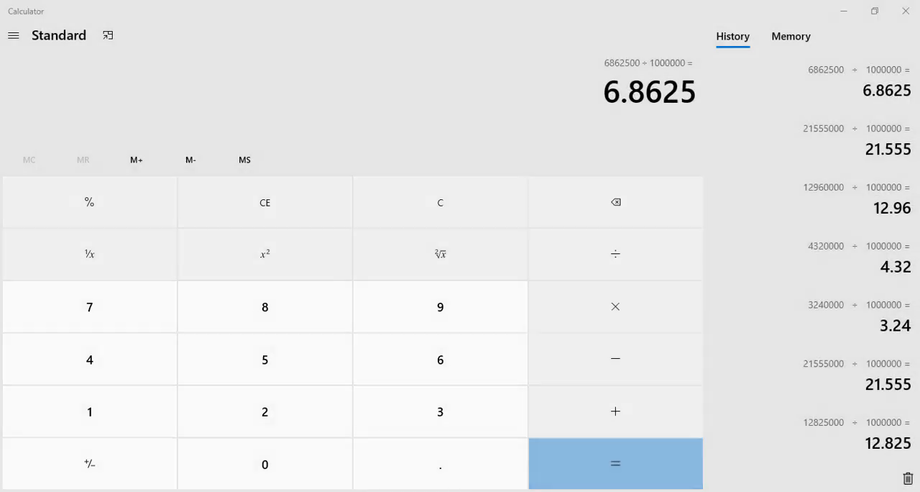
pyautogui.hotkey('alt', 'Tab')
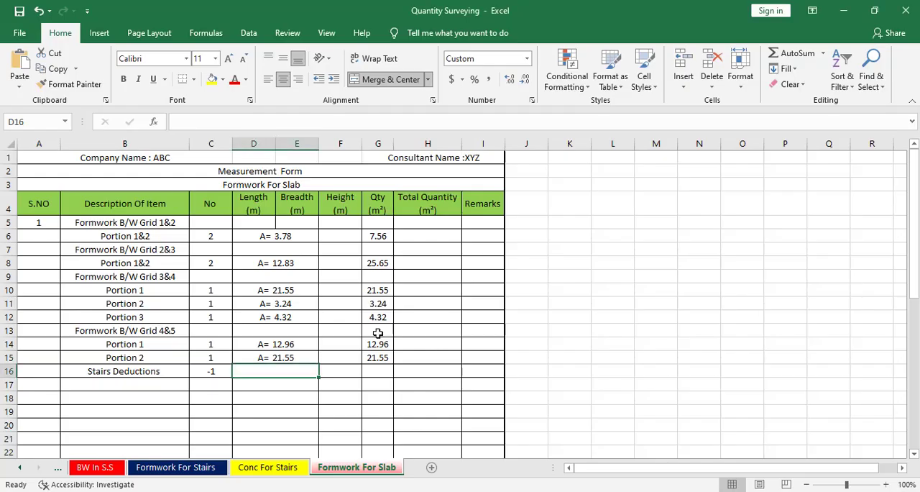
pyautogui.write('6.')
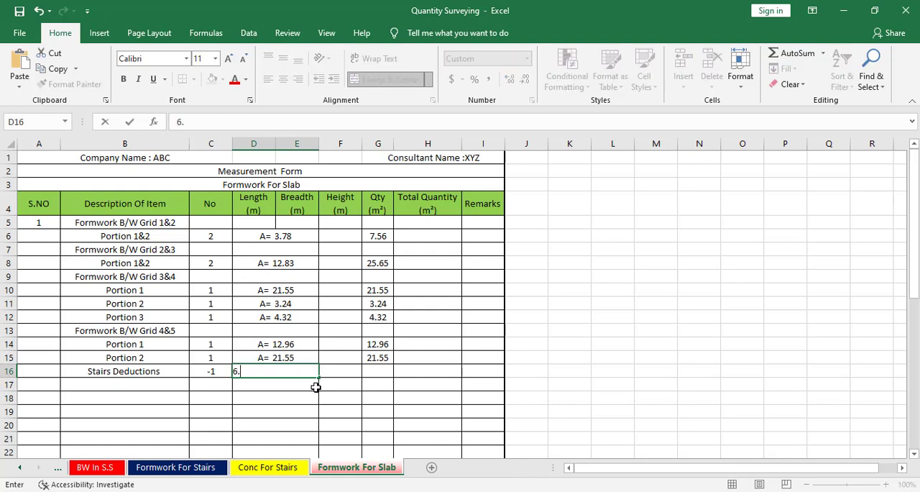
pyautogui.press('Return')
# Check the total quantity formula in the green total row against the Qty column entries
pyautogui.scroll(-9, 386, 371)
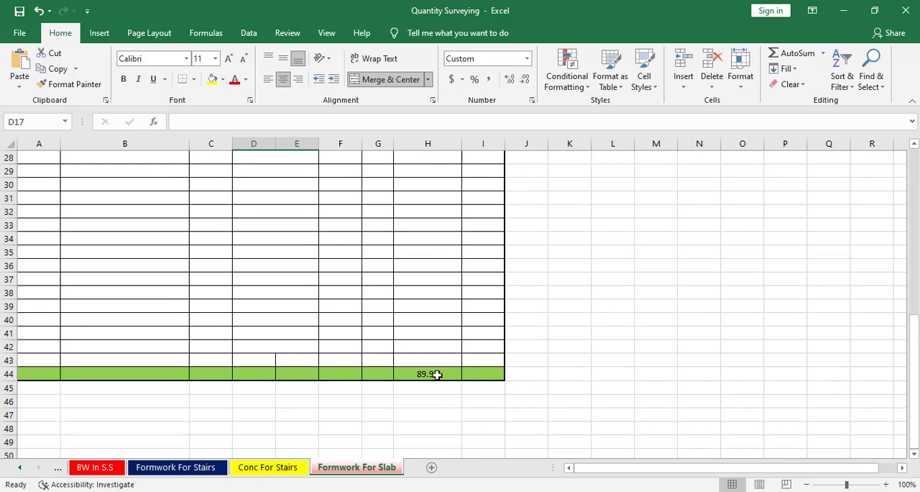
pyautogui.doubleClick(436, 379)
pyautogui.scroll(8, 456, 410)
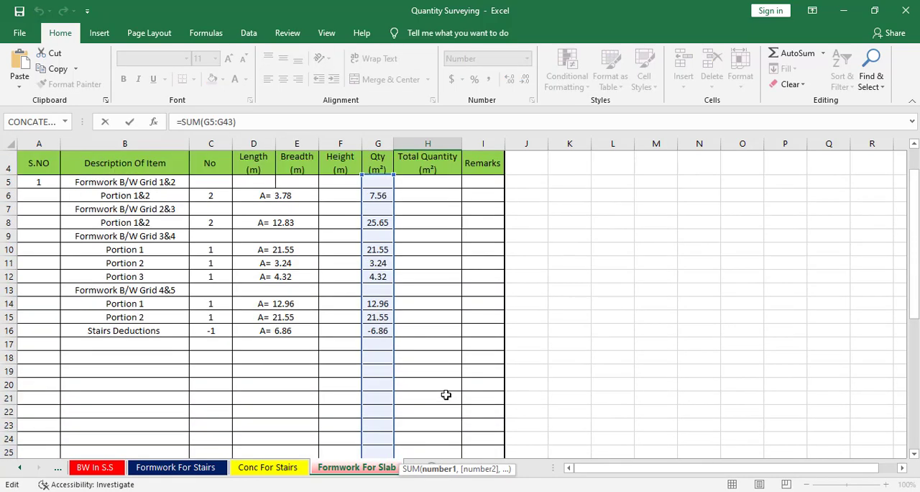
pyautogui.press('Escape')
pyautogui.scroll(-8, 446, 395)
pyautogui.scroll(1, 444, 392)
pyautogui.doubleClick(434, 399)
pyautogui.press('Escape')
pyautogui.scroll(6, 471, 395)
pyautogui.scroll(2, 468, 400)
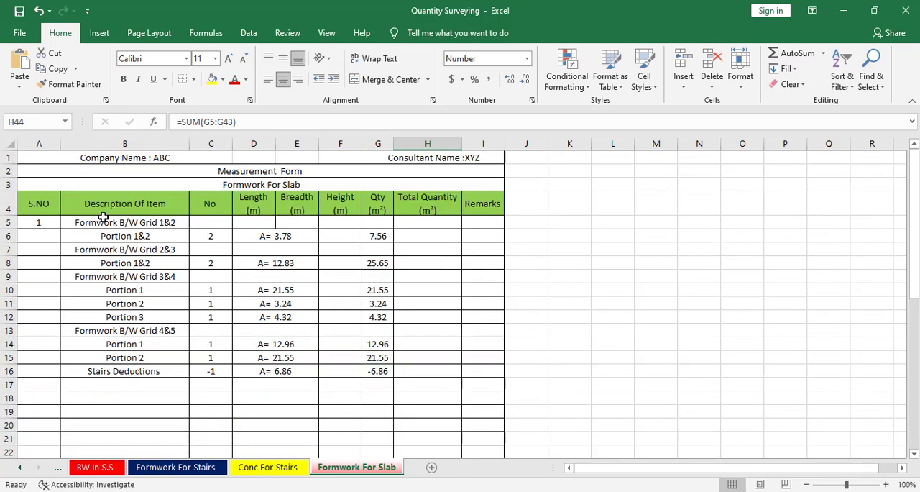
# Switch to AutoCAD and examine the traced slab bays on the TOP Beam plan
pyautogui.hotkey('alt', 'Tab')
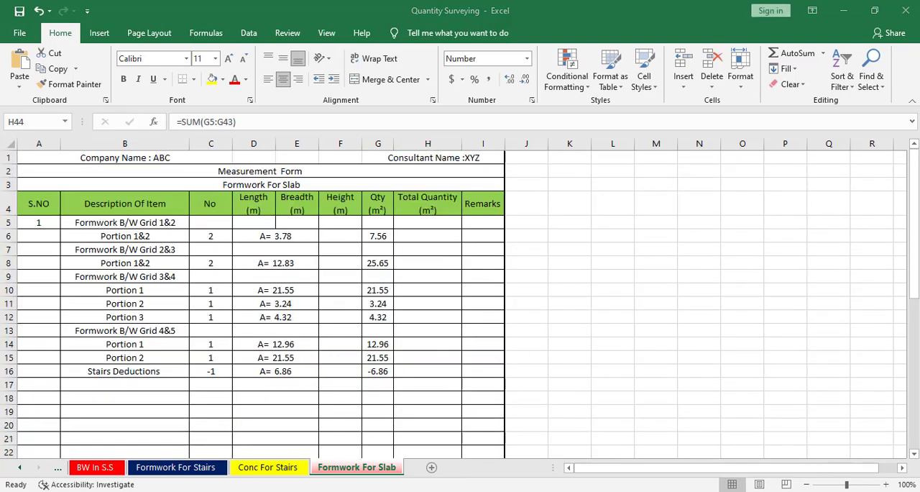
pyautogui.scroll(-11, 507, 417)
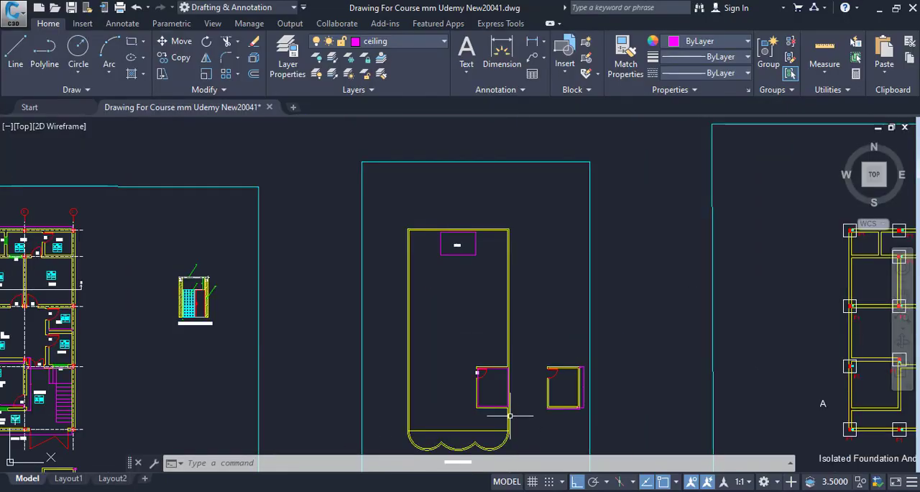
pyautogui.moveTo(556, 388)
pyautogui.mouseDown()
pyautogui.moveTo(630, 396)
pyautogui.moveTo(304, 395)
pyautogui.mouseUp()
pyautogui.moveTo(732, 390); pyautogui.dragTo(430, 370)
pyautogui.moveTo(647, 368); pyautogui.dragTo(387, 367)
pyautogui.scroll(4, 460, 340)
pyautogui.moveTo(462, 346); pyautogui.dragTo(472, 370)
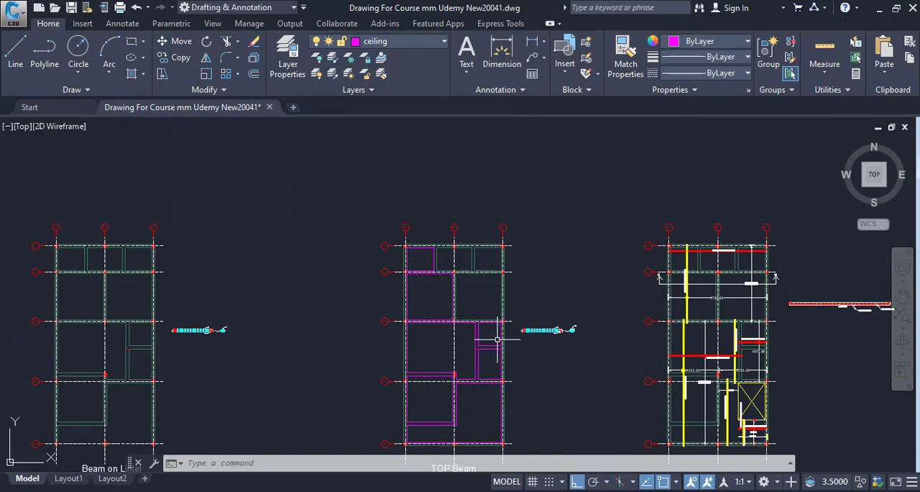
# Examine the curved front shade on the Roof And Mumty Plan and compare it with the front edge of the Ground Floor plan
pyautogui.moveTo(506, 370); pyautogui.dragTo(499, 276)
pyautogui.moveTo(491, 323)
pyautogui.mouseDown()
pyautogui.moveTo(499, 362)
pyautogui.moveTo(628, 333)
pyautogui.mouseUp()
pyautogui.scroll(-2, 581, 352)
pyautogui.moveTo(441, 379); pyautogui.dragTo(638, 346)
pyautogui.moveTo(395, 367); pyautogui.dragTo(587, 354)
pyautogui.moveTo(336, 358)
pyautogui.mouseDown()
pyautogui.moveTo(683, 364)
pyautogui.moveTo(542, 366)
pyautogui.mouseUp()
pyautogui.moveTo(363, 366)
pyautogui.mouseDown()
pyautogui.moveTo(533, 366)
pyautogui.moveTo(526, 408)
pyautogui.mouseUp()
pyautogui.scroll(8, 396, 358)
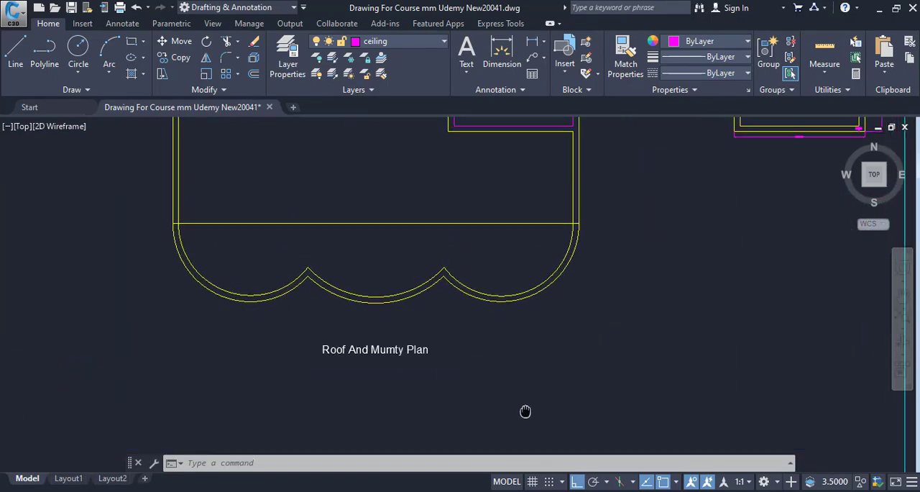
pyautogui.click(112, 190)
pyautogui.click(635, 320)
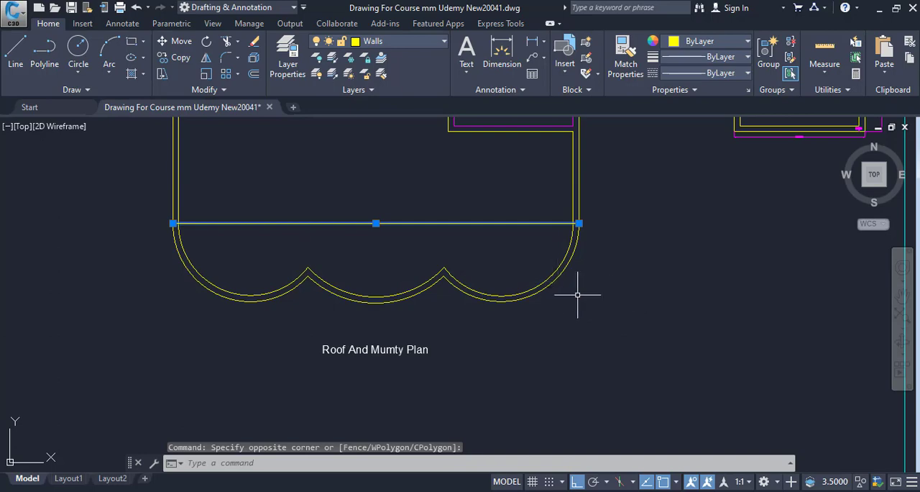
pyautogui.press('Escape')
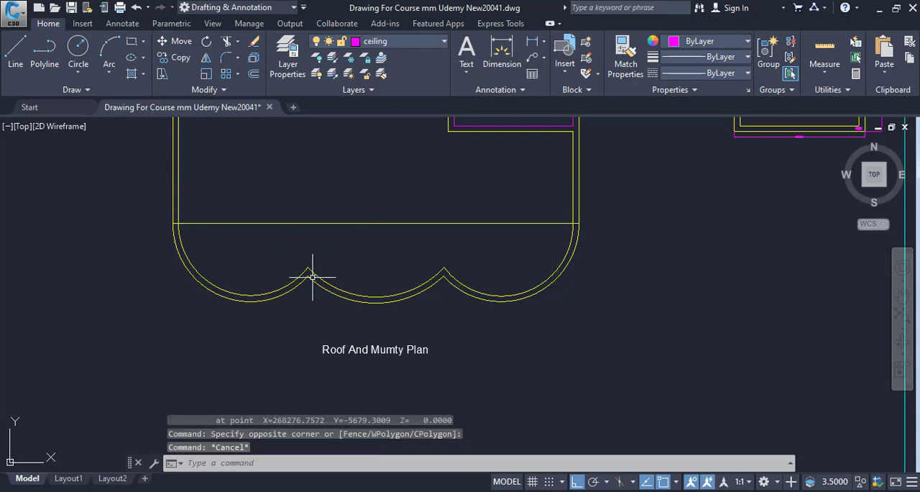
pyautogui.scroll(-6, 642, 330)
pyautogui.moveTo(410, 347); pyautogui.dragTo(495, 330)
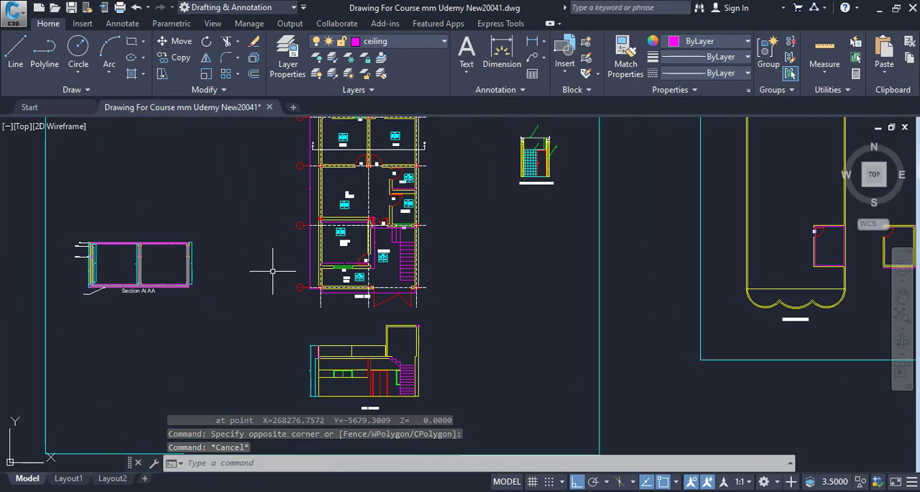
pyautogui.scroll(4, 372, 289)
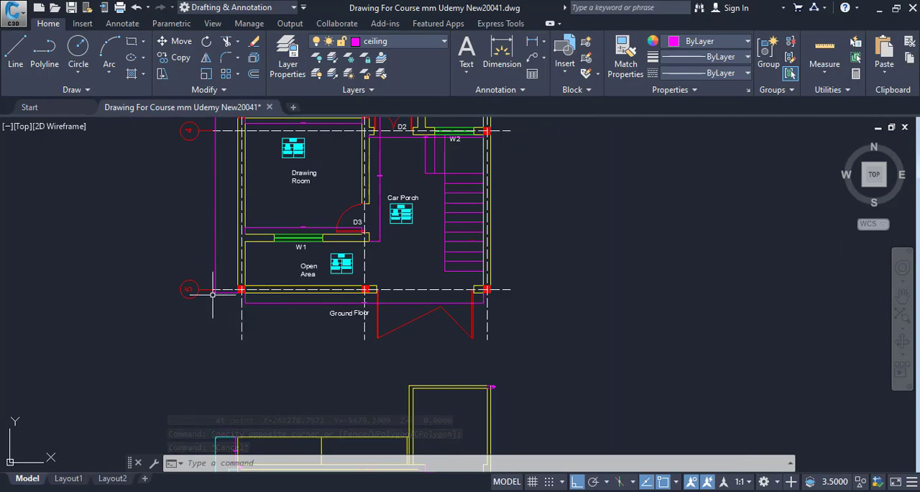
pyautogui.scroll(-4, 543, 340)
pyautogui.moveTo(541, 345); pyautogui.dragTo(234, 291)
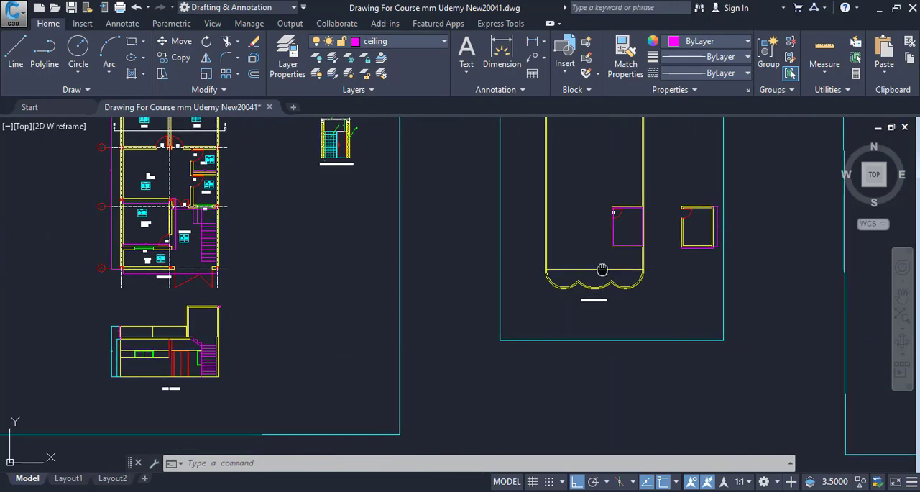
pyautogui.scroll(4, 605, 277)
pyautogui.moveTo(605, 280); pyautogui.dragTo(400, 282)
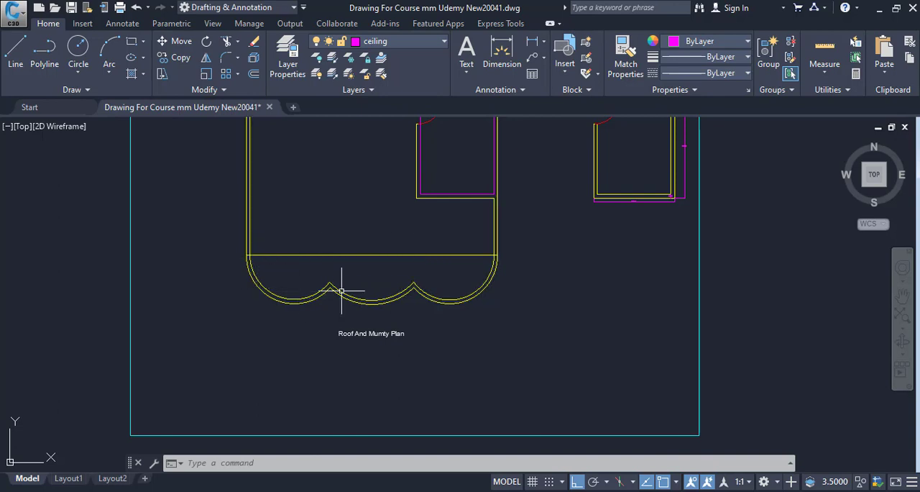
pyautogui.scroll(5, 510, 249)
pyautogui.scroll(4, 581, 259)
pyautogui.press('Escape')
pyautogui.press('Escape')
pyautogui.write('p')
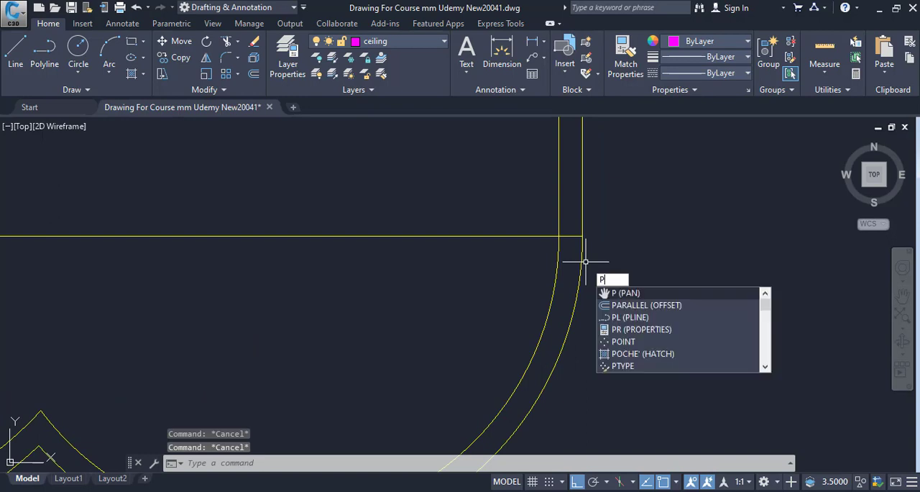
pyautogui.press('Escape')
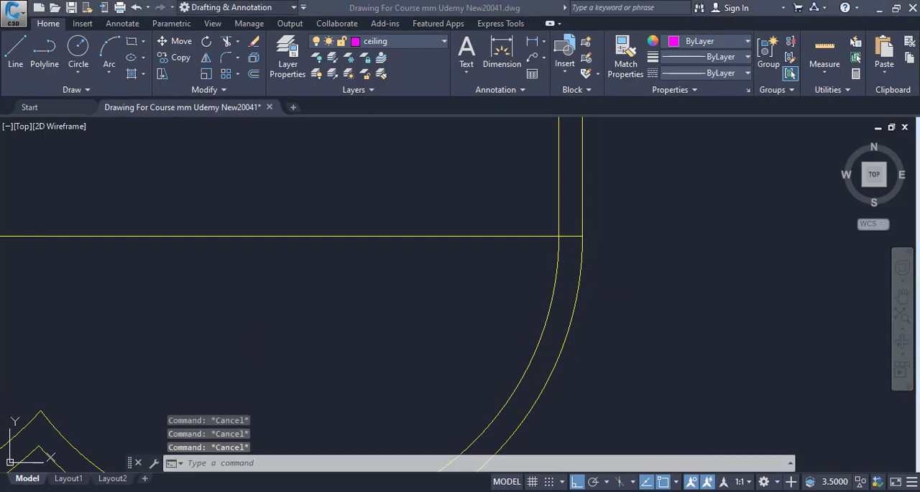
# Switch to Excel and add a Shade Formwork row below Stairs Deductions with No set to 1
pyautogui.click(361, 491)
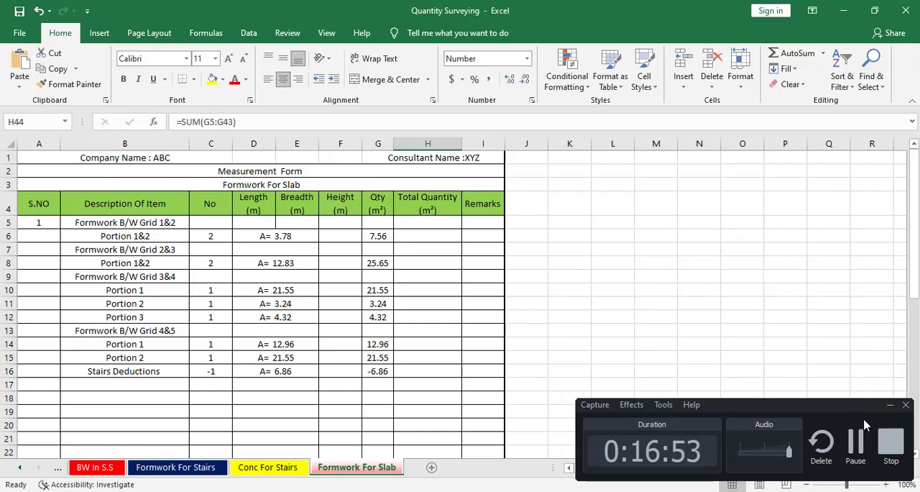
pyautogui.click(889, 407)
pyautogui.click(150, 385)
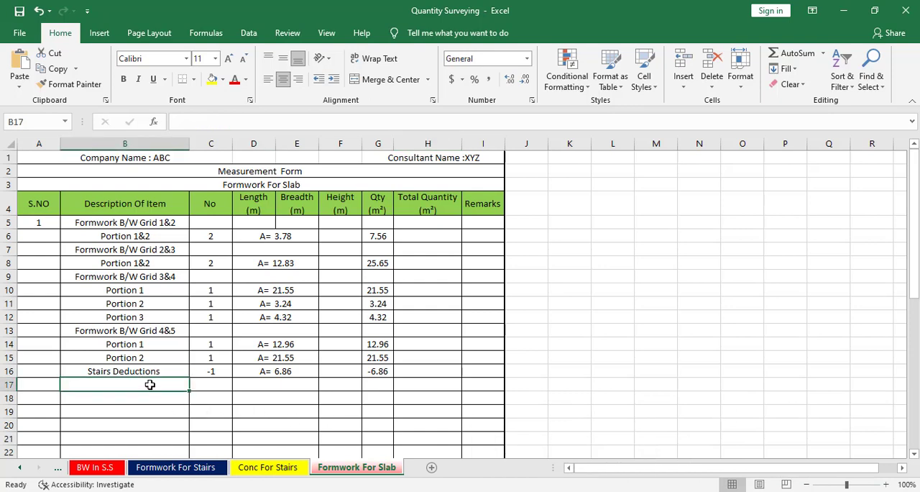
pyautogui.click(114, 386)
pyautogui.write('Shade For')
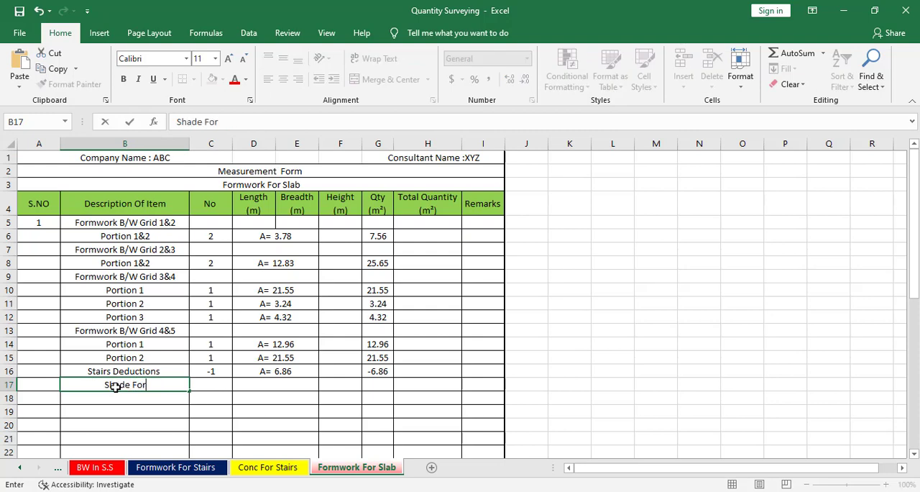
pyautogui.write('mwork')
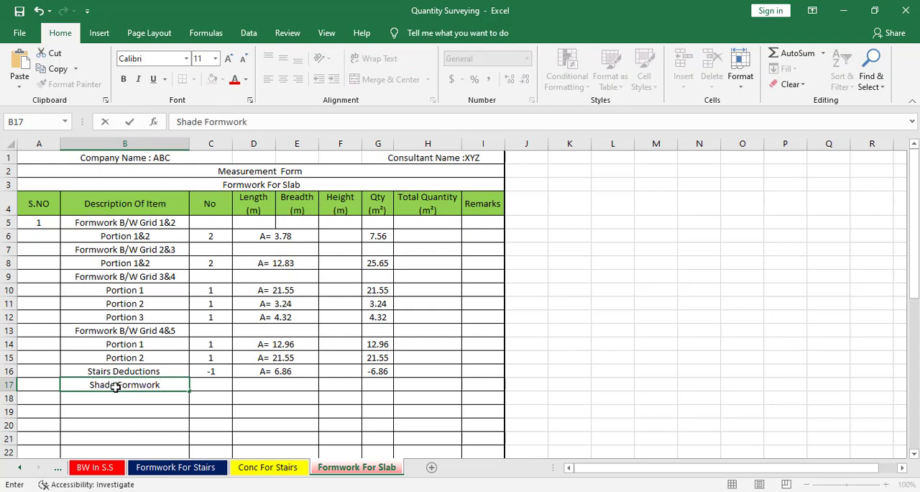
pyautogui.press('Return')
pyautogui.click(220, 383)
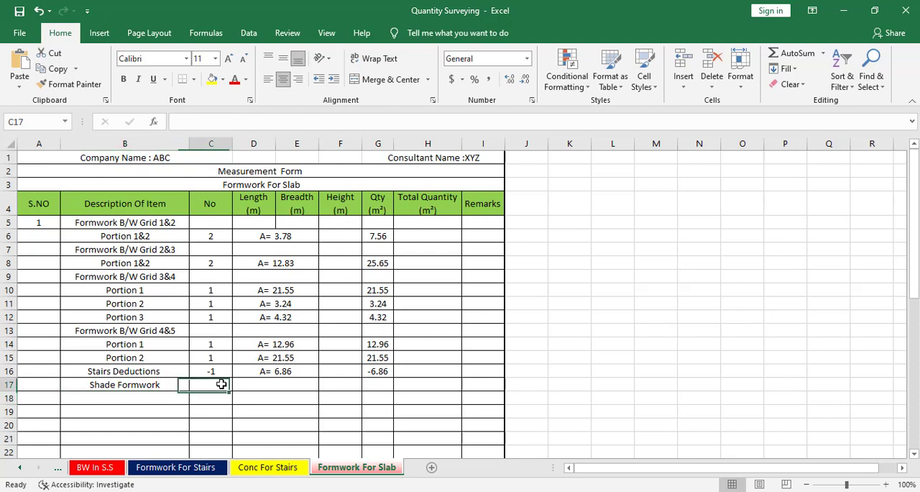
pyautogui.write('1')
pyautogui.press('Tab')
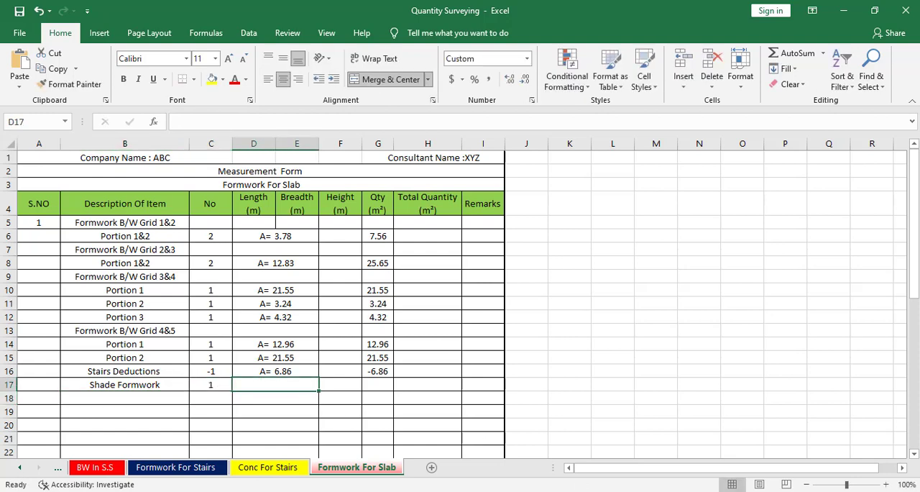
# Switch to AutoCAD and inspect the outer scalloped edge of the shade and its junction with the outer wall line
pyautogui.hotkey('alt', 'Tab')
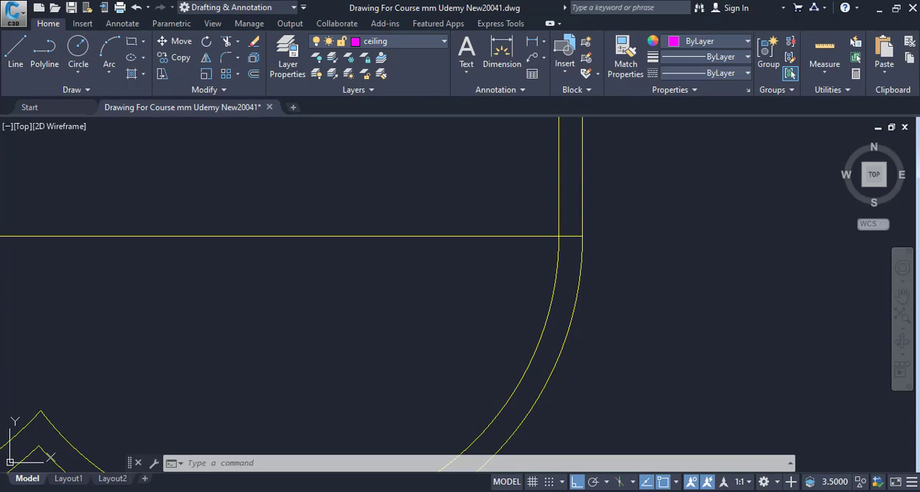
pyautogui.scroll(-7, 508, 370)
pyautogui.moveTo(515, 350); pyautogui.dragTo(667, 323)
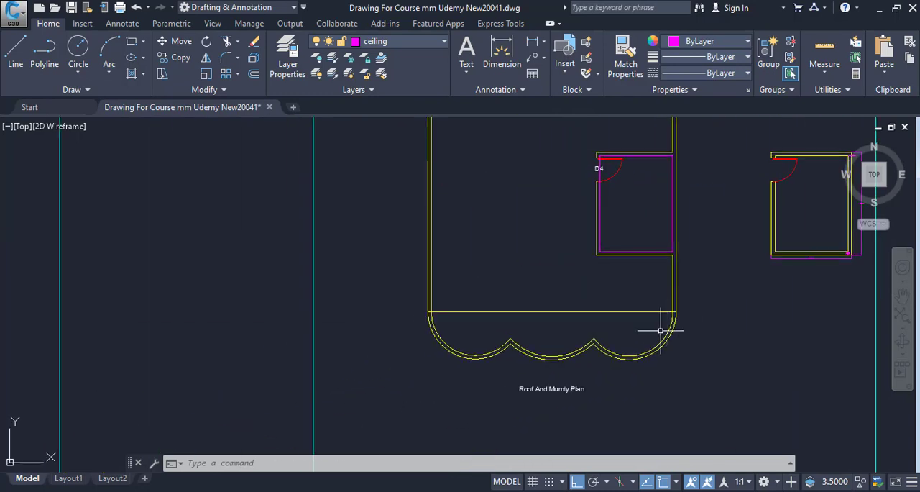
pyautogui.moveTo(550, 368); pyautogui.dragTo(452, 359)
pyautogui.scroll(5, 517, 357)
pyautogui.moveTo(633, 312)
pyautogui.mouseDown()
pyautogui.moveTo(684, 334)
pyautogui.moveTo(643, 361)
pyautogui.mouseUp()
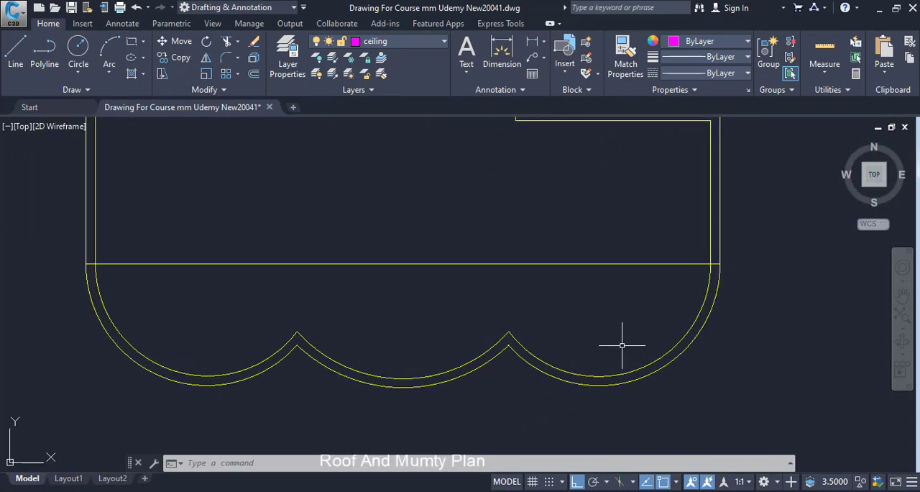
pyautogui.scroll(3, 683, 323)
pyautogui.scroll(2, 635, 280)
pyautogui.moveTo(633, 298)
pyautogui.mouseDown()
pyautogui.moveTo(789, 278)
pyautogui.moveTo(546, 336)
pyautogui.mouseUp()
pyautogui.scroll(-3, 602, 303)
pyautogui.scroll(3, 577, 312)
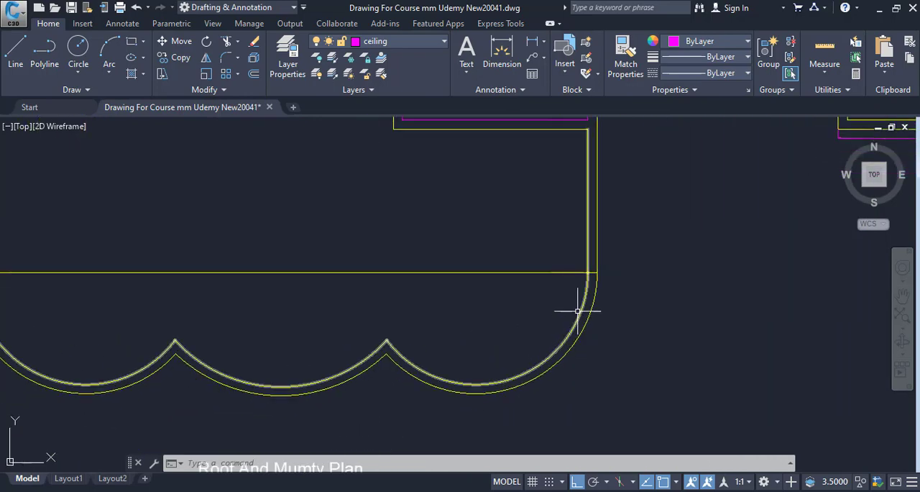
pyautogui.moveTo(579, 311); pyautogui.dragTo(820, 334)
pyautogui.moveTo(607, 371); pyautogui.dragTo(472, 381)
pyautogui.moveTo(666, 306); pyautogui.dragTo(602, 318)
# Start a polyline at the right outer end of the shade's straight edge and trace the right outer lobe with a second-point arc
pyautogui.write('pl')
pyautogui.press('Return')
pyautogui.scroll(4, 598, 305)
pyautogui.scroll(4, 581, 252)
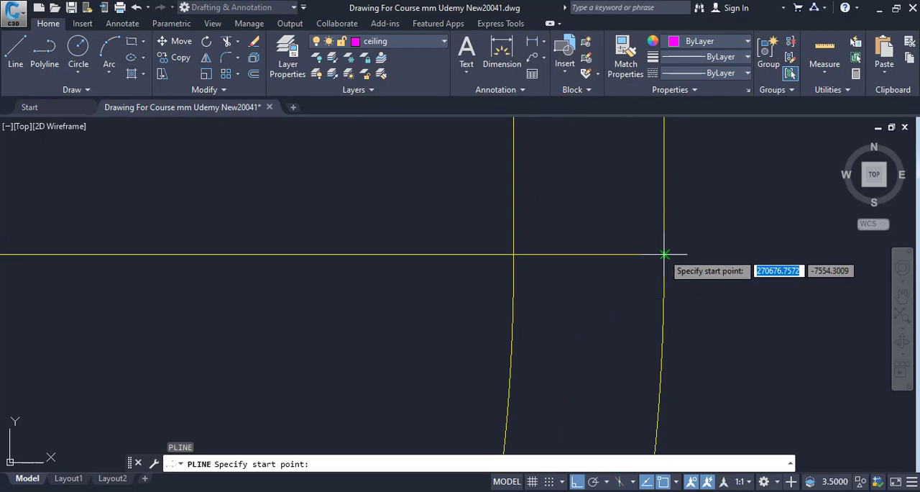
pyautogui.click(662, 253)
pyautogui.scroll(-4, 679, 359)
pyautogui.scroll(-6, 681, 304)
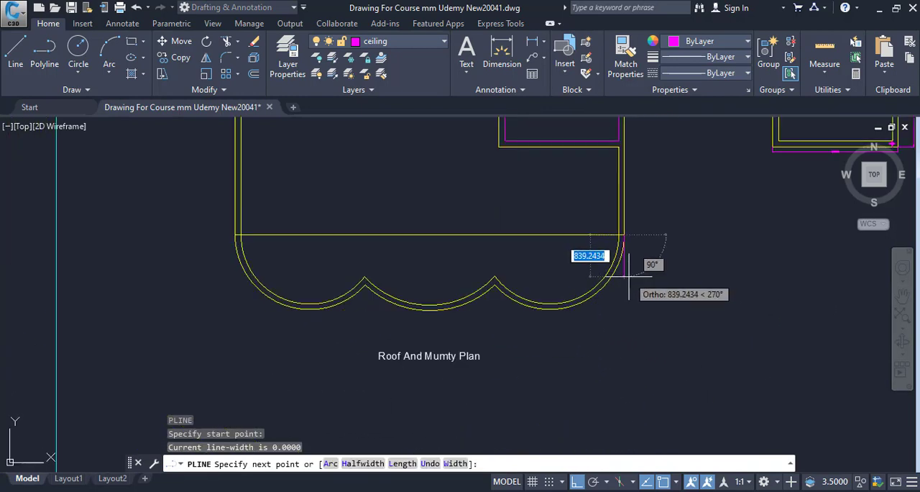
pyautogui.press('Return')
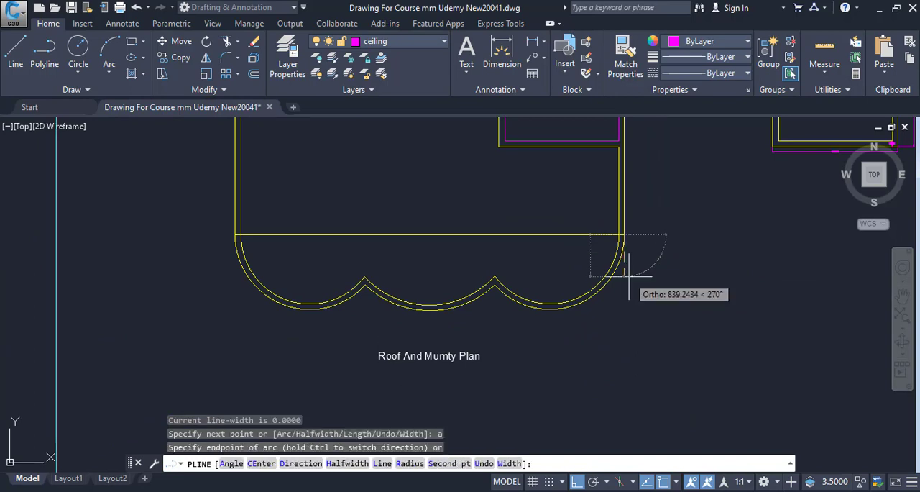
pyautogui.write('s')
pyautogui.press('Return')
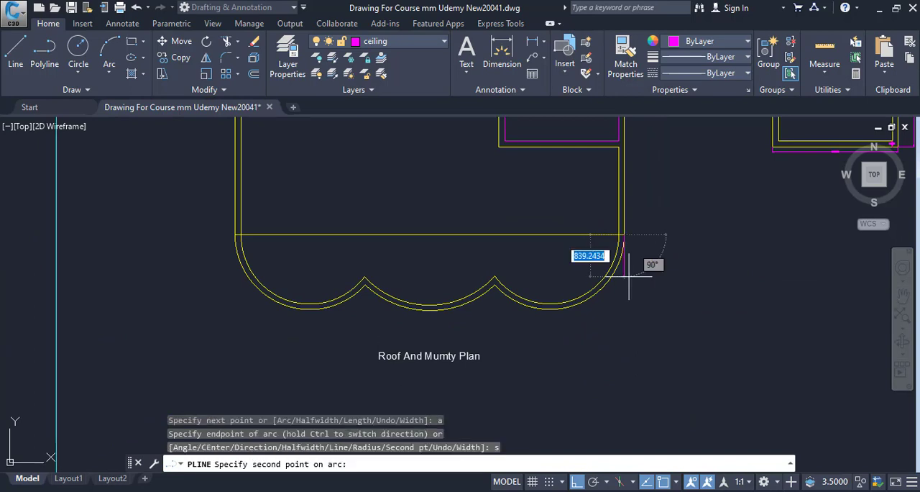
pyautogui.scroll(3, 606, 305)
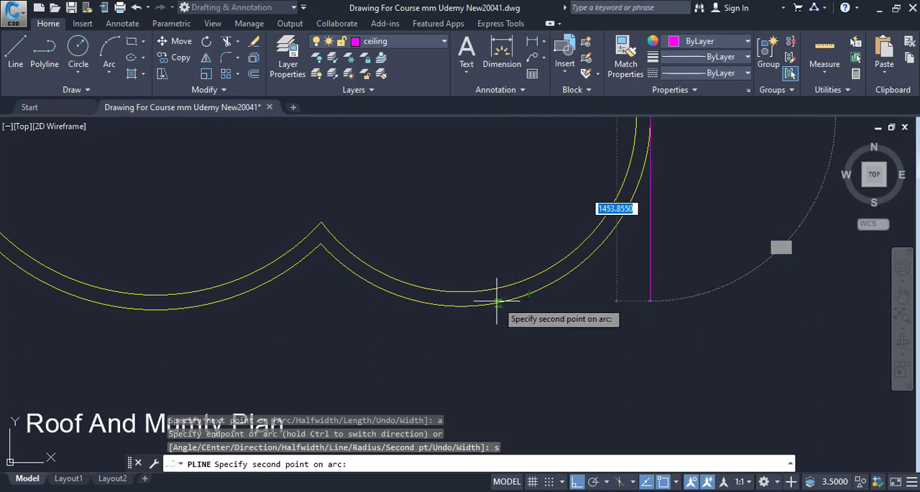
pyautogui.click(461, 305)
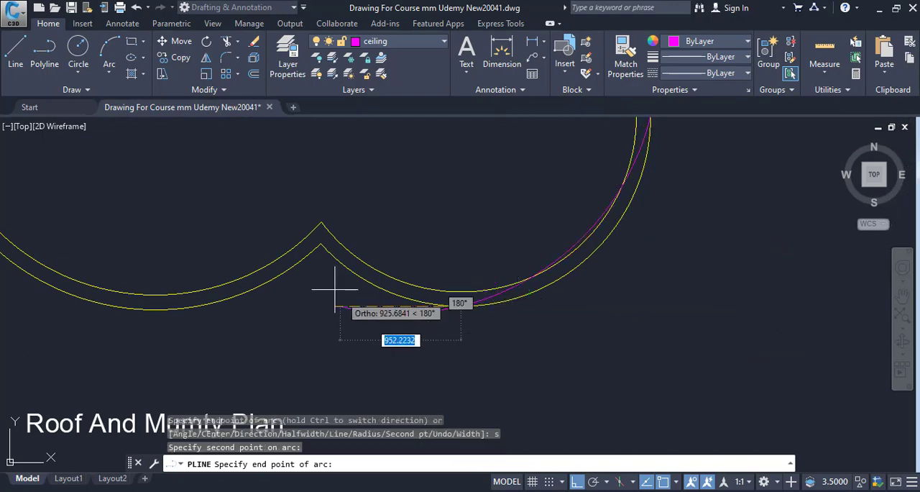
pyautogui.click(321, 243)
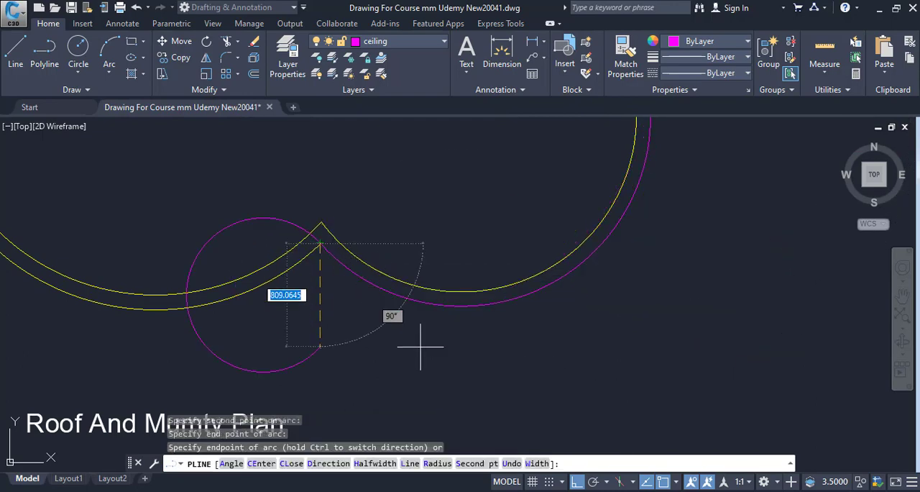
# Continue the polyline with a second-point arc along the outer edge of the shade's middle lobe to the next cusp
pyautogui.moveTo(440, 345); pyautogui.dragTo(616, 315)
pyautogui.write('s')
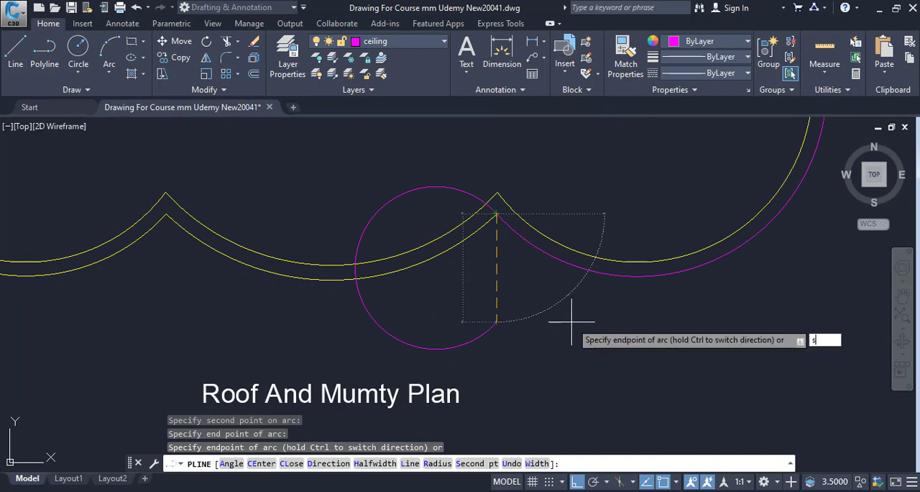
pyautogui.press('Return')
pyautogui.moveTo(542, 325); pyautogui.dragTo(676, 329)
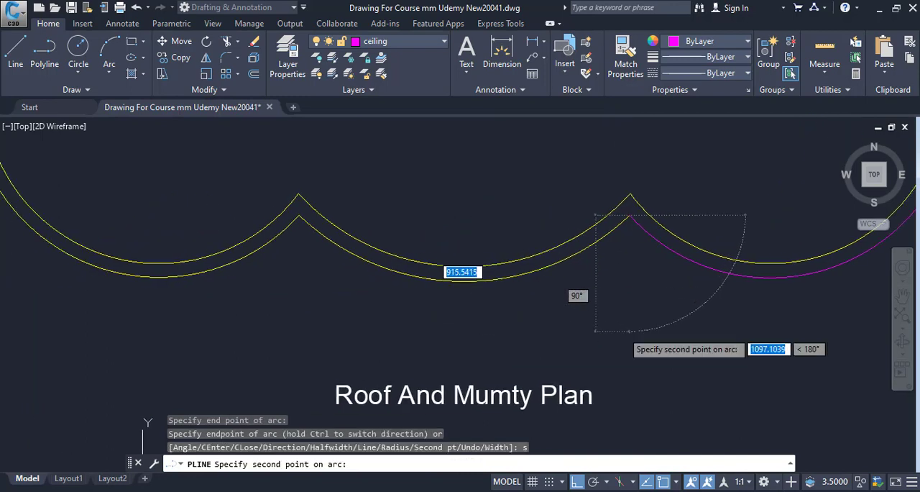
pyautogui.click(467, 265)
pyautogui.click(294, 213)
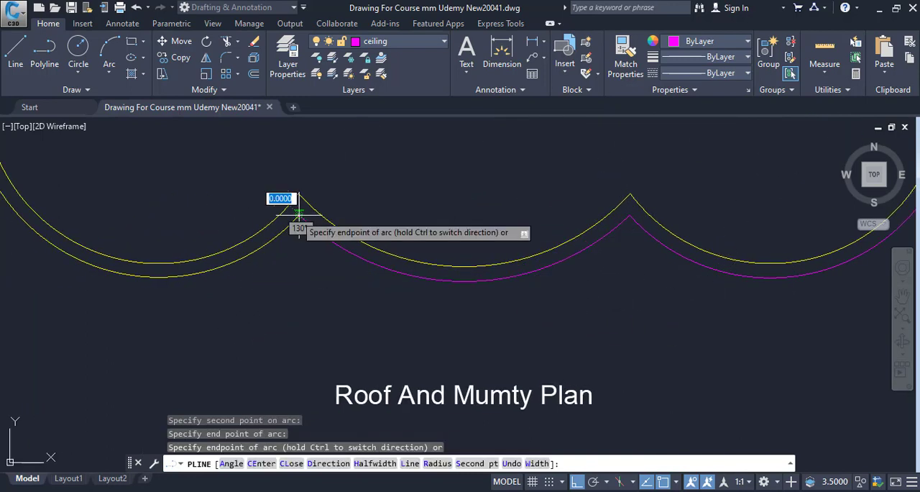
# Continue the polyline with a second-point arc along the left outer lobe, ending at the straight edge's left outer end
pyautogui.scroll(-5, 456, 274)
pyautogui.scroll(4, 564, 244)
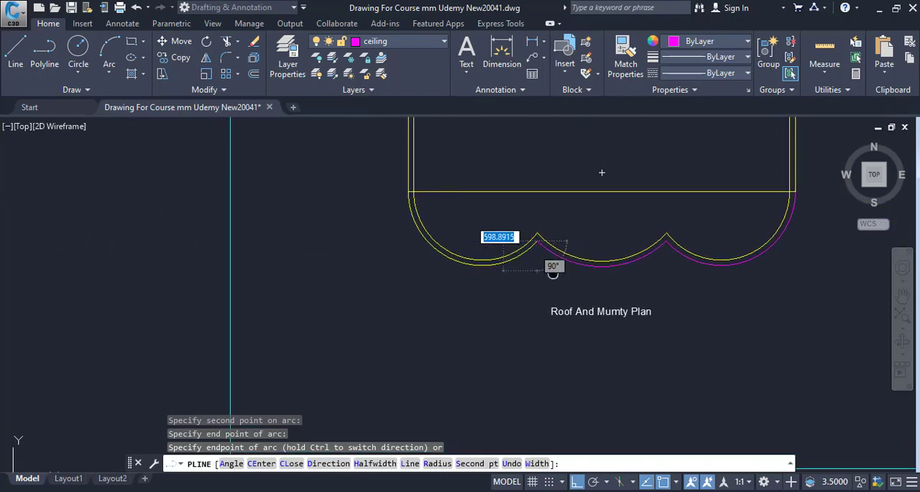
pyautogui.moveTo(402, 266); pyautogui.dragTo(415, 301)
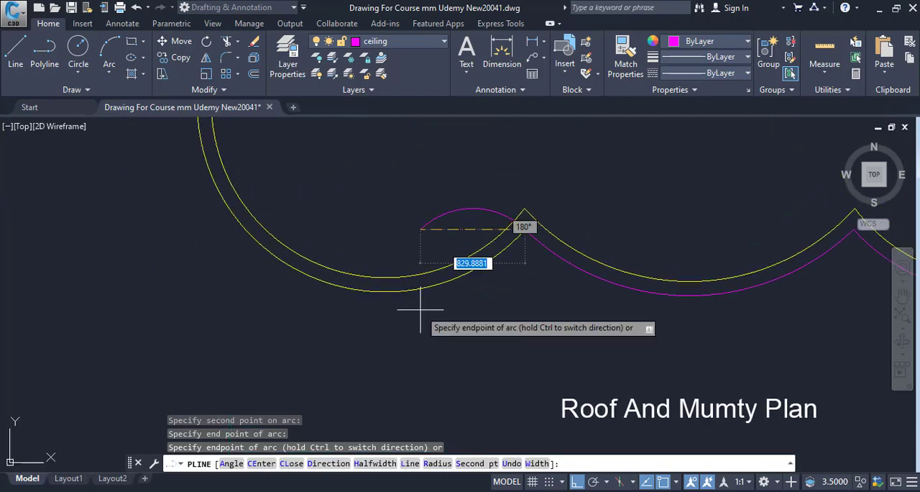
pyautogui.write('s')
pyautogui.press('Return')
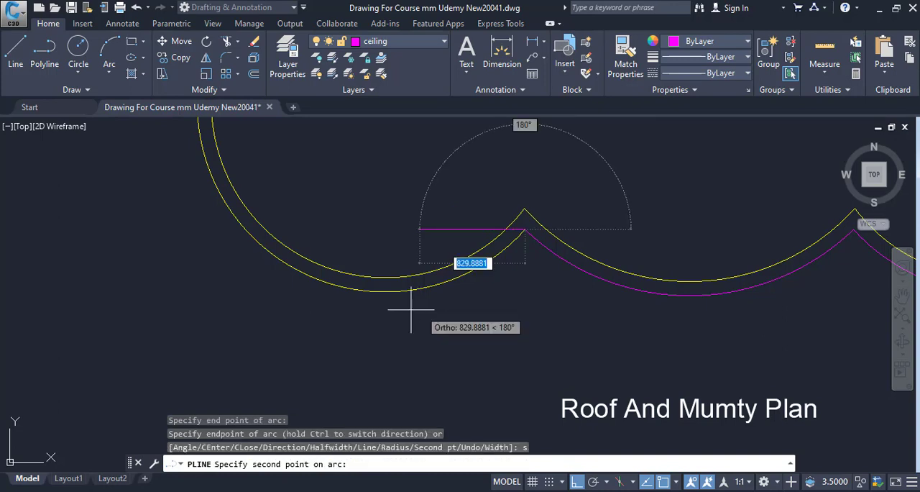
pyautogui.click(312, 267)
pyautogui.moveTo(373, 300); pyautogui.dragTo(436, 354)
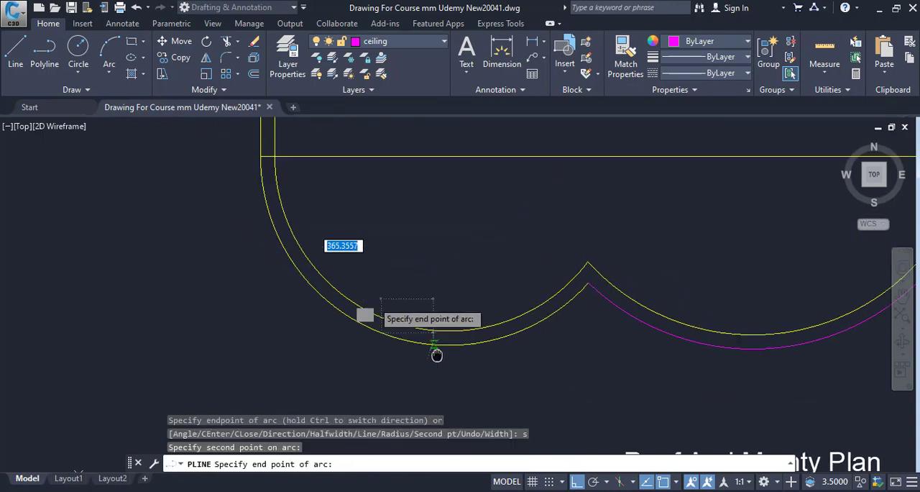
pyautogui.click(449, 156)
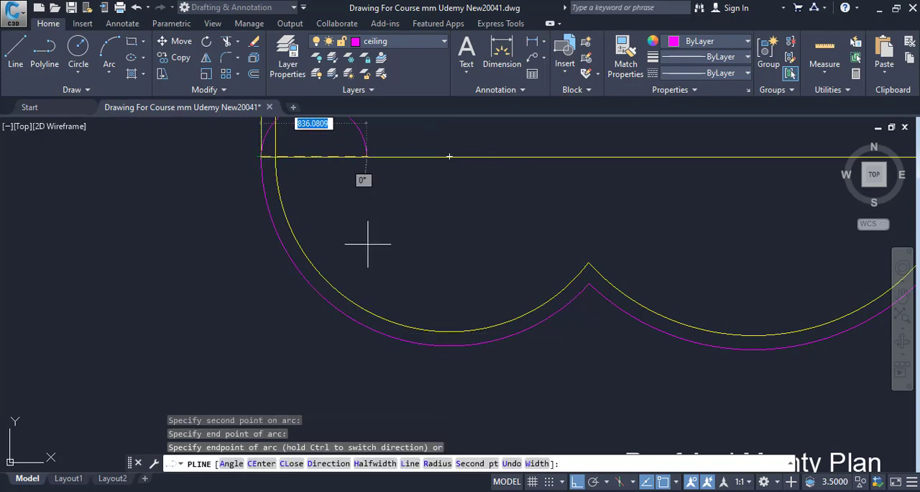
pyautogui.scroll(-4, 365, 242)
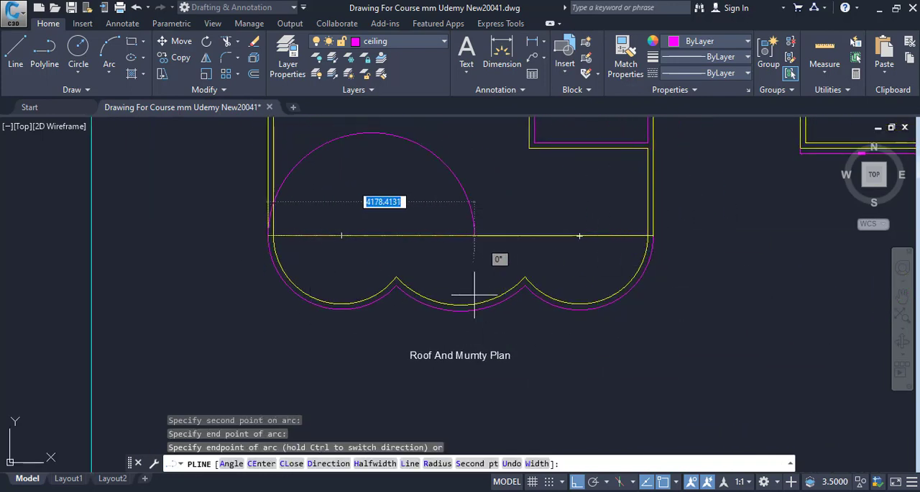
# Switch the polyline back to straight segments and draw along the shade's straight edge to its right outer end, finishing the outline
pyautogui.moveTo(335, 265); pyautogui.dragTo(338, 295)
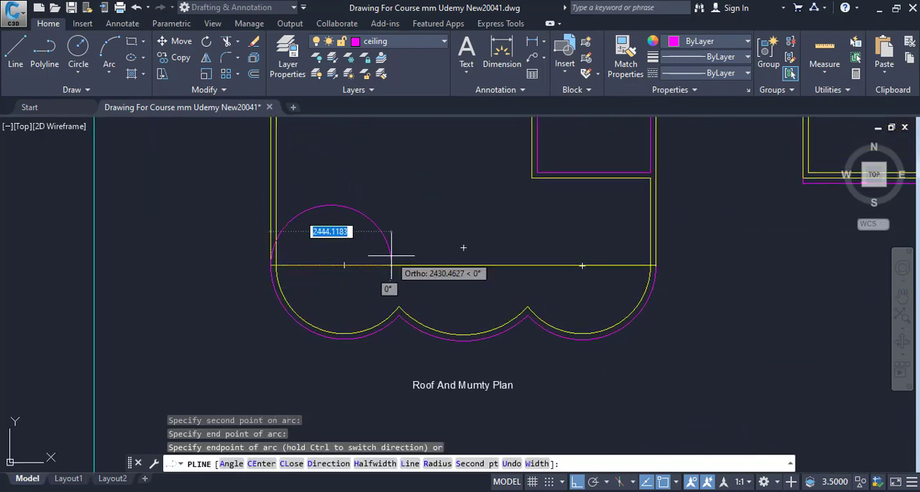
pyautogui.write('l')
pyautogui.press('Return')
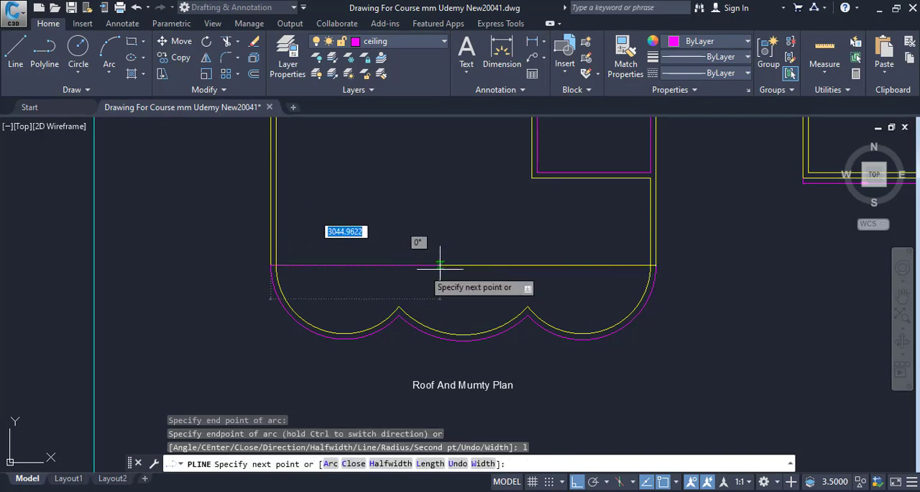
pyautogui.scroll(5, 279, 281)
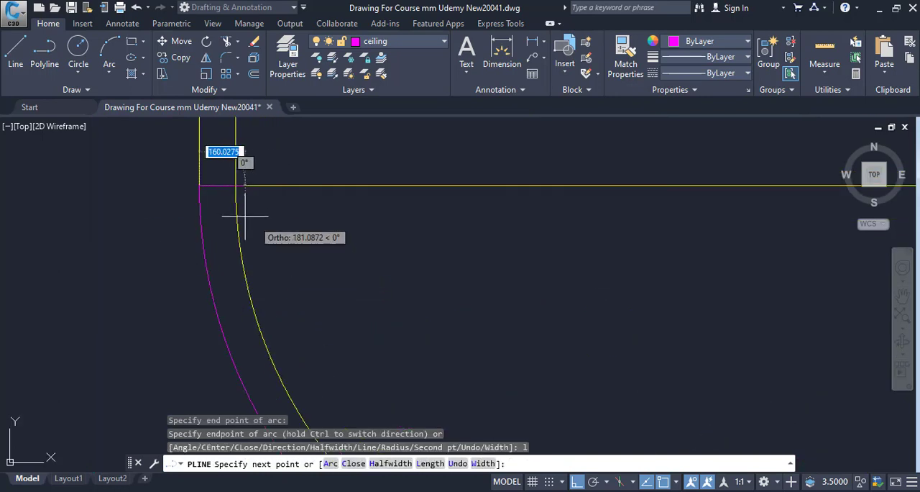
pyautogui.scroll(-6, 239, 187)
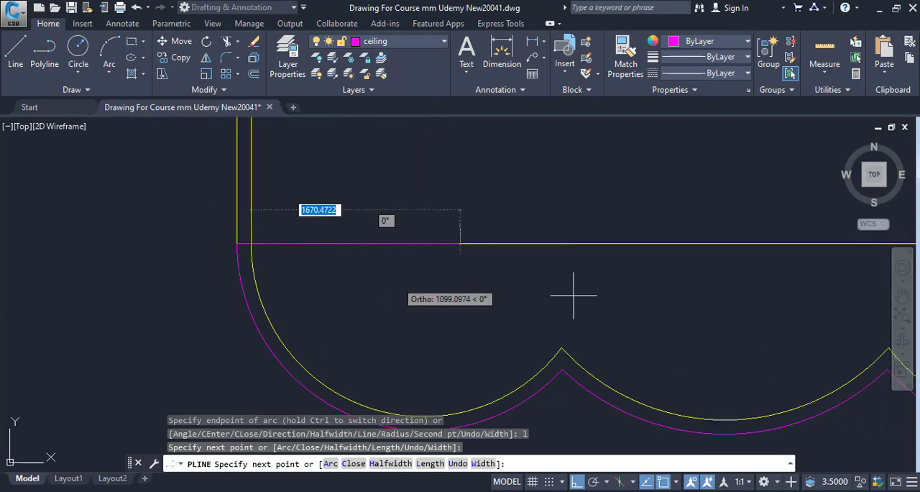
pyautogui.scroll(6, 805, 287)
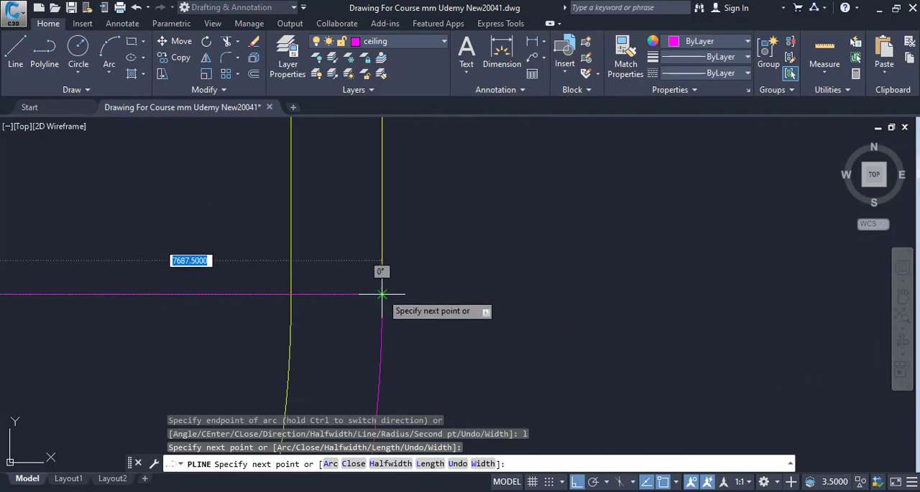
pyautogui.press('Escape')
pyautogui.scroll(-4, 554, 216)
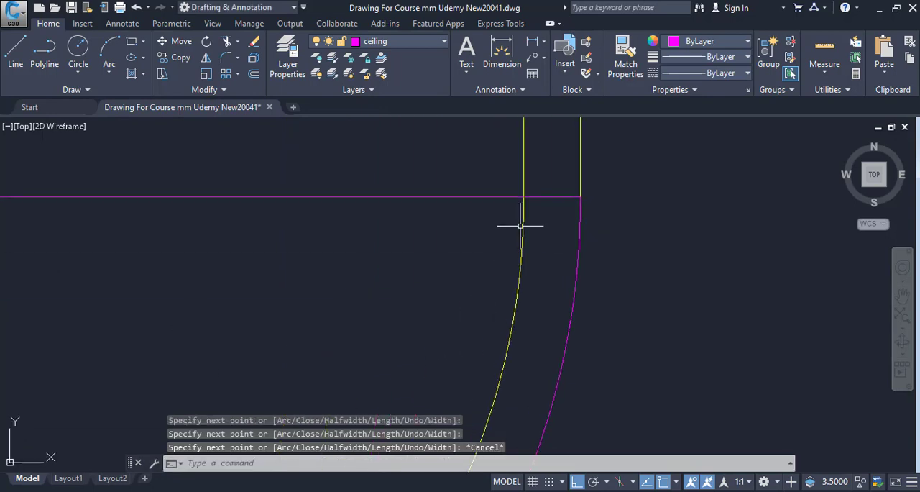
pyautogui.scroll(-2, 483, 240)
# Select the traced shade outline and list its geometric properties with the LIST command
pyautogui.click(484, 267)
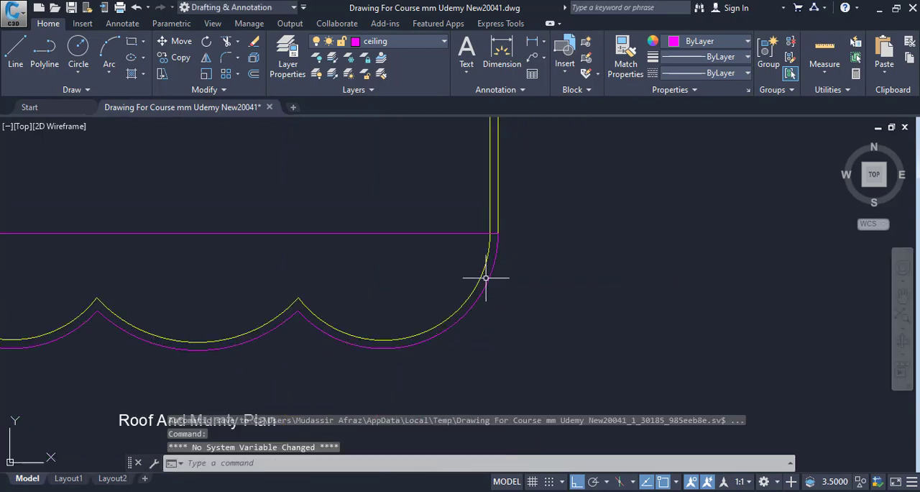
pyautogui.click(487, 277)
pyautogui.scroll(-4, 493, 272)
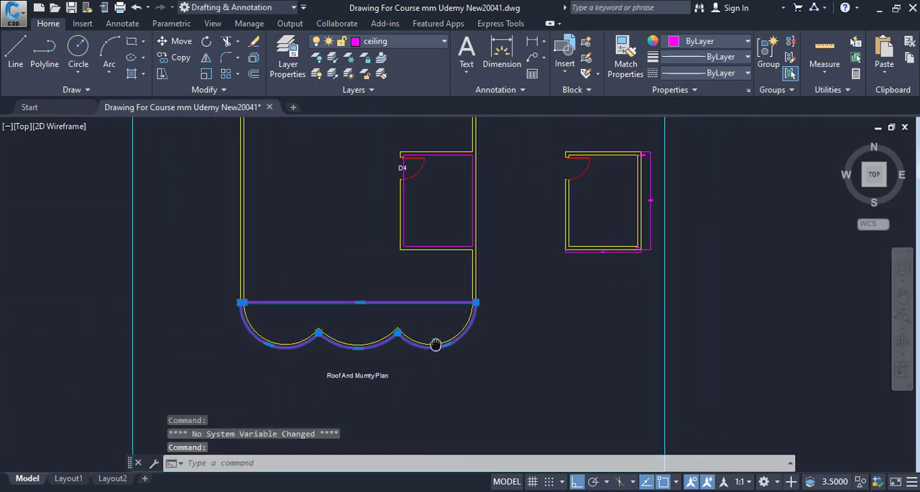
pyautogui.write('list')
pyautogui.press('Return')
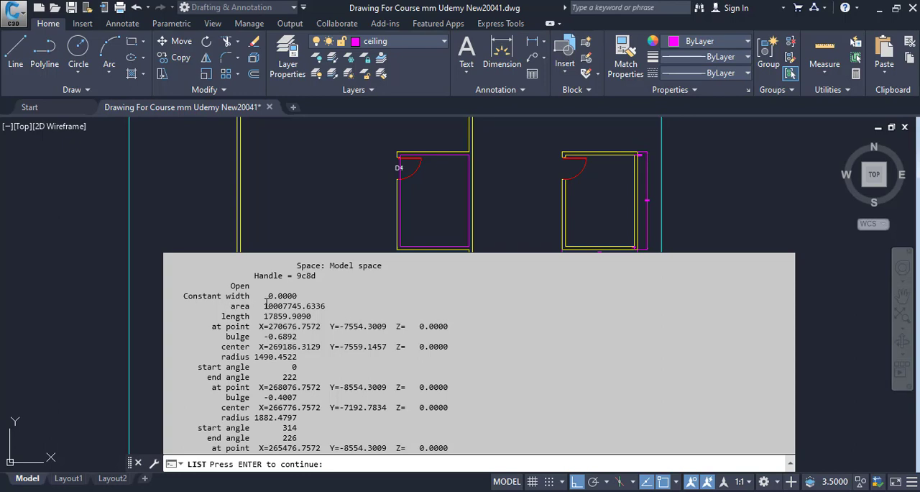
# Copy the shade outline's full area value, including decimals, from the LIST results
pyautogui.moveTo(265, 304); pyautogui.dragTo(303, 305)
pyautogui.scroll(3, 309, 309)
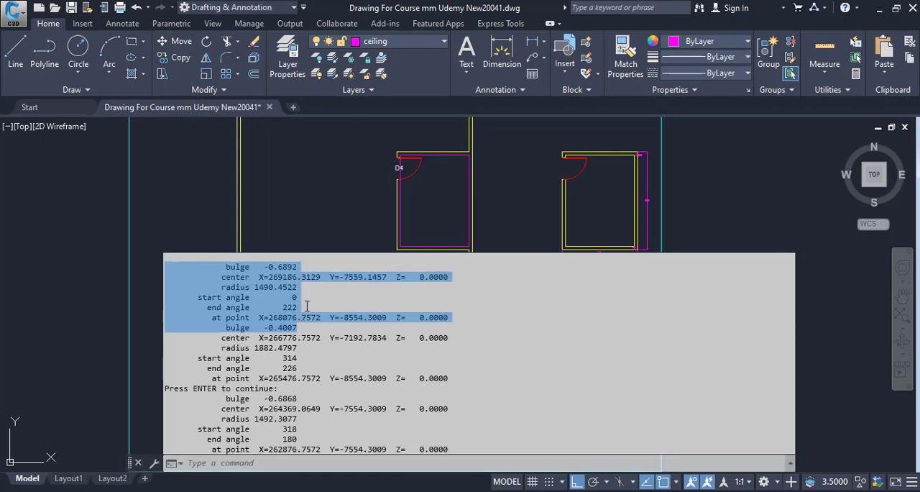
pyautogui.click(297, 316)
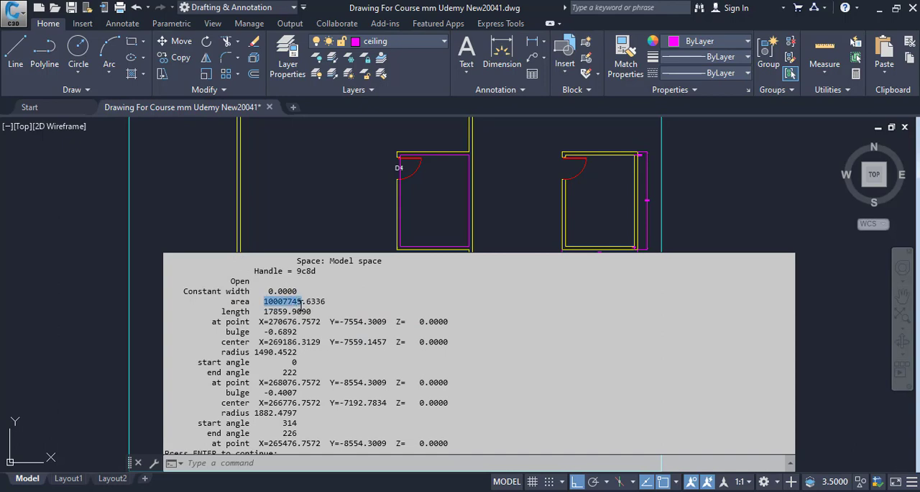
pyautogui.rightClick(299, 304)
pyautogui.click(258, 302)
pyautogui.rightClick(323, 308)
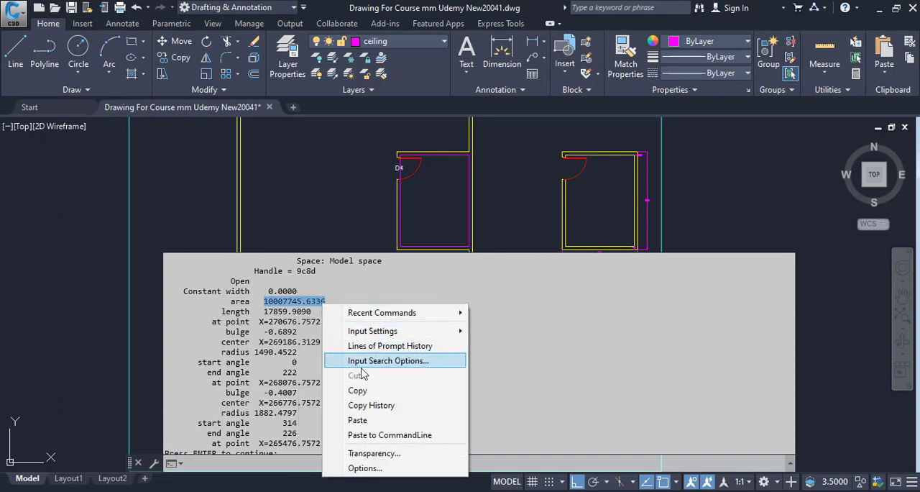
pyautogui.click(366, 393)
# Switch to Calculator, paste the area 10007745.6336 and divide it by 1000 twice to convert it to square metres
pyautogui.hotkey('alt', 'Tab')
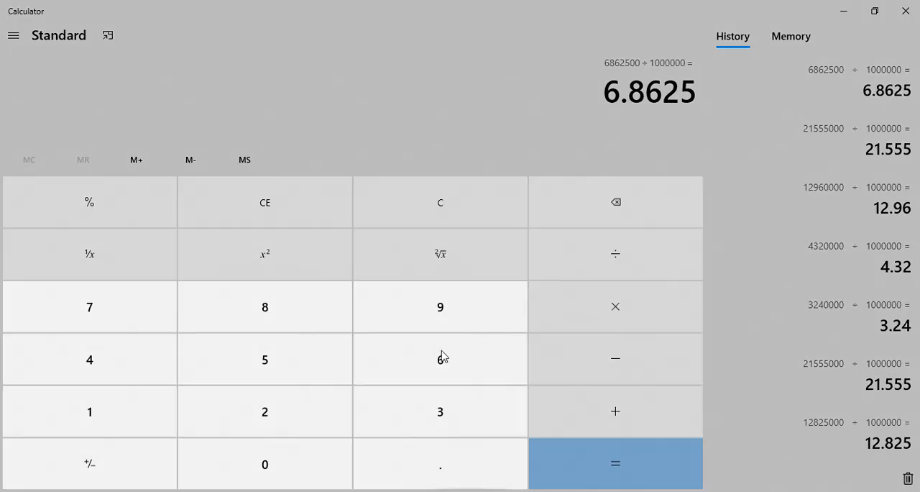
pyautogui.hotkey('ctrl', 'v')
pyautogui.press('/')
pyautogui.write('1000')
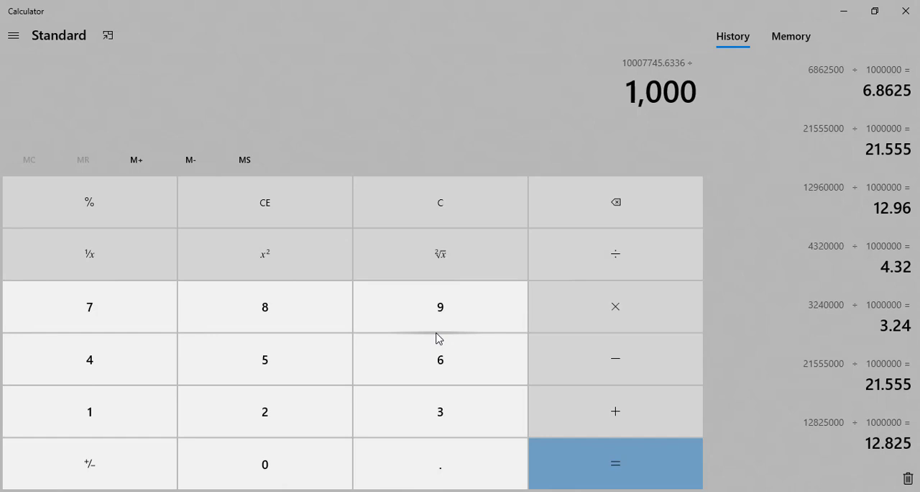
pyautogui.press('Return')
pyautogui.press('/')
pyautogui.write('1000')
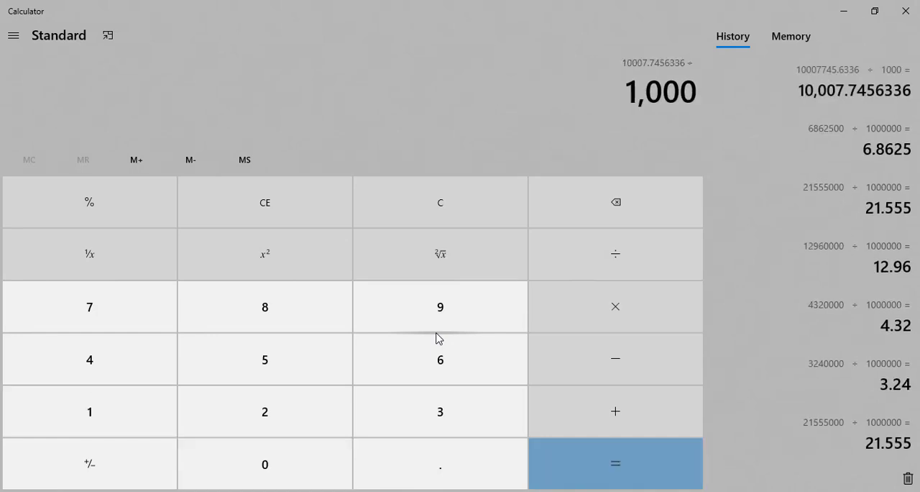
pyautogui.press('Return')
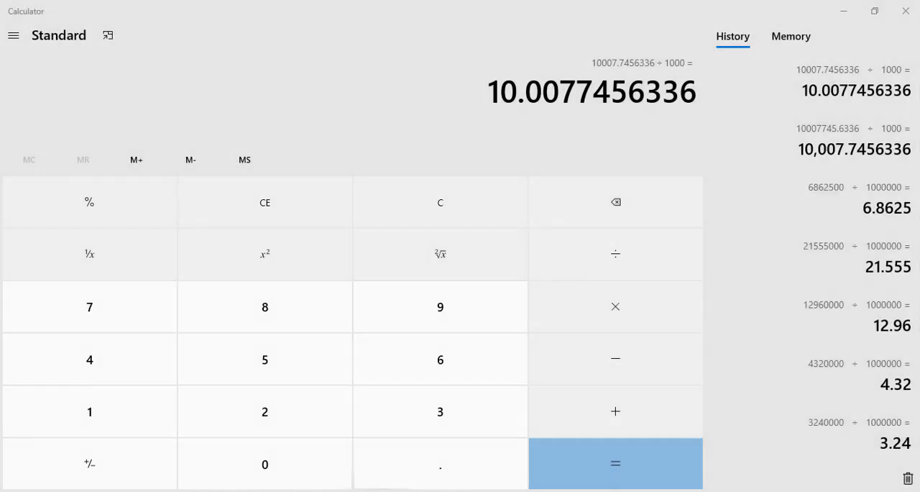
# Switch to Excel and enter 10.007 as the area in cell D17 of the Shade Formwork row
pyautogui.hotkey('alt', 'Tab')
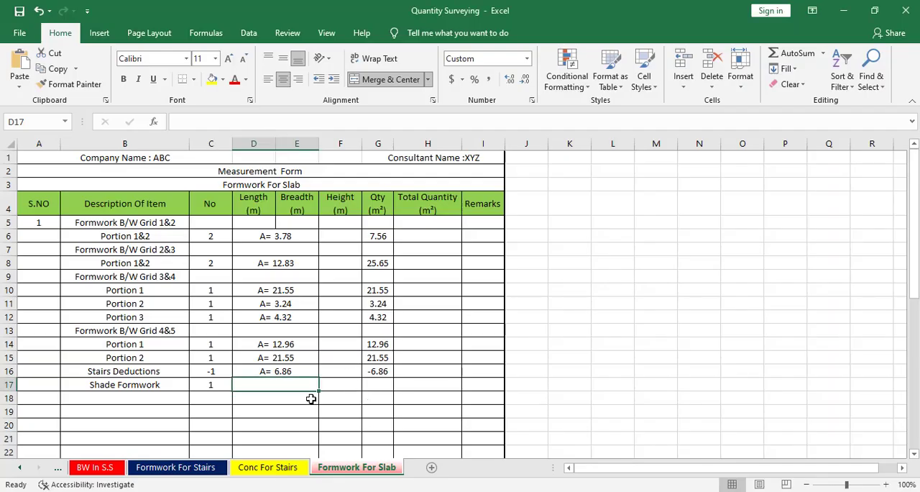
pyautogui.write('10.007')
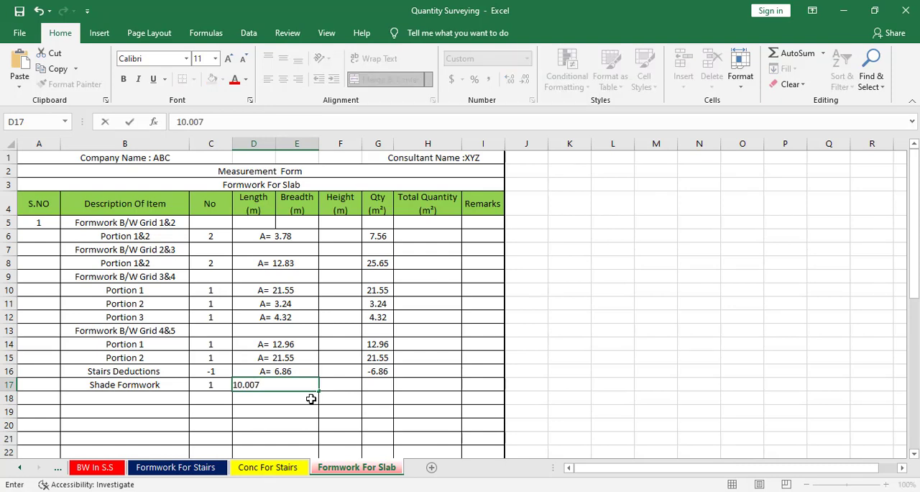
pyautogui.press('Return')
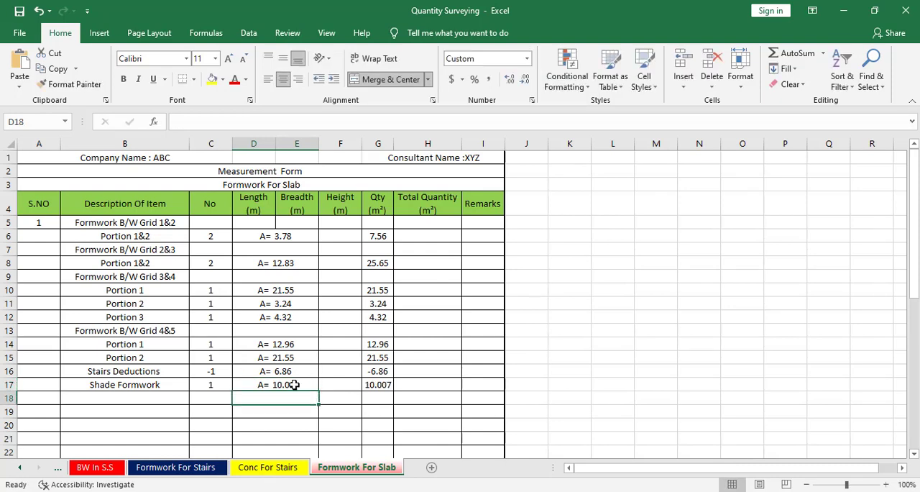
# Review the Shade Formwork quantity formula, the measurement rows and the total quantity in row 44 of the slab formwork sheet
pyautogui.click(381, 386)
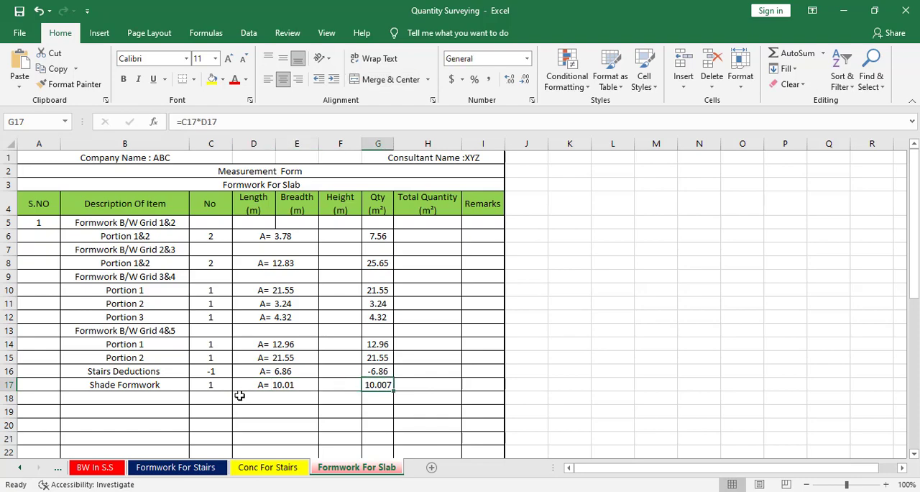
pyautogui.scroll(-8, 486, 392)
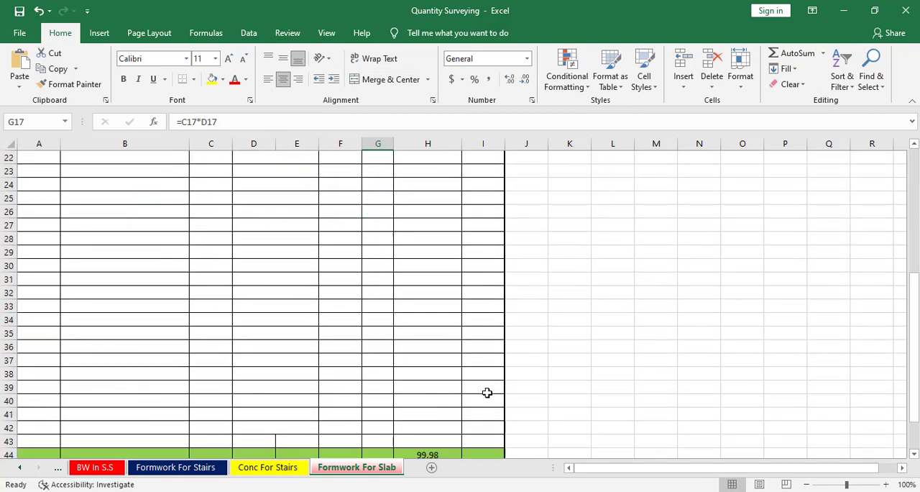
pyautogui.scroll(8, 485, 397)
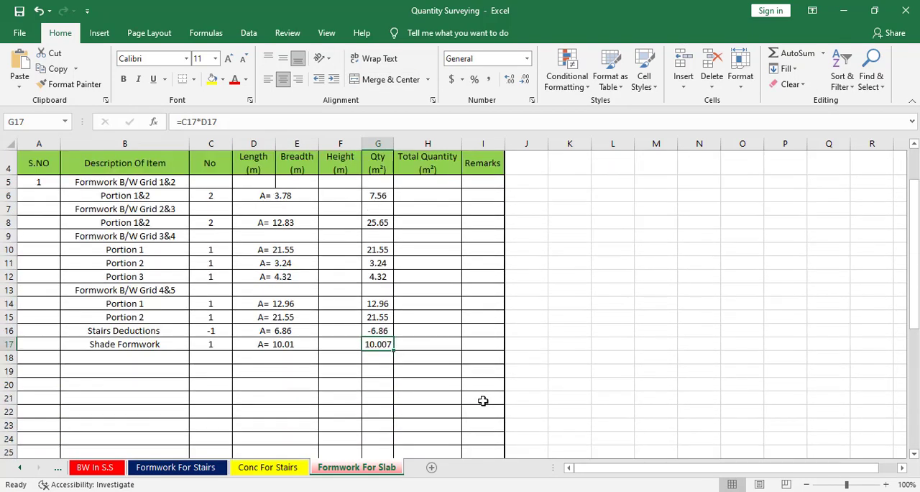
pyautogui.scroll(-11, 445, 412)
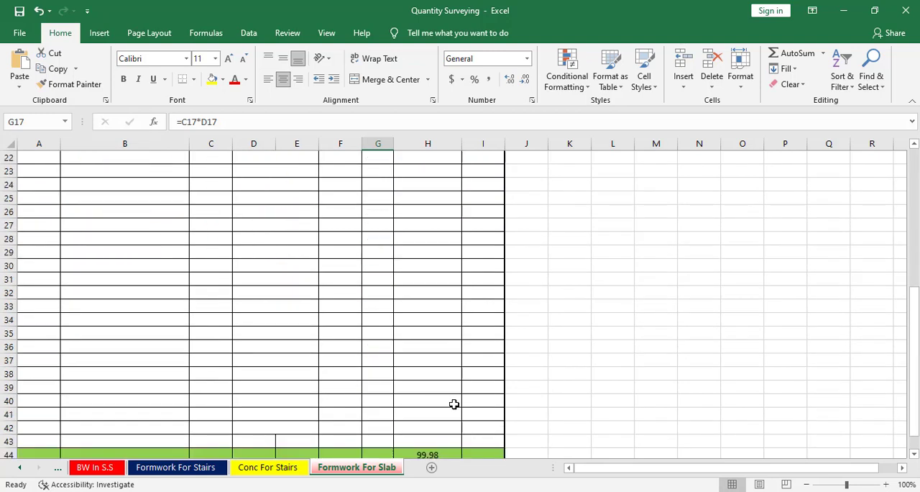
pyautogui.scroll(9, 446, 380)
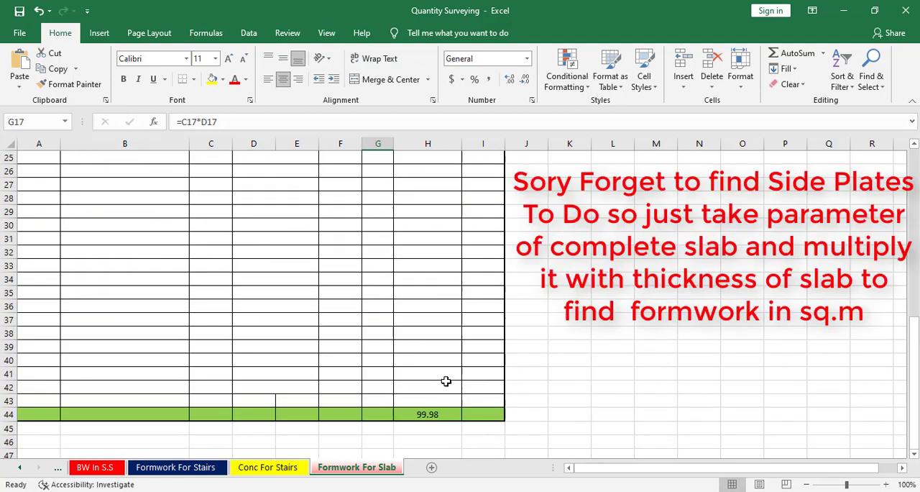
pyautogui.scroll(2, 359, 358)
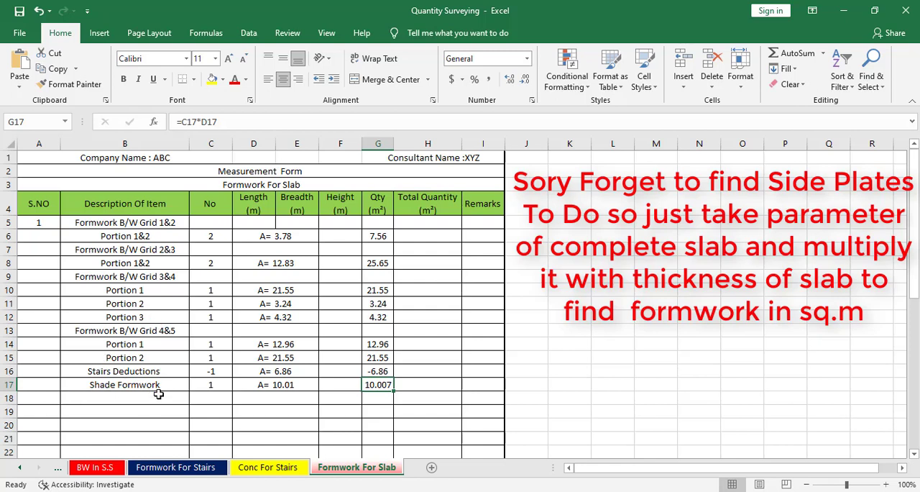
pyautogui.scroll(-2, 405, 358)
pyautogui.scroll(2, 398, 362)
# Save the Quantity Surveying workbook
pyautogui.click(16, 31)
pyautogui.click(40, 184)
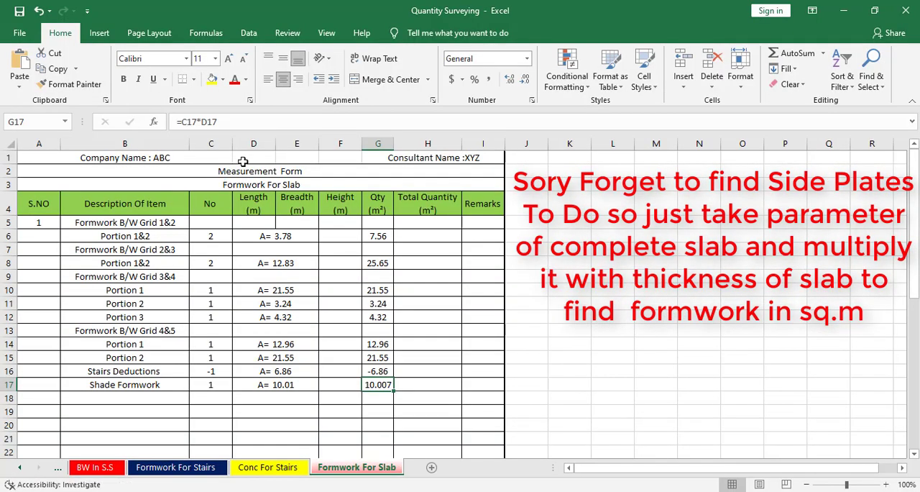